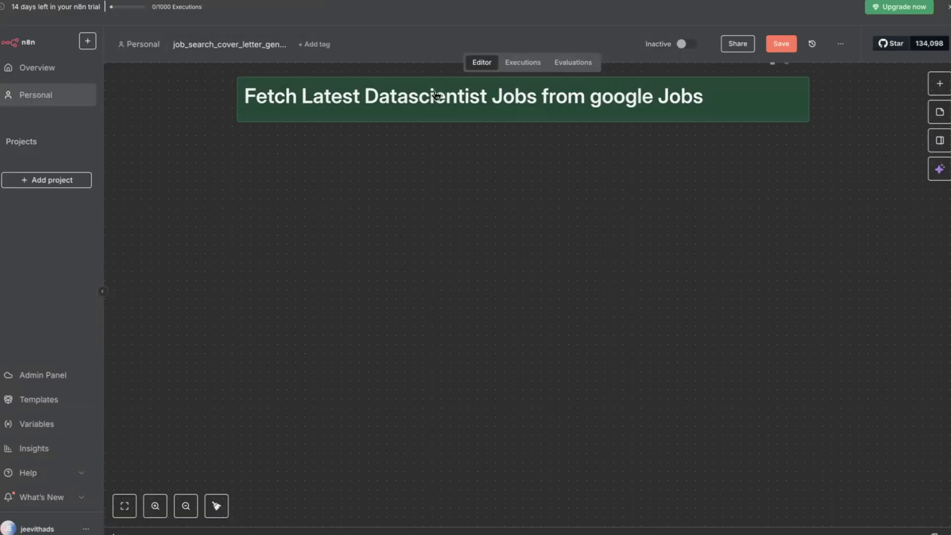
# Delete the existing green sticky note titled "Fetch Latest Datascientist Jobs from google Jobs"
pyautogui.click(426, 110)
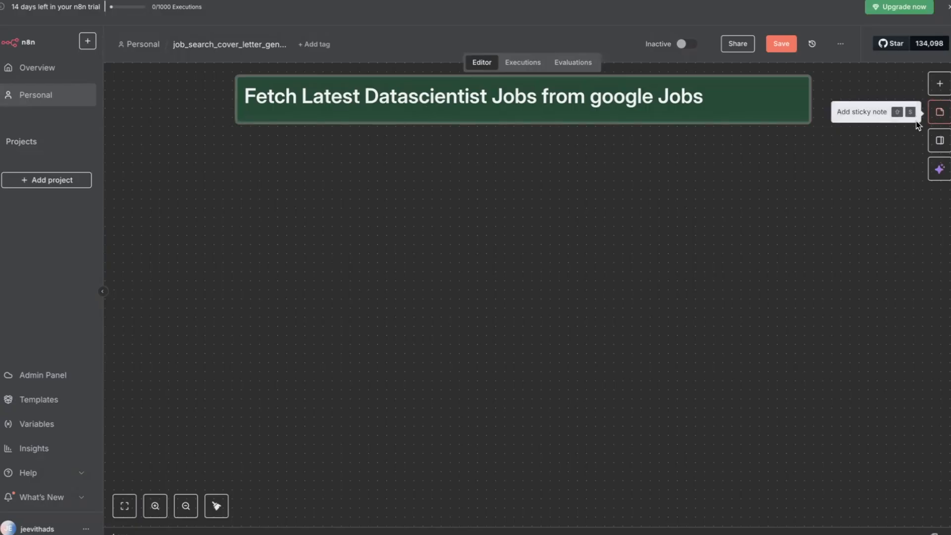
pyautogui.moveTo(754, 96); pyautogui.dragTo(757, 171)
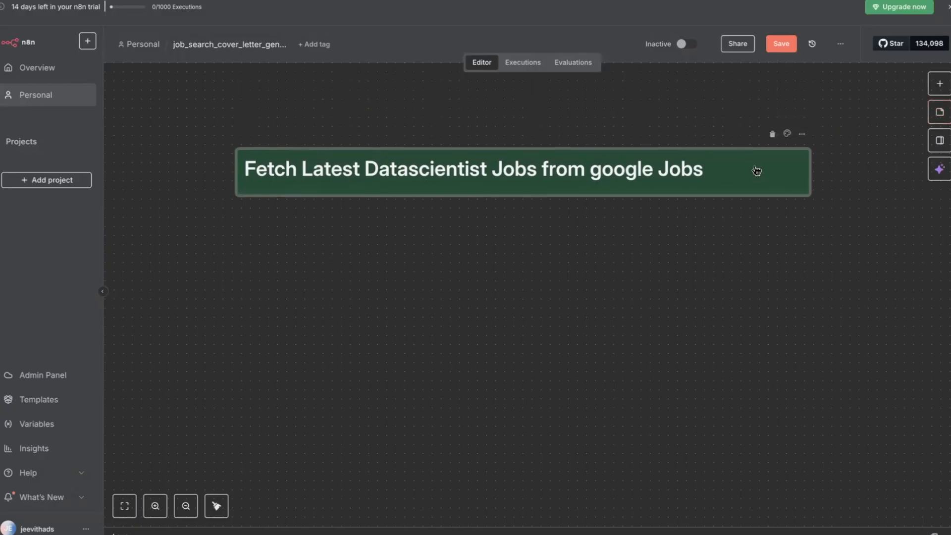
pyautogui.click(773, 134)
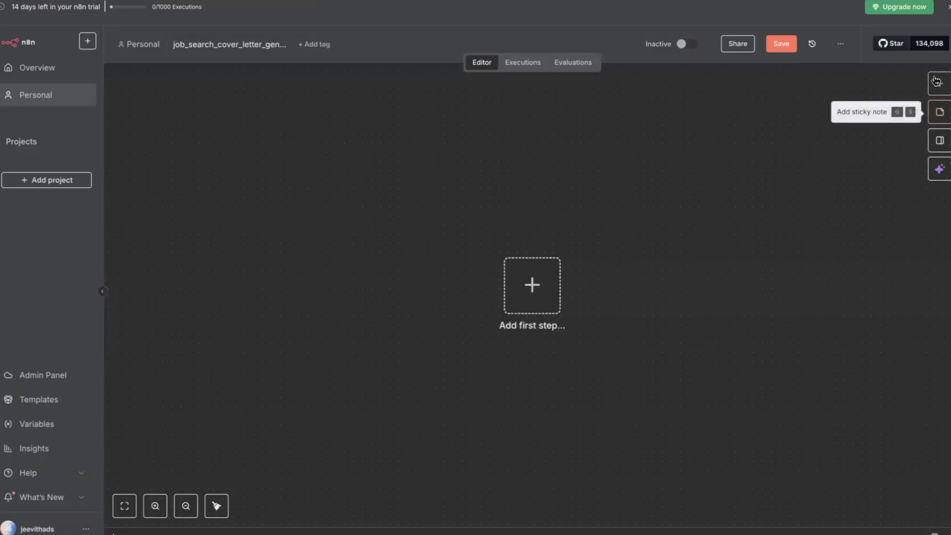
# Add a sticky note whose text is the level-one heading "# Fetch Datascience jobs using google jobs"
pyautogui.click(940, 114)
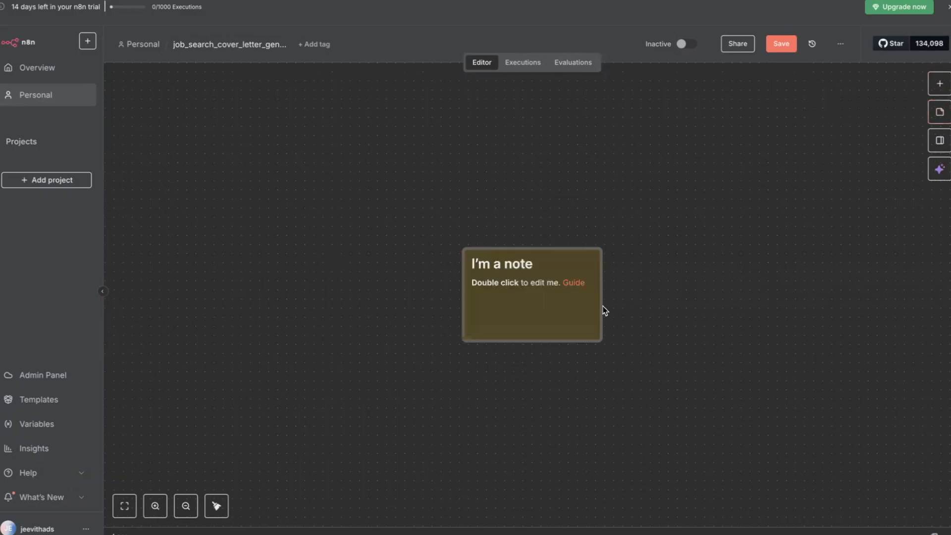
pyautogui.doubleClick(534, 289)
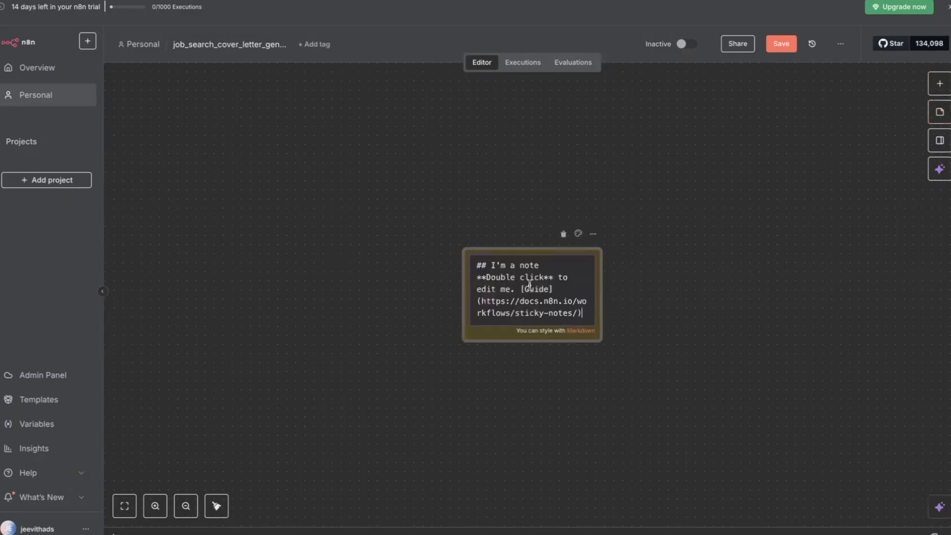
pyautogui.hotkey('ctrl', 'a')
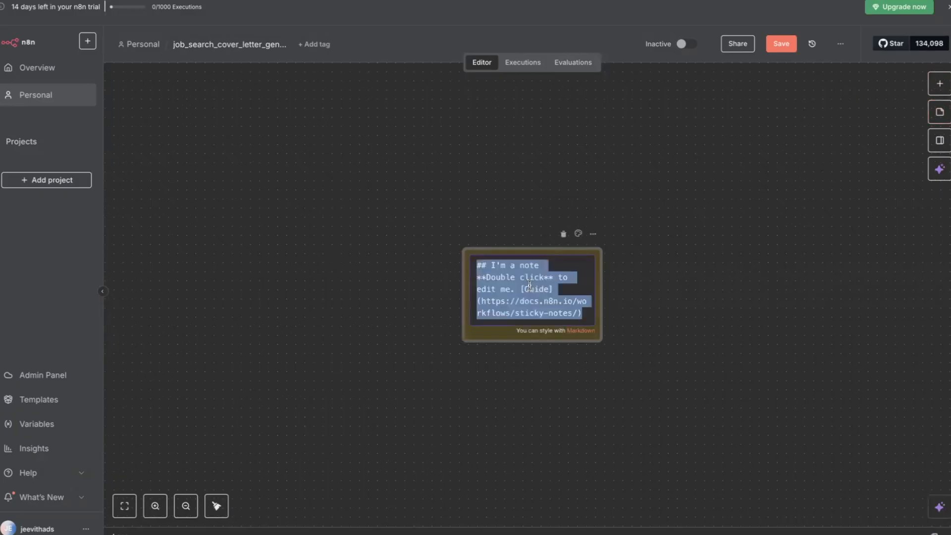
pyautogui.press('BackSpace')
pyautogui.write('#')
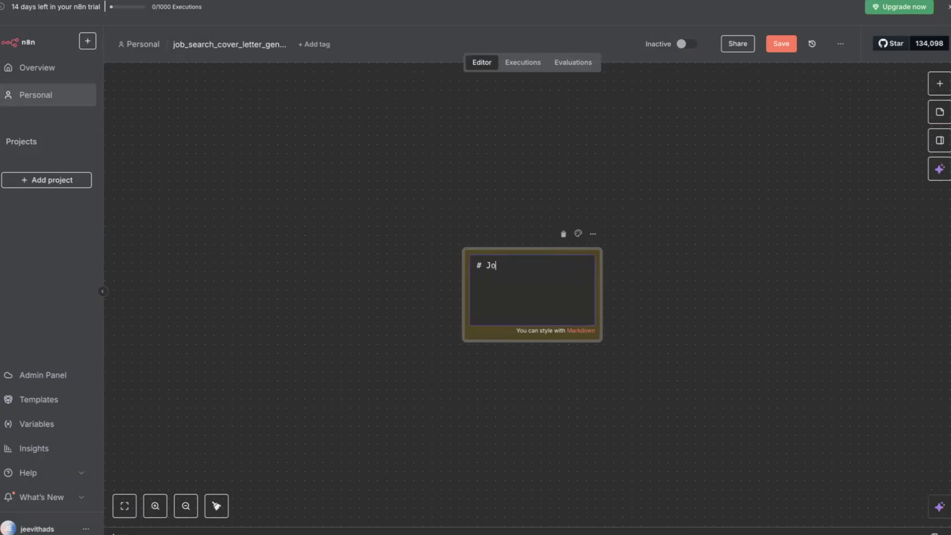
pyautogui.write('Fetch Datascience jobs using g')
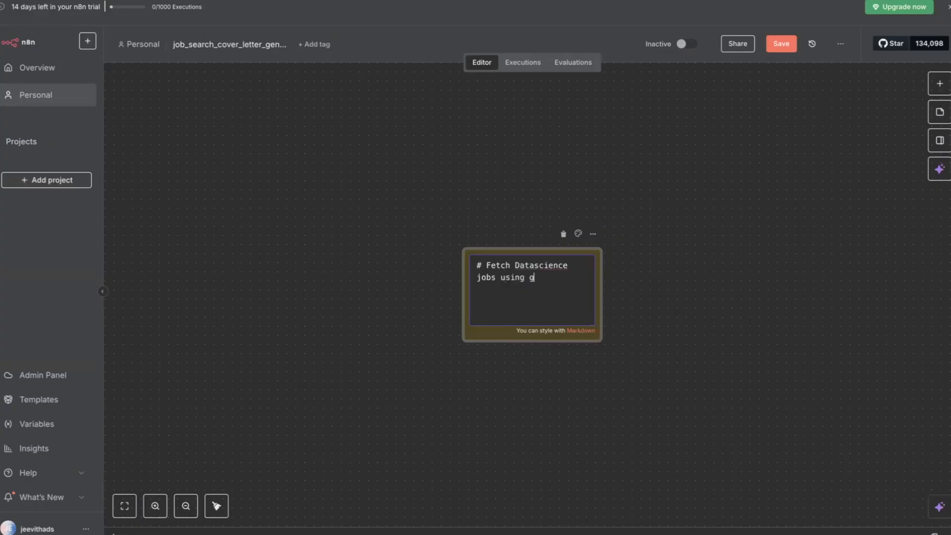
pyautogui.write('oogle jobs')
pyautogui.click(659, 326)
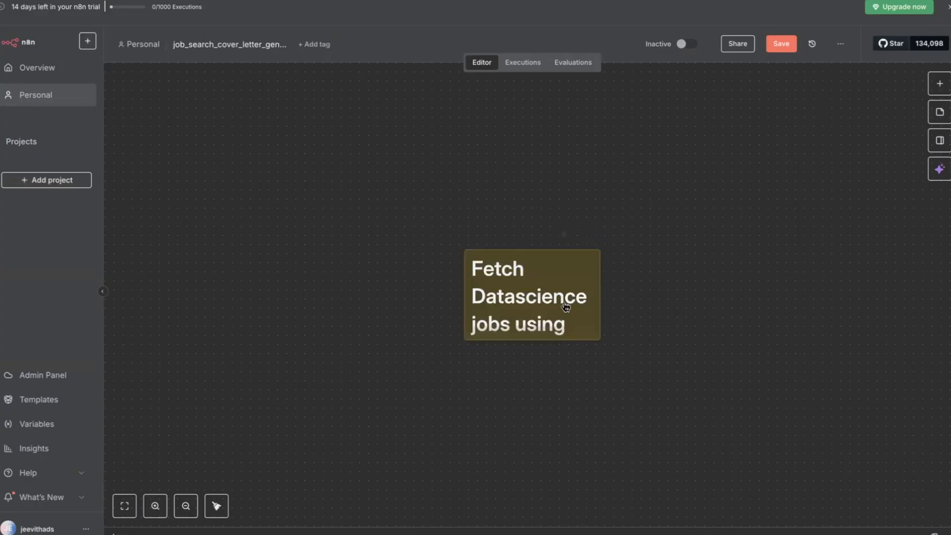
# Move the new title note to the canvas's upper left and reshape it into a wide, one-line banner
pyautogui.moveTo(526, 294); pyautogui.dragTo(287, 164)
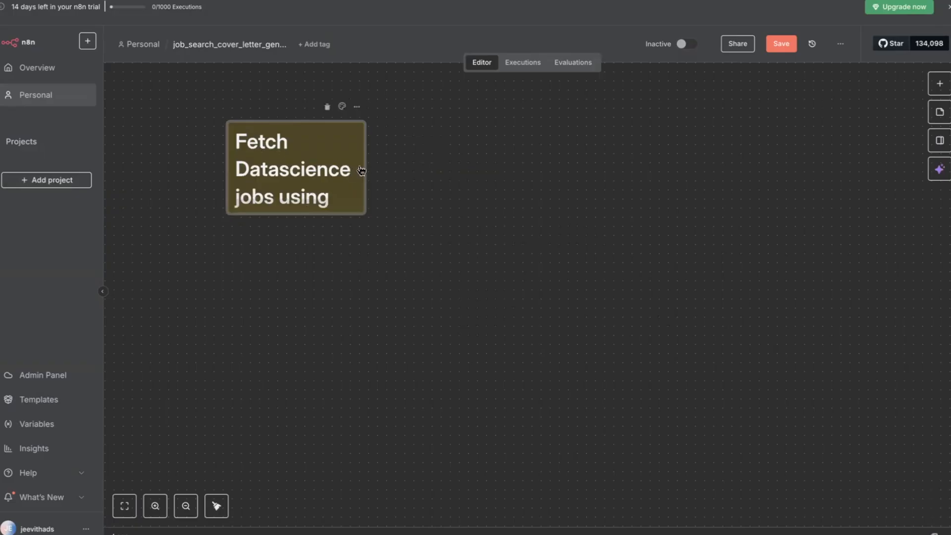
pyautogui.moveTo(366, 165); pyautogui.dragTo(634, 159)
pyautogui.moveTo(433, 213); pyautogui.dragTo(436, 164)
# Correct "Datascience" to "DataScience" in the title note and widen the note slightly
pyautogui.doubleClick(431, 142)
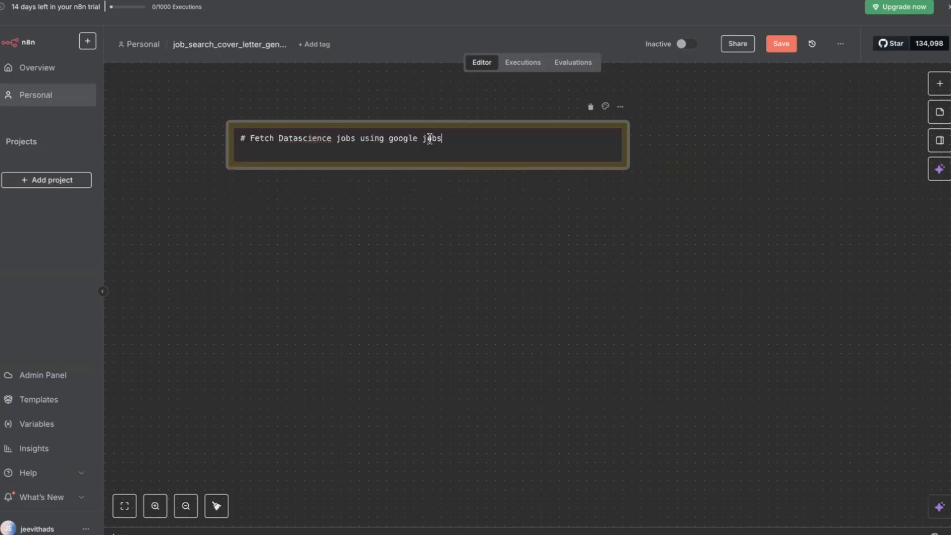
pyautogui.click(421, 230)
pyautogui.doubleClick(424, 143)
pyautogui.click(303, 139)
pyautogui.press('BackSpace')
pyautogui.write('S')
pyautogui.click(353, 196)
pyautogui.doubleClick(373, 142)
pyautogui.moveTo(630, 143); pyautogui.dragTo(686, 145)
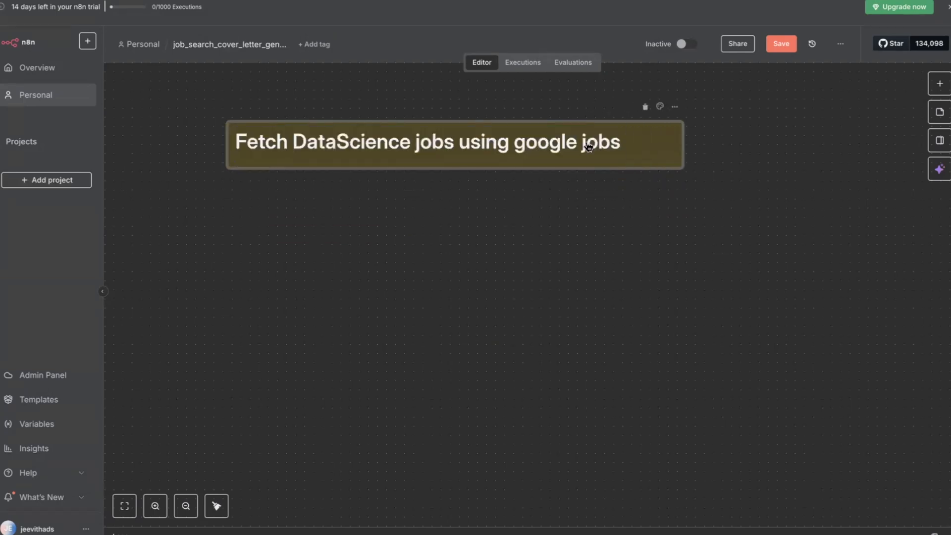
# Colour the title note green and move it up to the top of the canvas
pyautogui.click(660, 106)
pyautogui.click(659, 90)
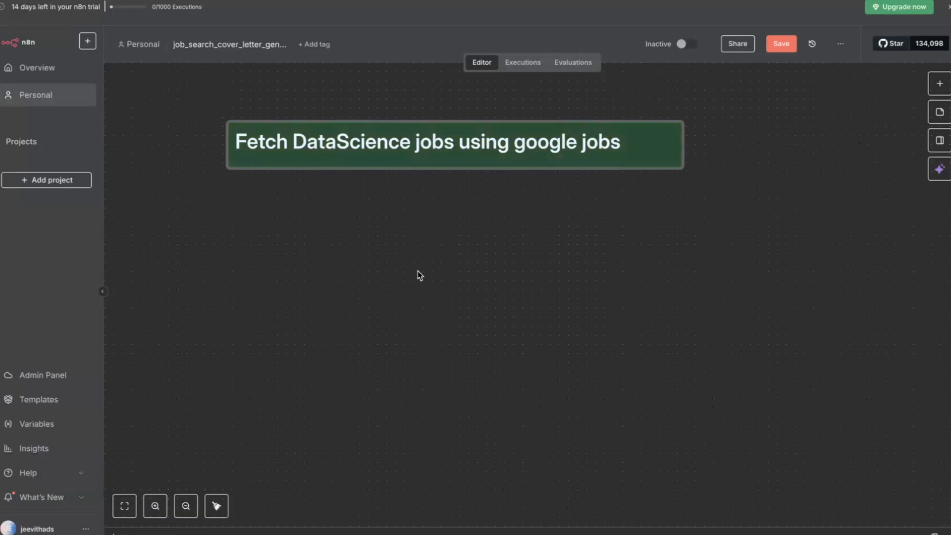
pyautogui.moveTo(356, 159); pyautogui.dragTo(373, 114)
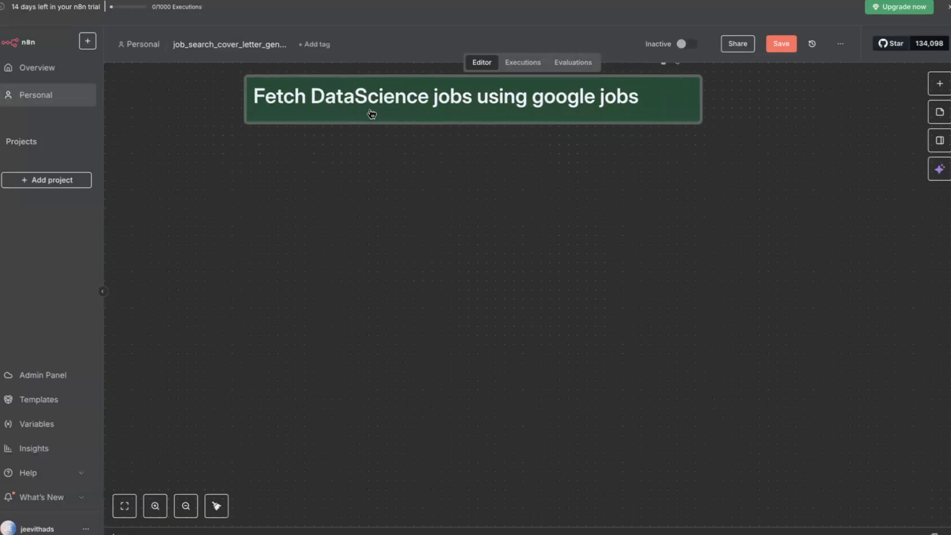
pyautogui.click(359, 171)
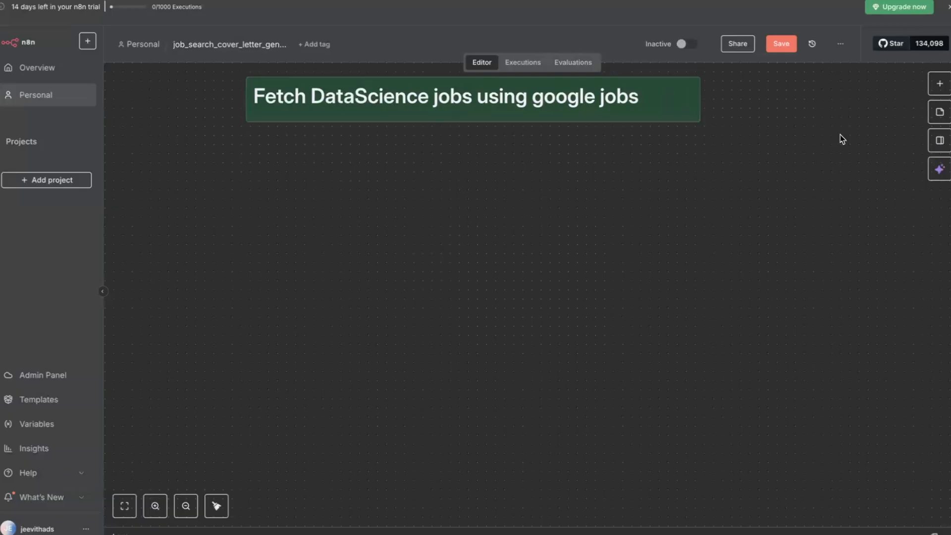
# Add a second sticky note with the heading "# Step1" and the text "Schedule trigger" below it
pyautogui.click(939, 112)
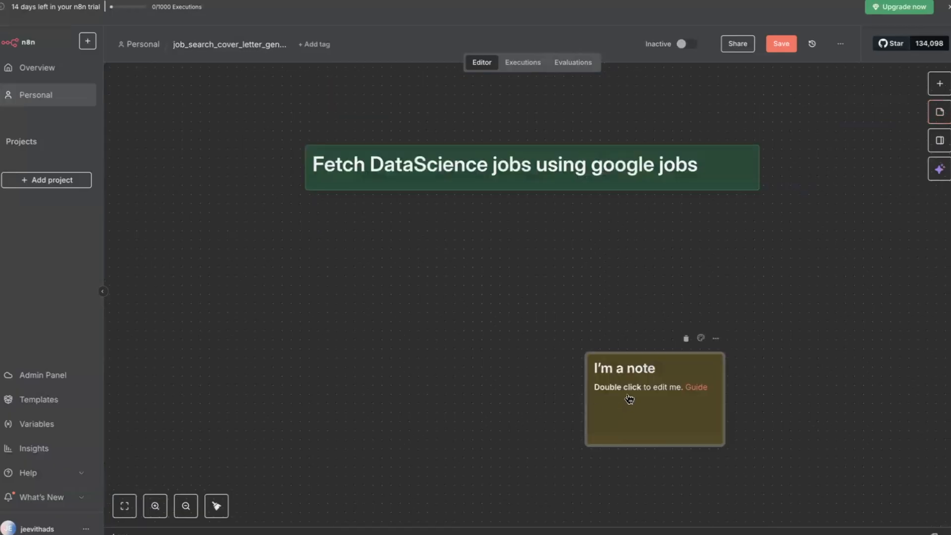
pyautogui.doubleClick(629, 398)
pyautogui.hotkey('ctrl', 'a')
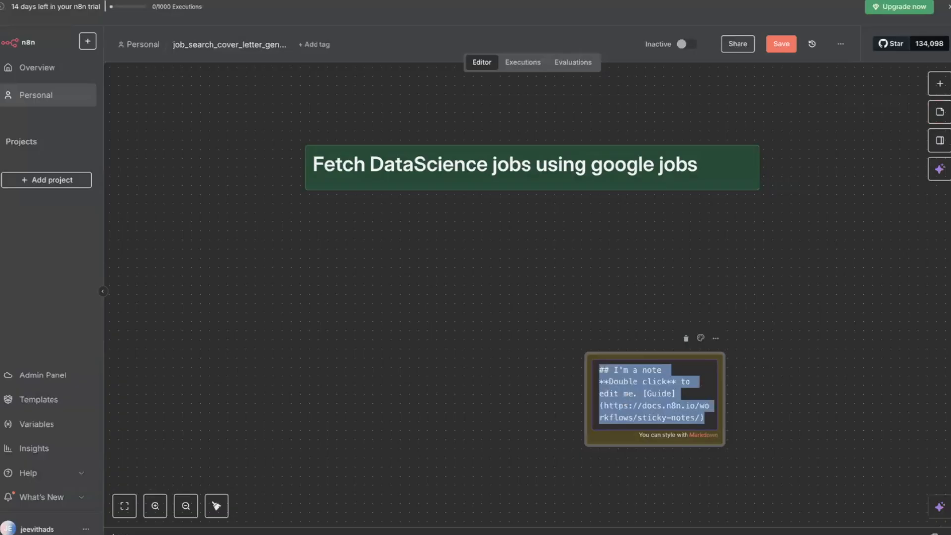
pyautogui.write('ScStep1')
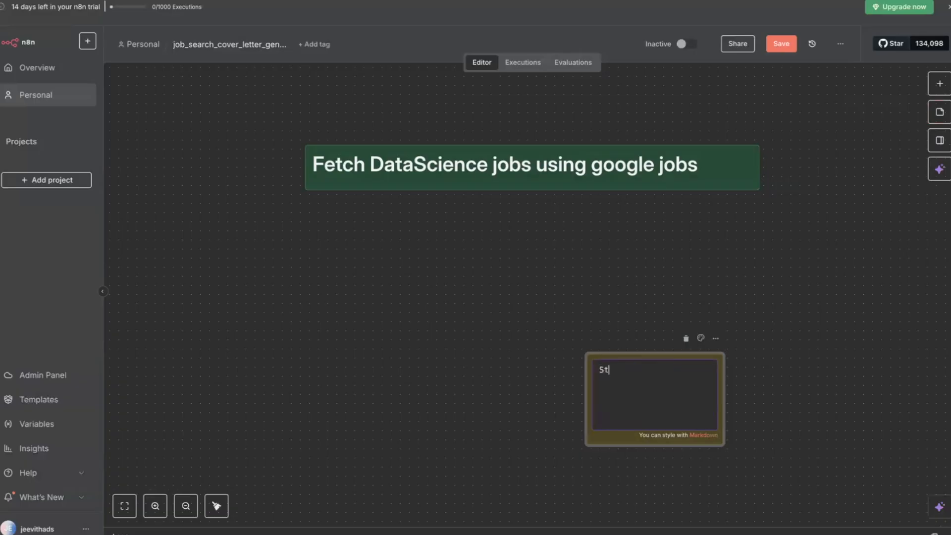
pyautogui.click(599, 369)
pyautogui.write('# Step1')
pyautogui.click(648, 371)
pyautogui.press('Return')
pyautogui.write('Schedule trigger')
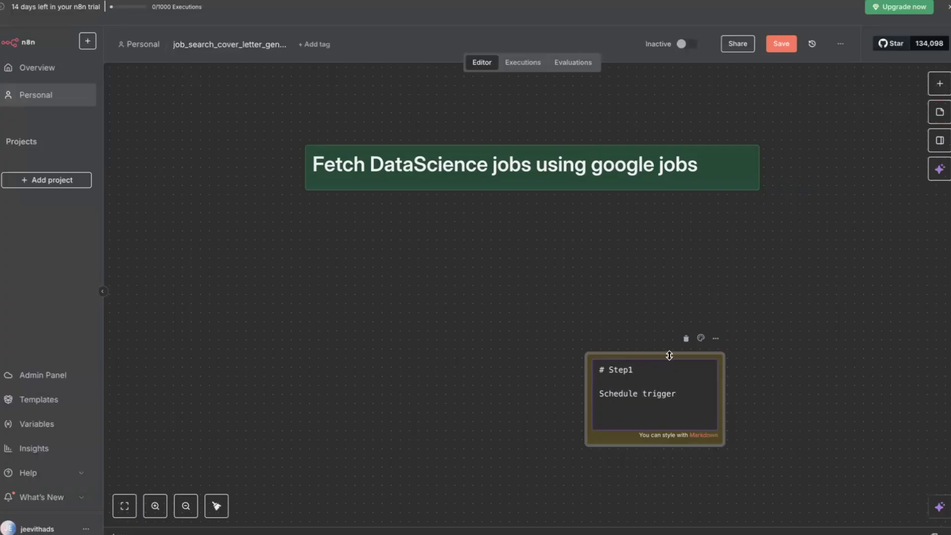
pyautogui.click(763, 349)
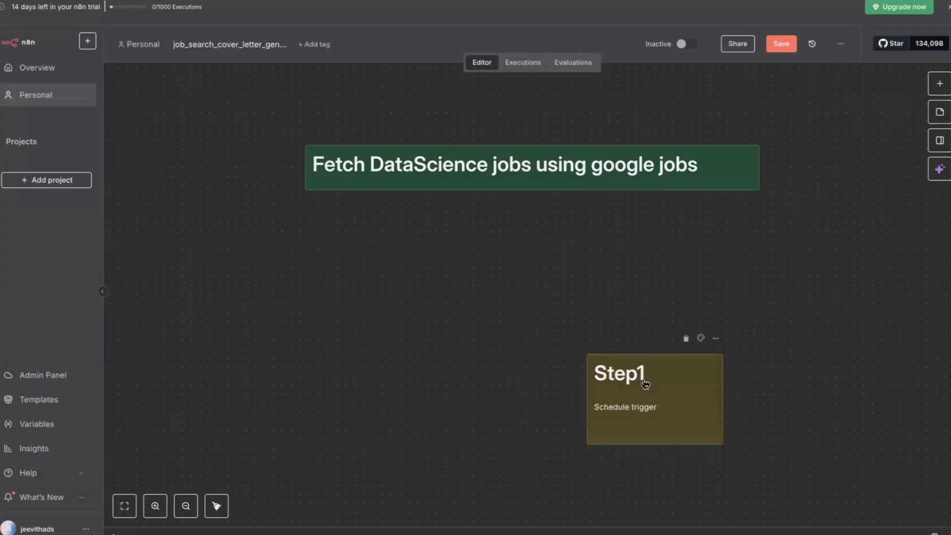
# Colour the Step1 note red and shrink it closely around its text
pyautogui.click(701, 338)
pyautogui.click(689, 315)
pyautogui.moveTo(725, 352); pyautogui.dragTo(700, 363)
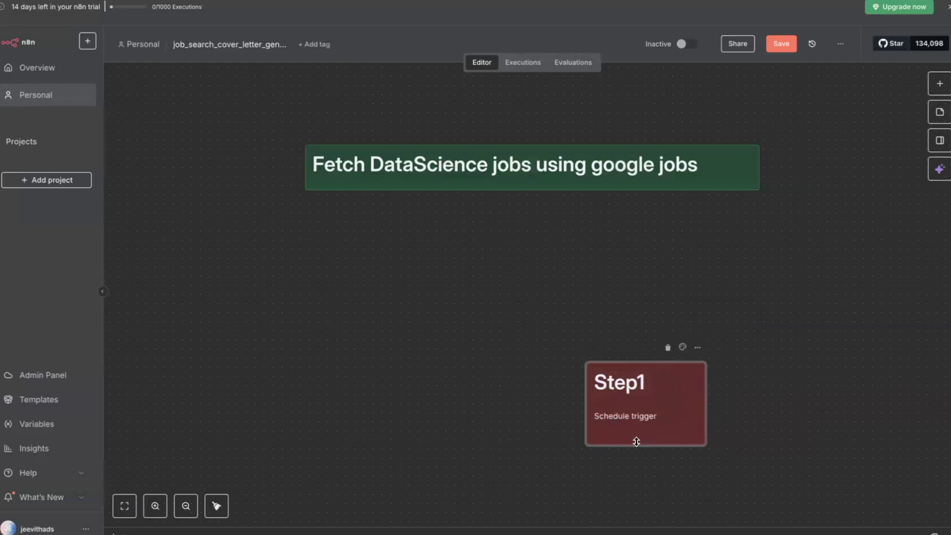
pyautogui.moveTo(634, 446); pyautogui.dragTo(634, 427)
pyautogui.moveTo(704, 399); pyautogui.dragTo(676, 401)
# Format "Step1" as a level-three heading (###) and "Schedule trigger" as a level-one heading (#) in the red note
pyautogui.doubleClick(621, 397)
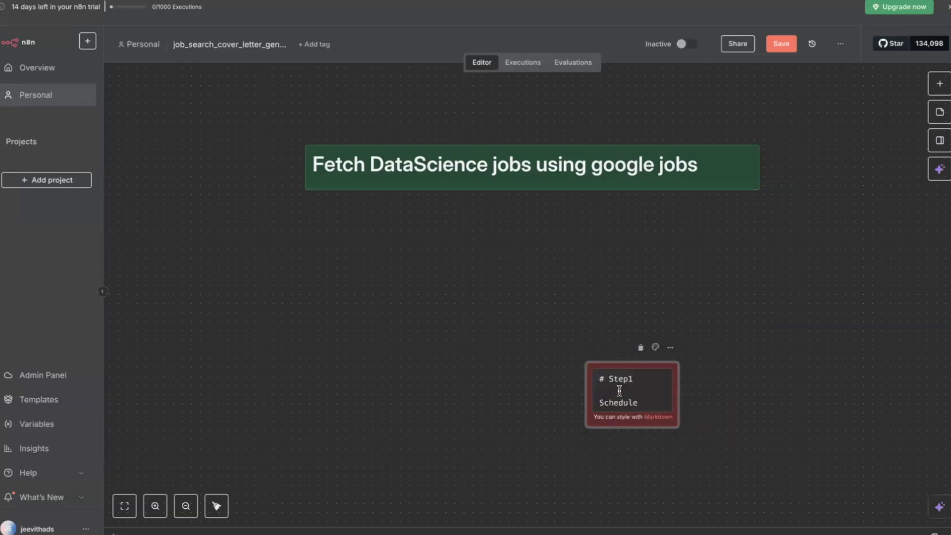
pyautogui.click(604, 375)
pyautogui.write('##')
pyautogui.click(600, 397)
pyautogui.write('#')
pyautogui.moveTo(677, 391); pyautogui.dragTo(697, 391)
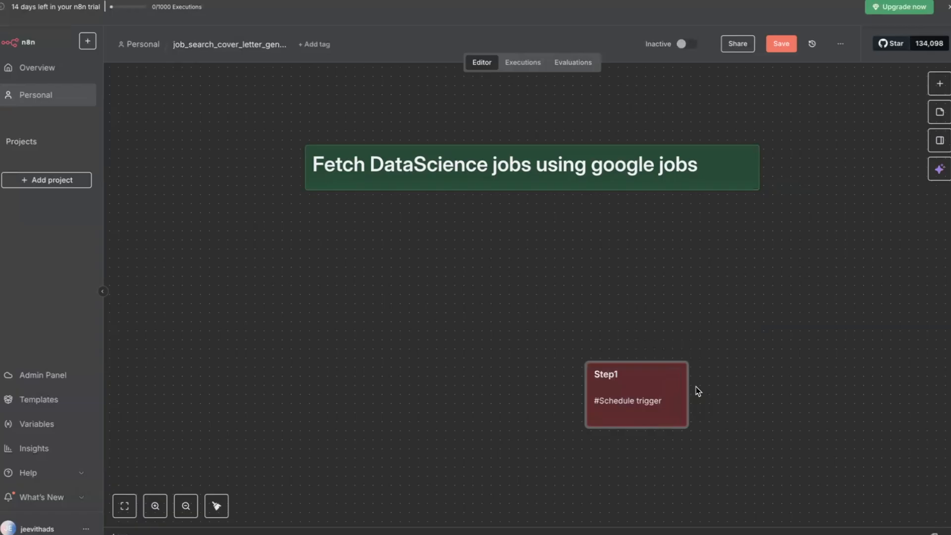
pyautogui.doubleClick(617, 411)
pyautogui.click(609, 399)
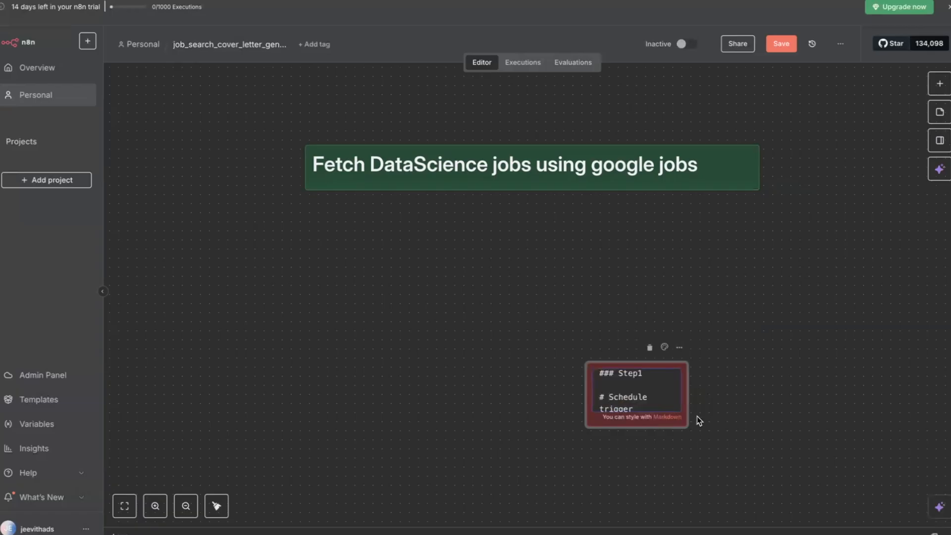
pyautogui.click(701, 391)
# Resize the Step1 note so "Schedule trigger" fits on one line and place it below and left of the title note
pyautogui.moveTo(686, 389); pyautogui.dragTo(732, 389)
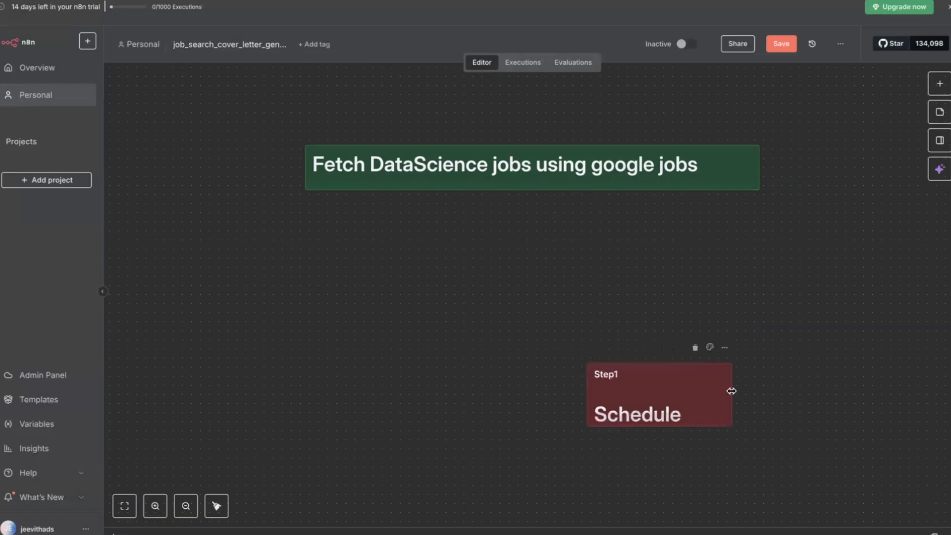
pyautogui.moveTo(679, 430); pyautogui.dragTo(677, 463)
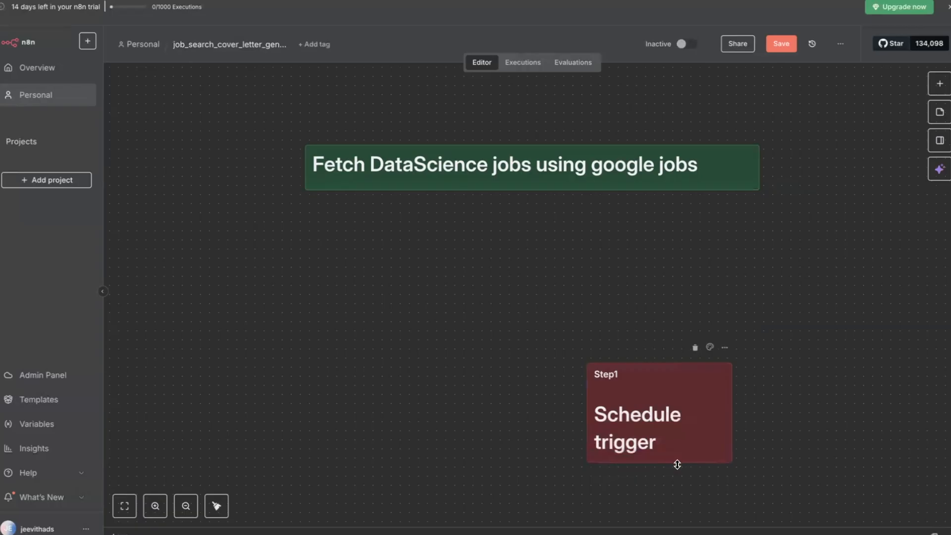
pyautogui.doubleClick(670, 420)
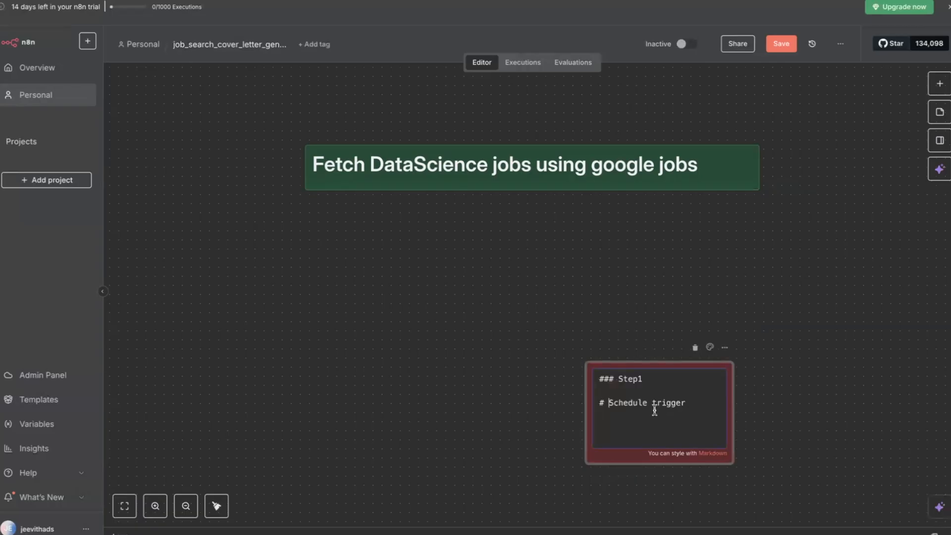
pyautogui.moveTo(733, 397); pyautogui.dragTo(766, 388)
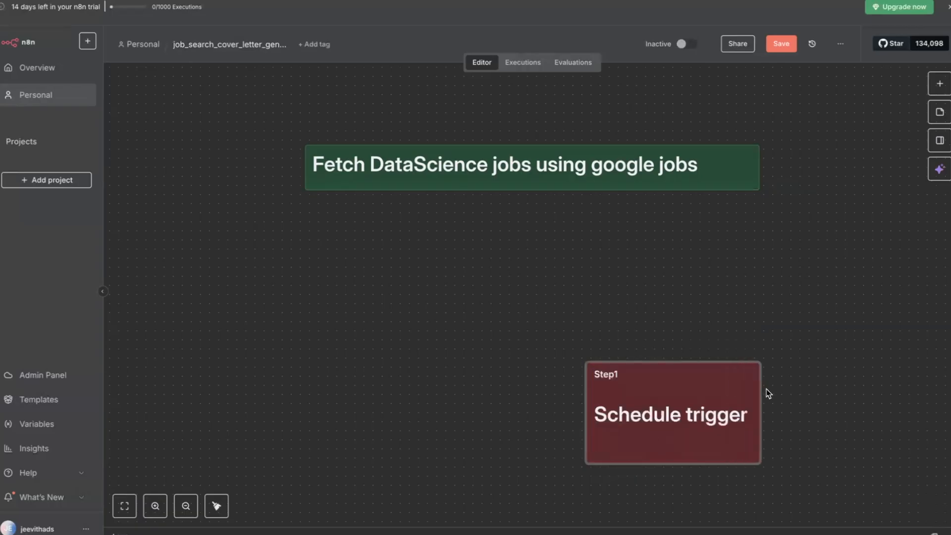
pyautogui.moveTo(658, 461); pyautogui.dragTo(658, 435)
pyautogui.moveTo(659, 363); pyautogui.dragTo(657, 375)
pyautogui.moveTo(625, 410); pyautogui.dragTo(184, 234)
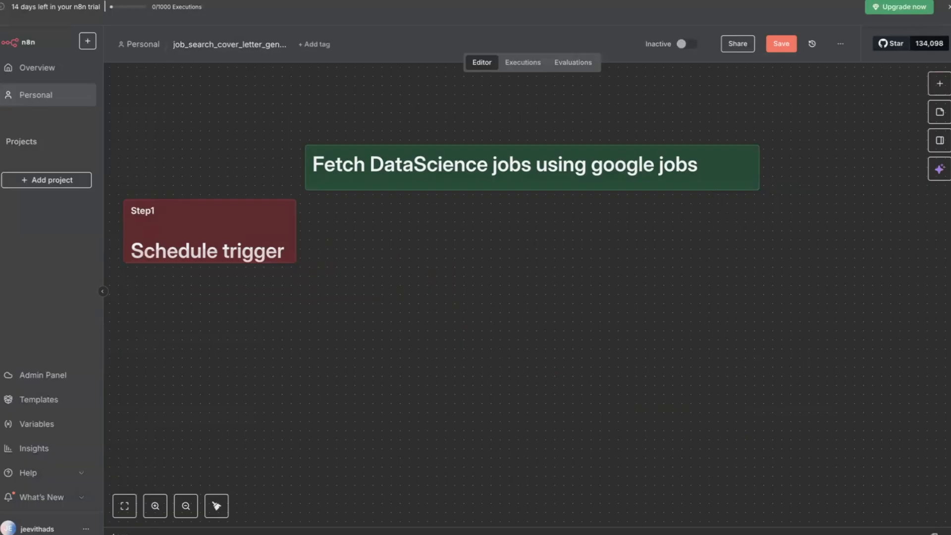
# Add a Schedule Trigger node to the workflow, keeping its default trigger rule
pyautogui.click(939, 85)
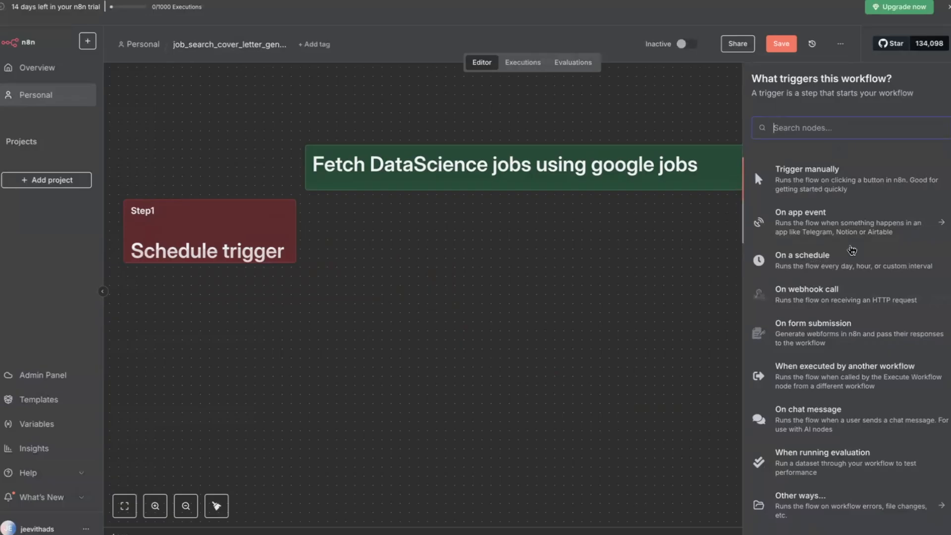
pyautogui.write('schedule')
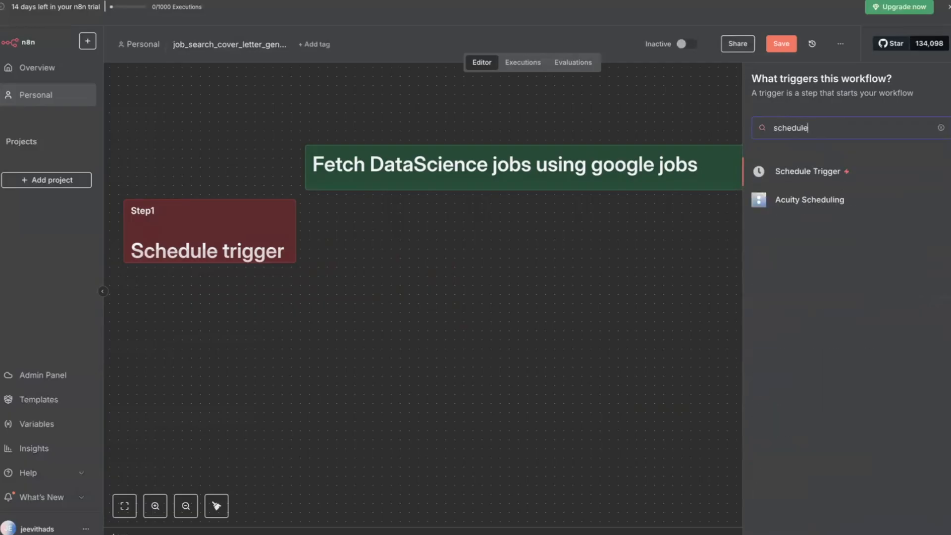
pyautogui.click(797, 173)
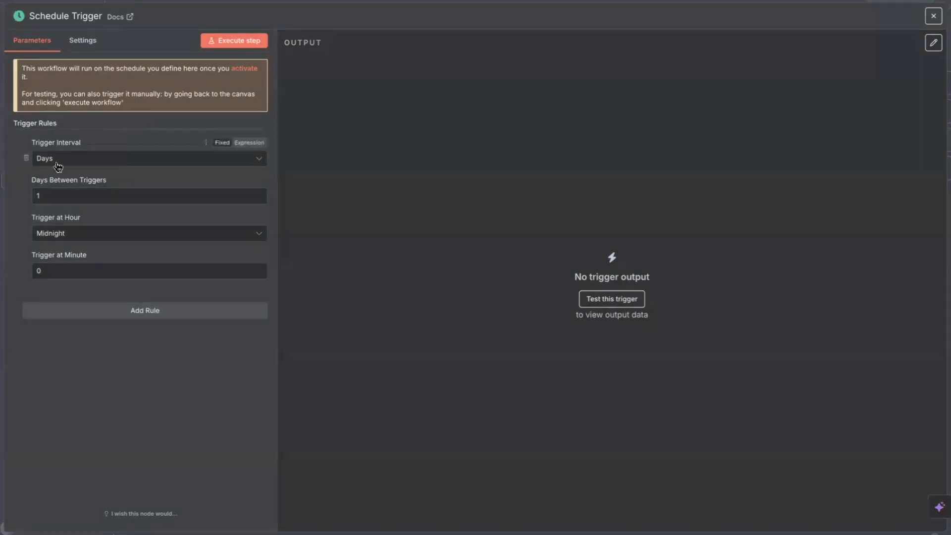
pyautogui.click(934, 17)
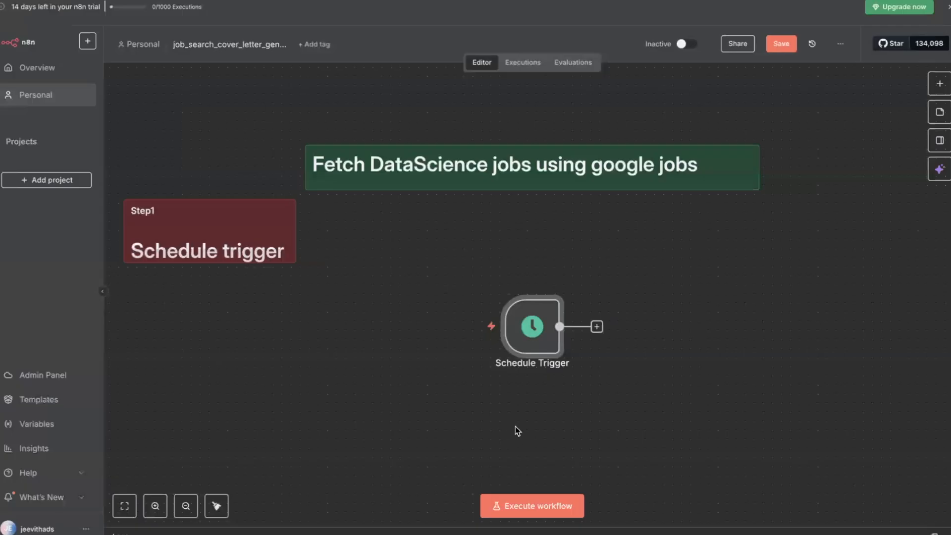
# Place the Schedule Trigger node below the Step1 note and move the title and Step1 notes higher on the canvas
pyautogui.moveTo(526, 334); pyautogui.dragTo(306, 353)
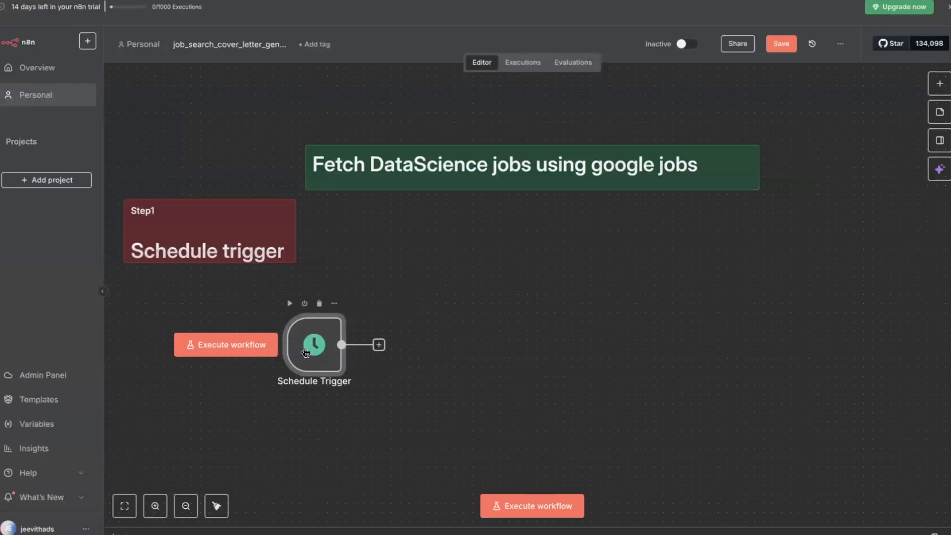
pyautogui.moveTo(434, 167); pyautogui.dragTo(434, 101)
pyautogui.moveTo(236, 217); pyautogui.dragTo(245, 162)
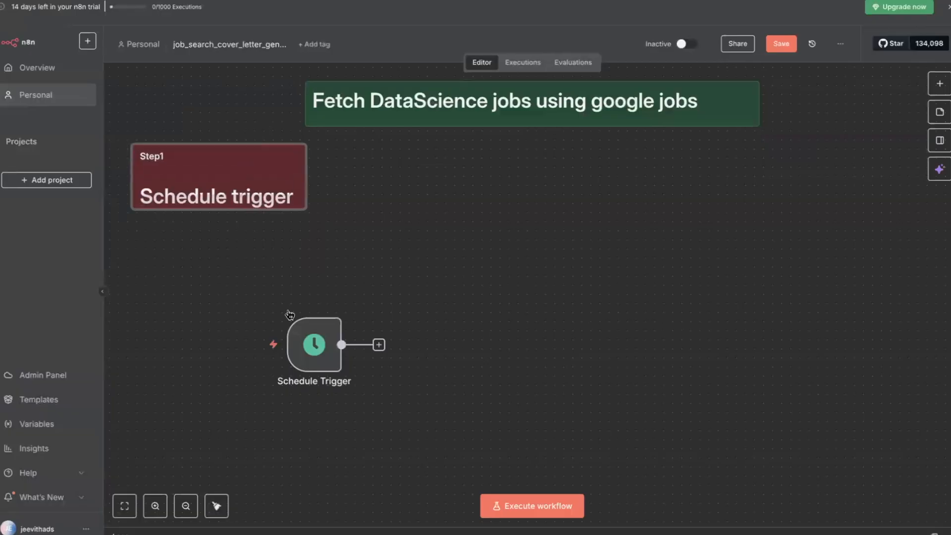
# Open the Schedule Trigger node and review its settings and trigger rule parameters
pyautogui.doubleClick(321, 354)
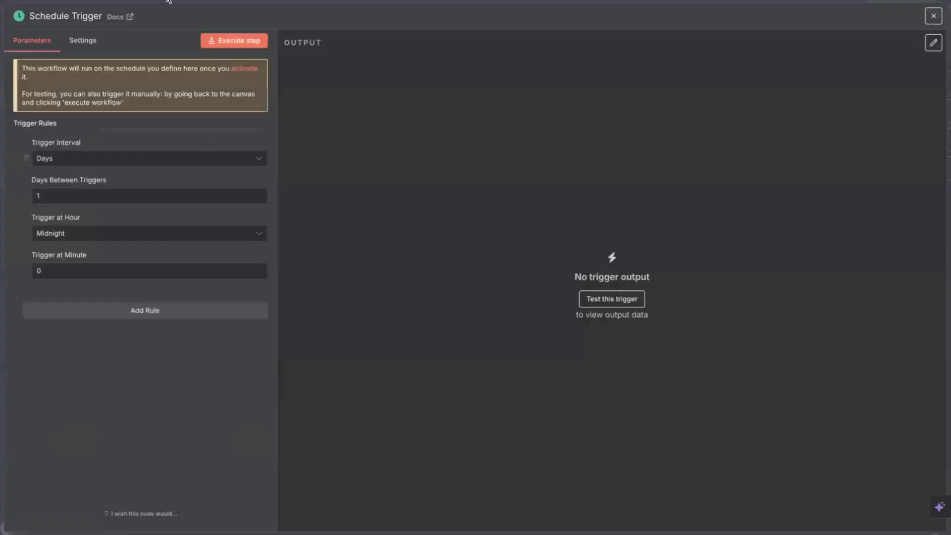
pyautogui.click(935, 16)
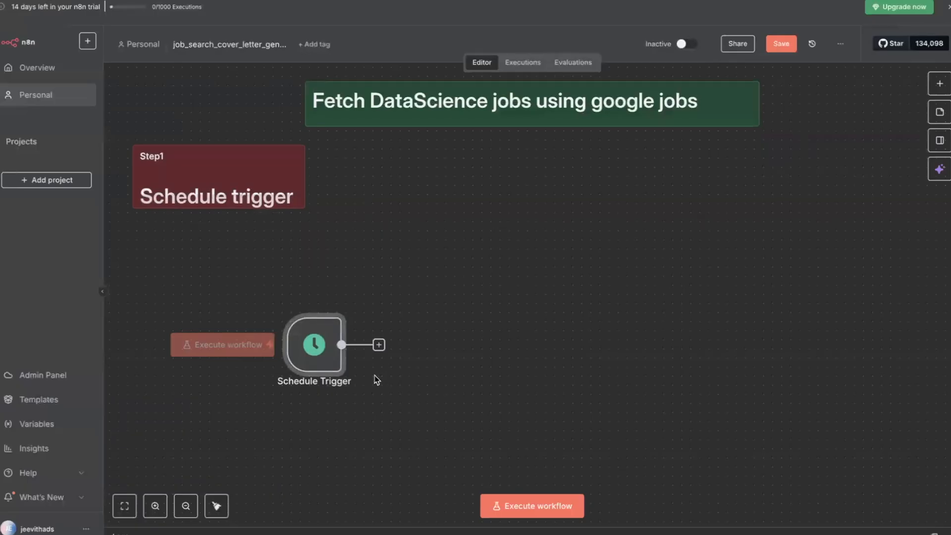
pyautogui.doubleClick(312, 350)
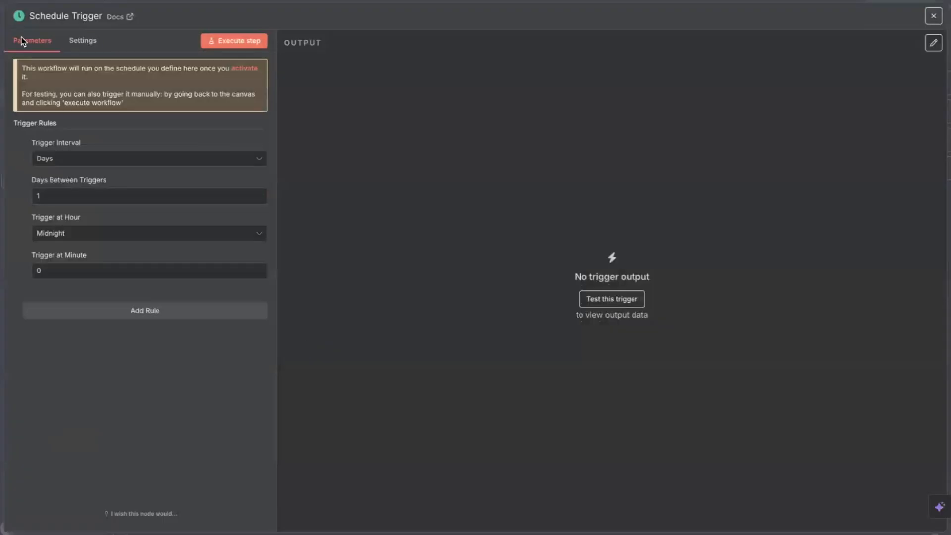
pyautogui.click(96, 43)
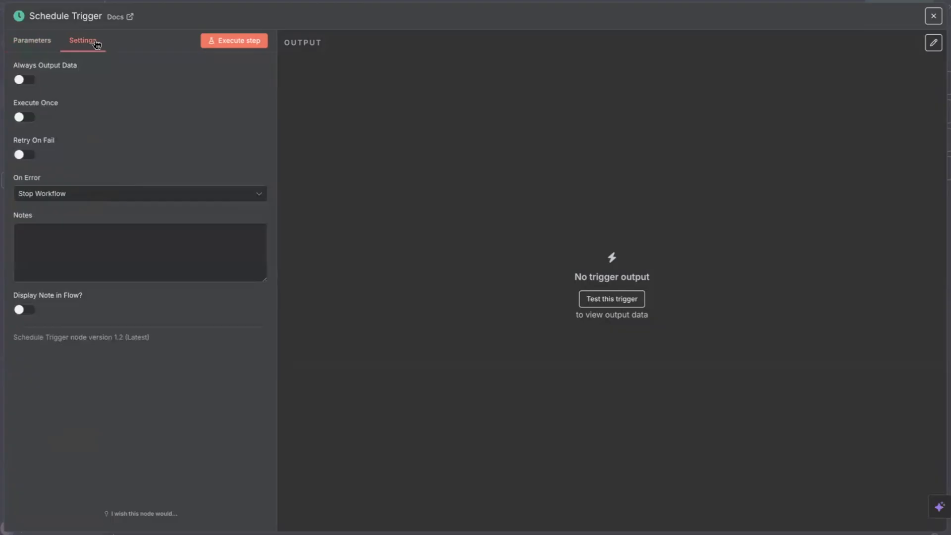
pyautogui.click(47, 46)
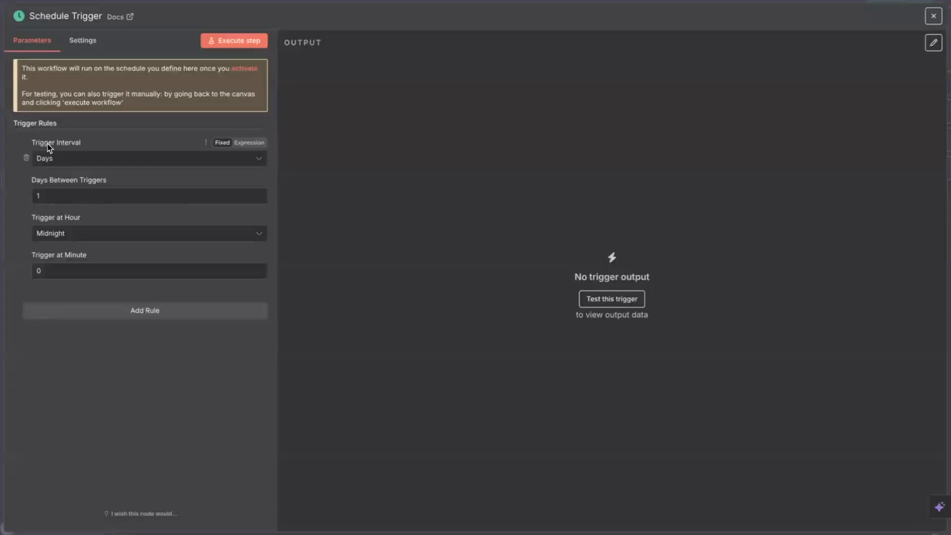
# Set the Schedule Trigger to run every day at 10am, keeping the Days interval
pyautogui.click(55, 161)
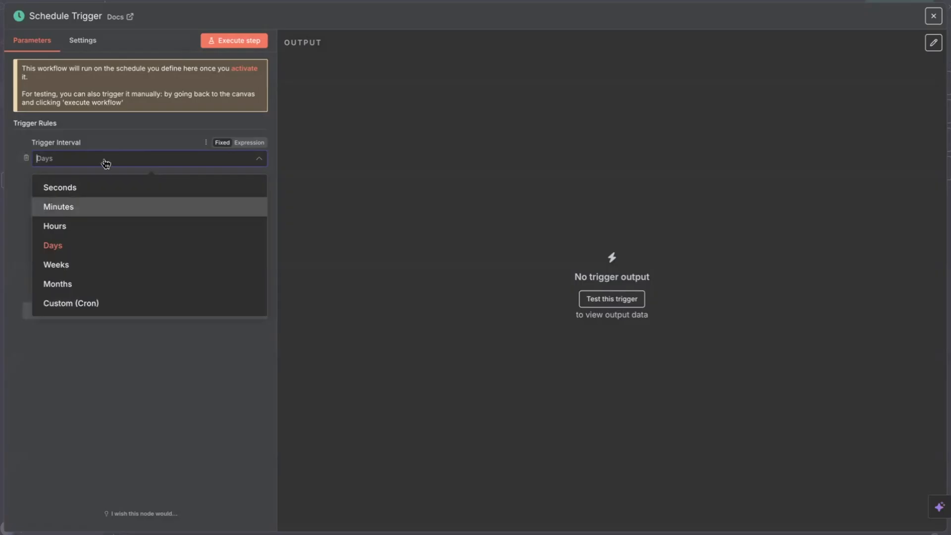
pyautogui.click(62, 245)
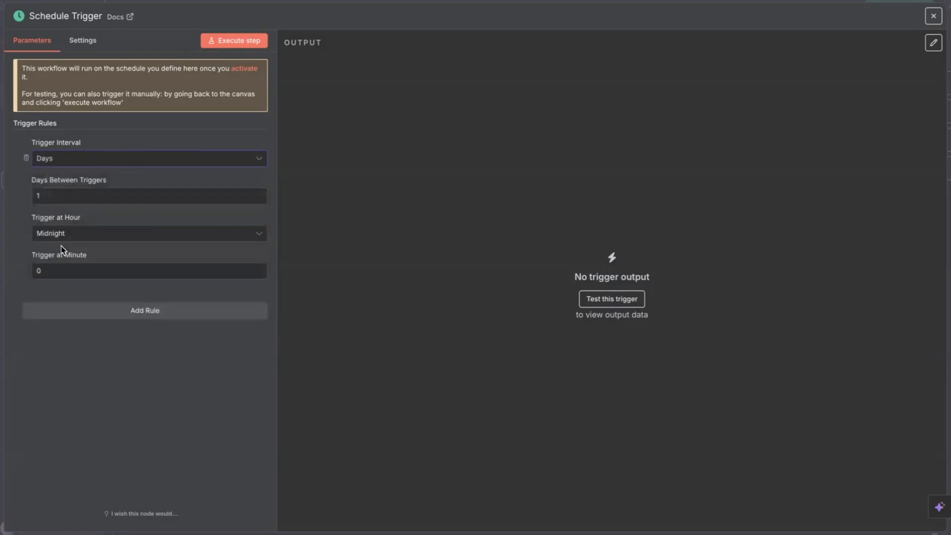
pyautogui.click(60, 197)
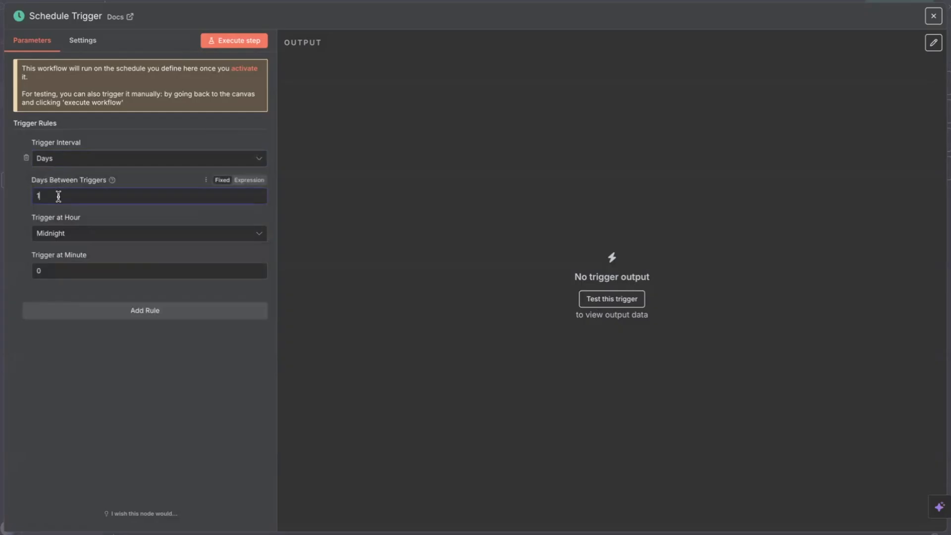
pyautogui.click(59, 241)
pyautogui.scroll(-3, 56, 367)
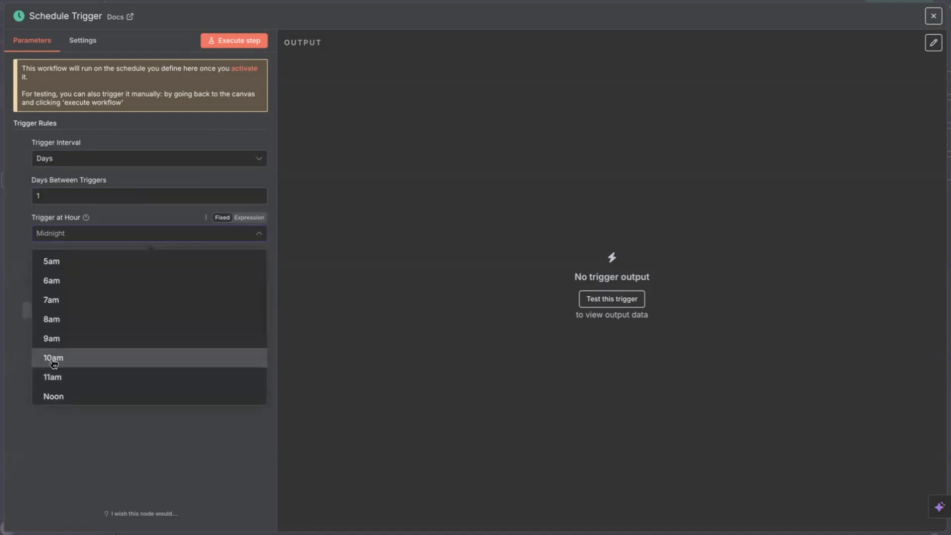
pyautogui.click(54, 362)
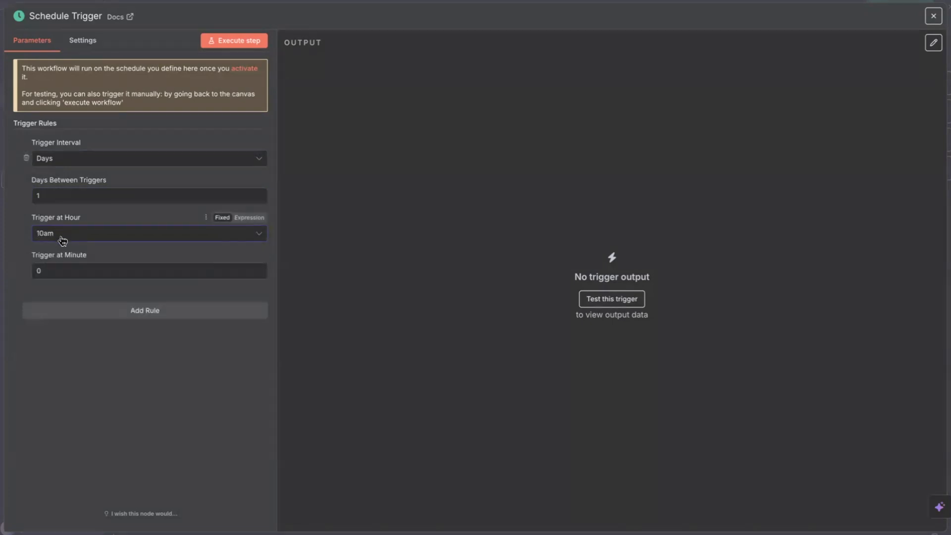
pyautogui.click(62, 272)
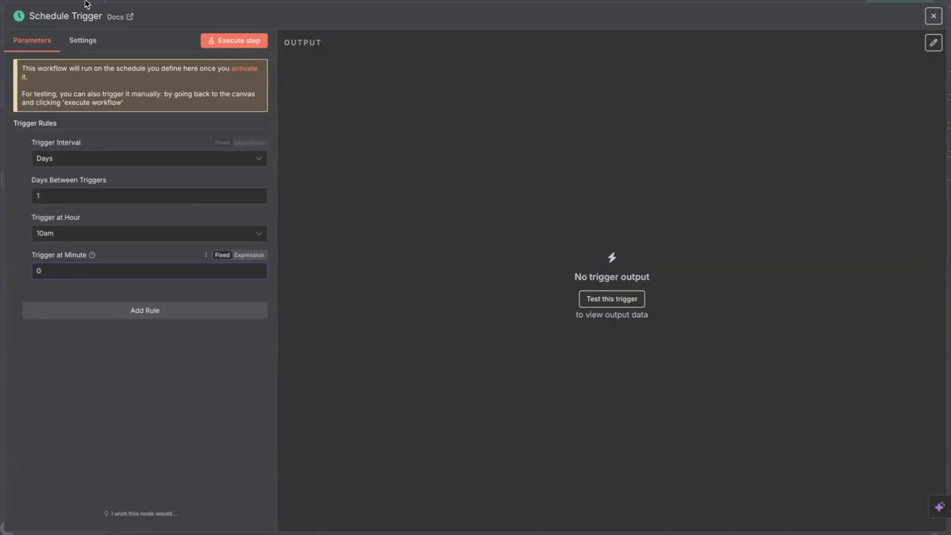
# Change the trigger interval to Weeks and replace Sunday with Monday as the trigger weekday
pyautogui.click(60, 160)
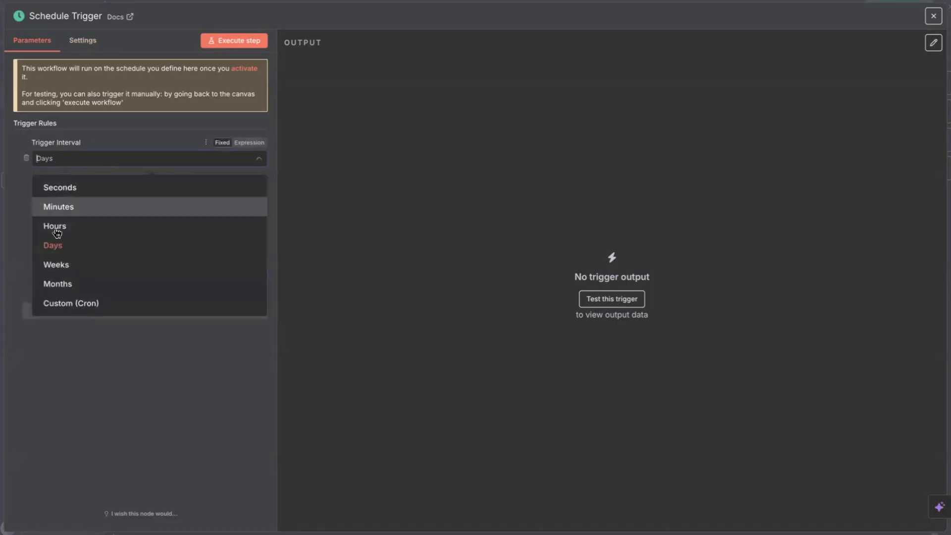
pyautogui.click(56, 264)
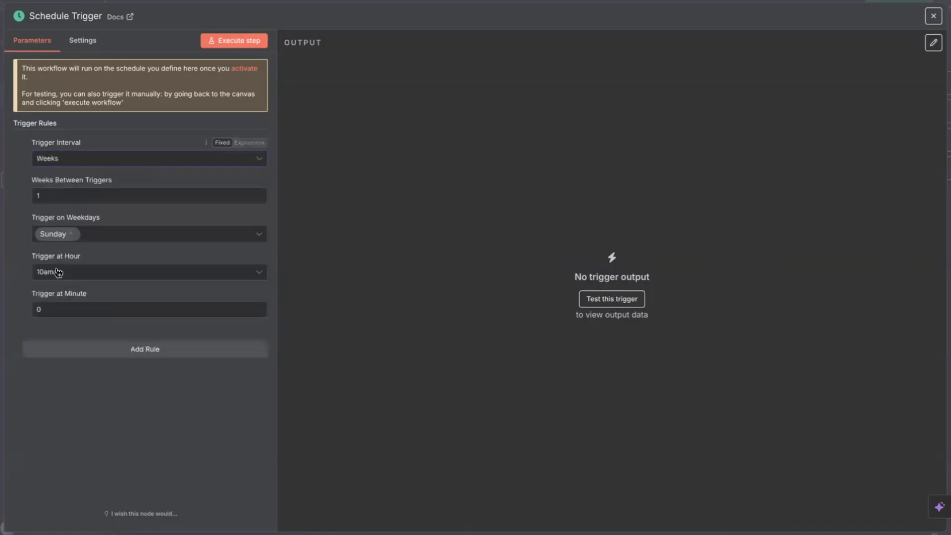
pyautogui.click(102, 233)
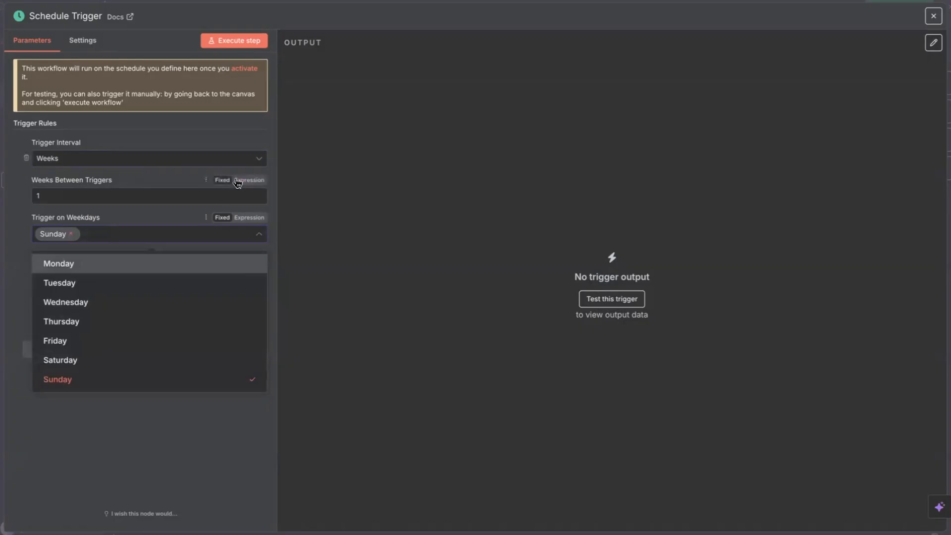
pyautogui.click(233, 126)
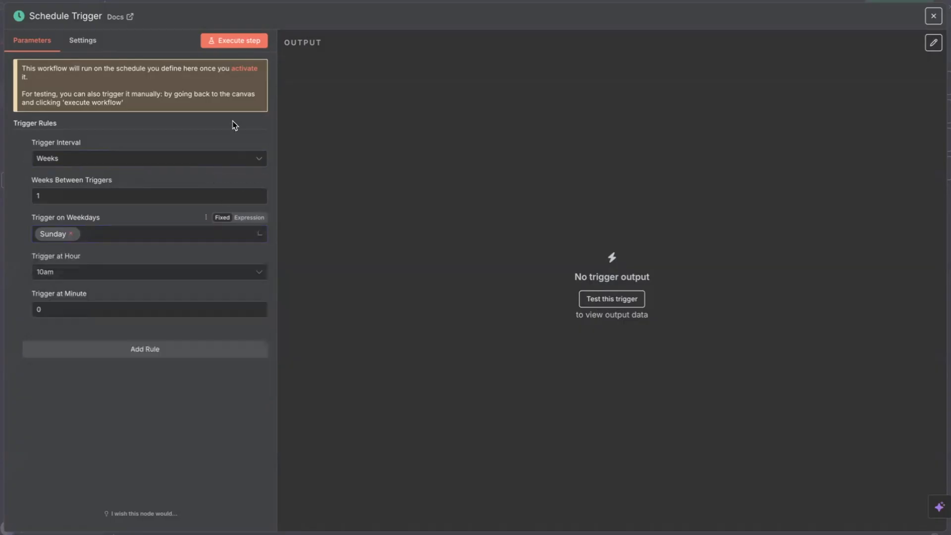
pyautogui.click(88, 234)
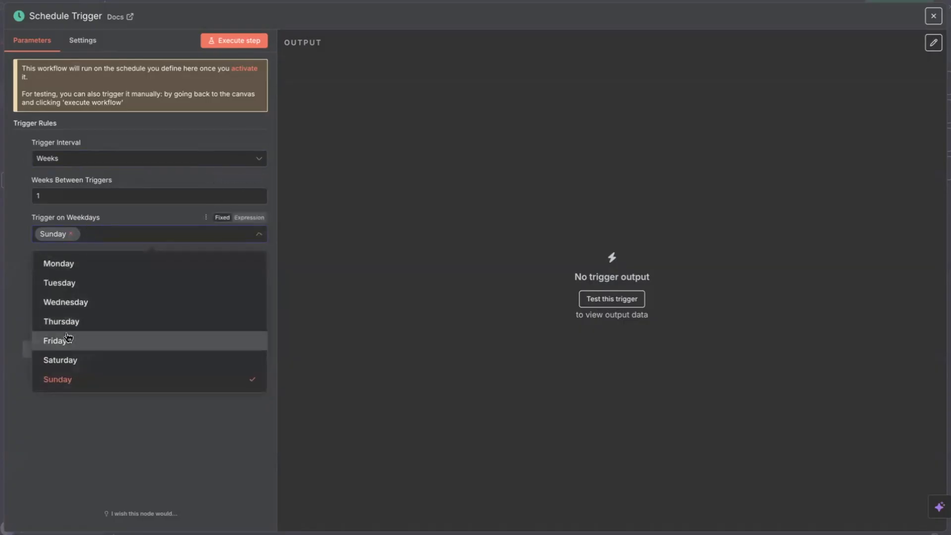
pyautogui.click(61, 381)
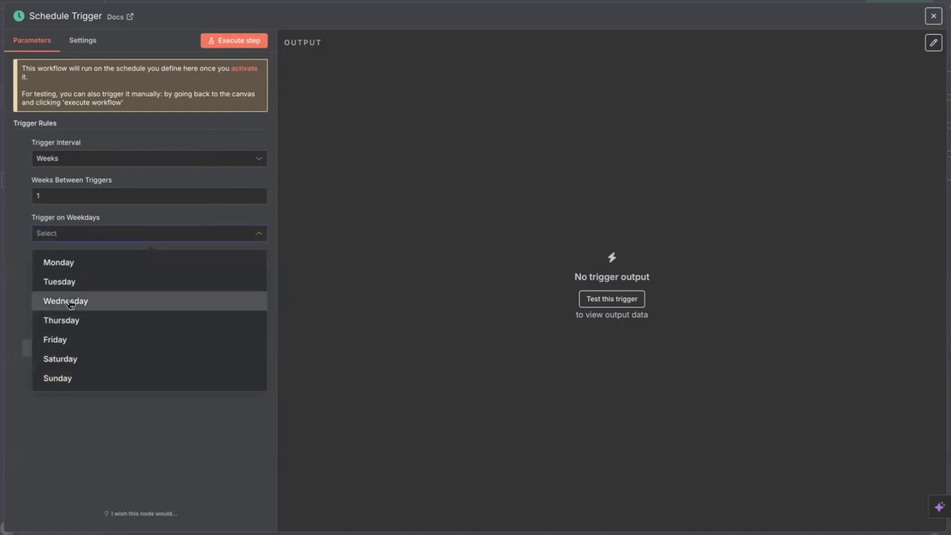
pyautogui.click(67, 265)
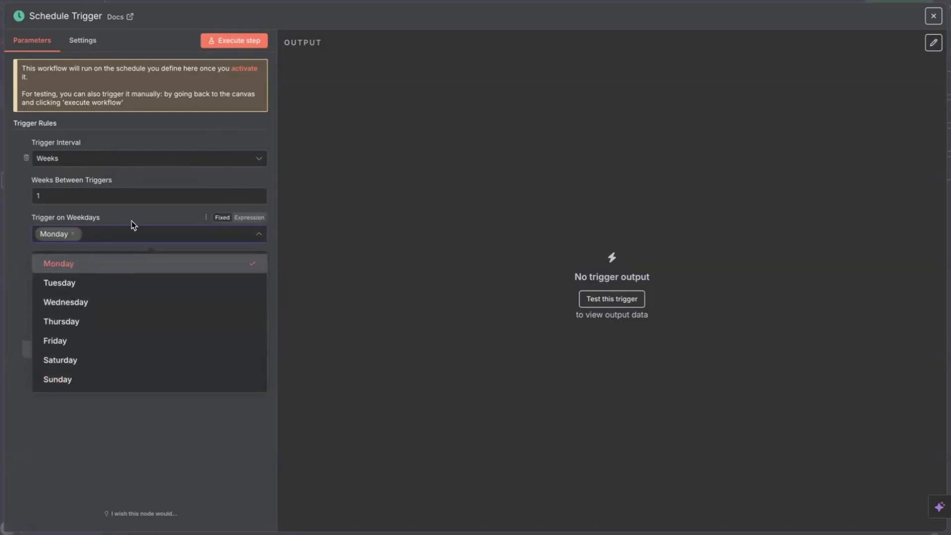
pyautogui.click(139, 214)
# Keep the weekly trigger's hour at 10am and set its trigger minute to 30
pyautogui.click(67, 272)
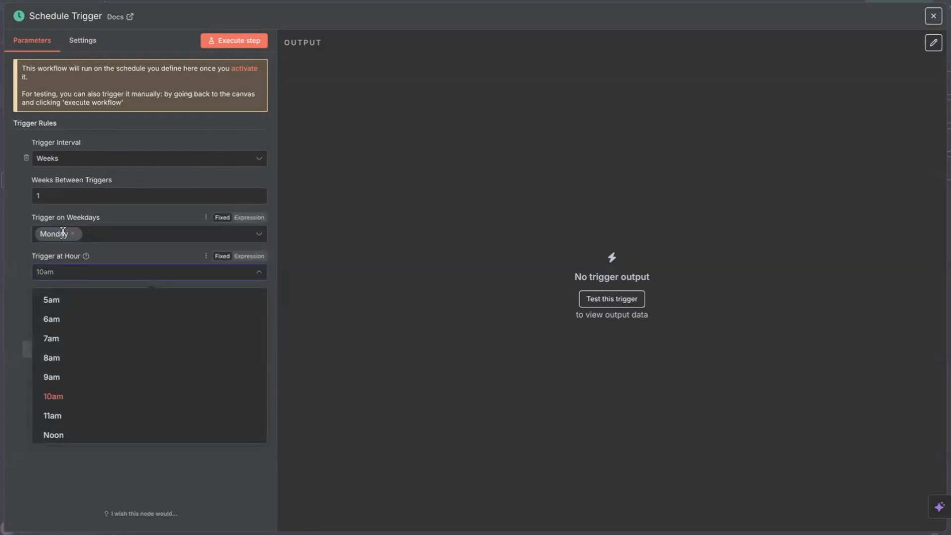
pyautogui.click(98, 258)
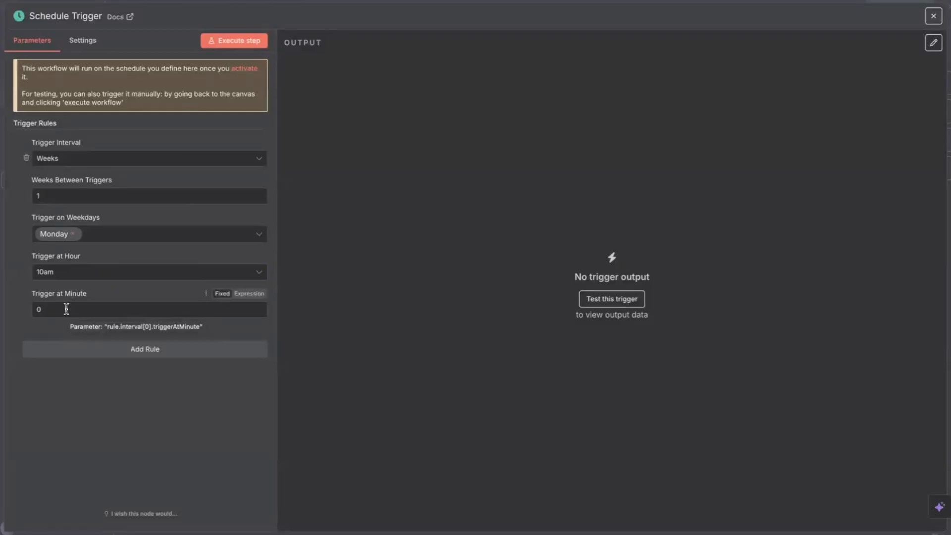
pyautogui.click(48, 306)
pyautogui.press('BackSpace')
pyautogui.write('30')
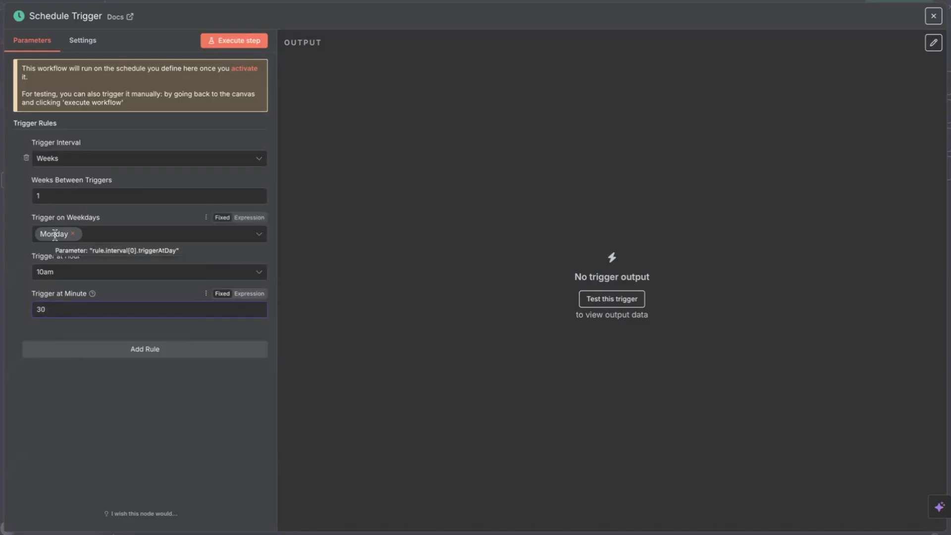
# Change the trigger interval to Months and reset the trigger minute to 0, keeping day 1 and 10am
pyautogui.click(71, 158)
pyautogui.click(57, 282)
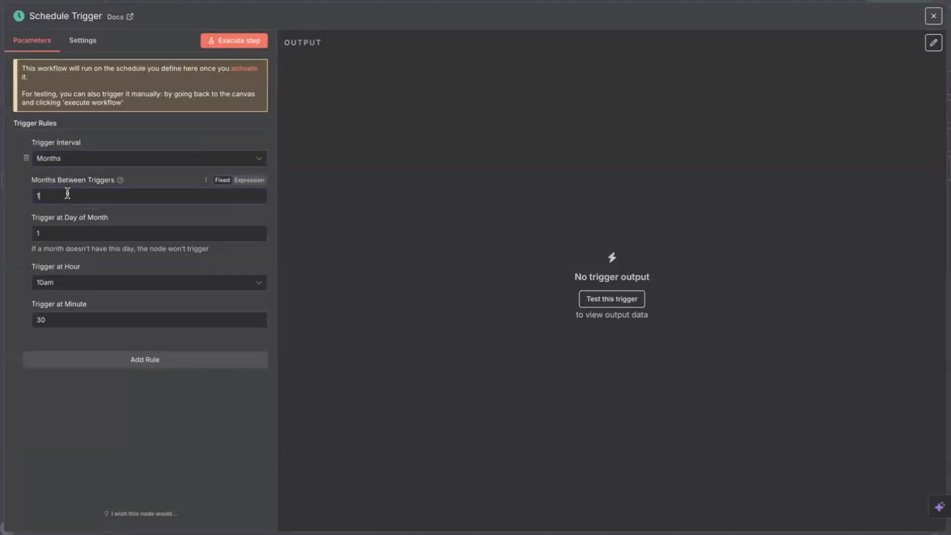
pyautogui.click(51, 234)
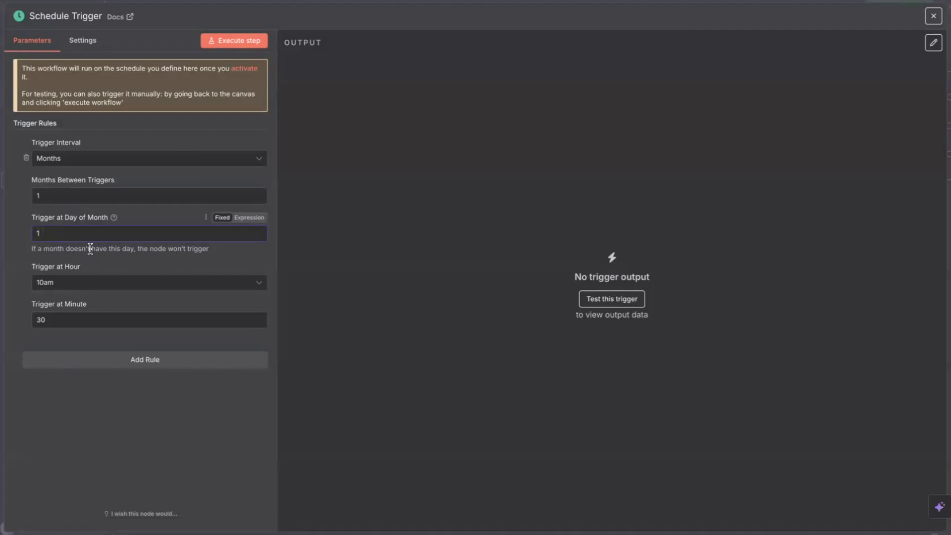
pyautogui.click(67, 284)
pyautogui.click(69, 287)
pyautogui.click(61, 319)
pyautogui.press('BackSpace')
pyautogui.press('BackSpace')
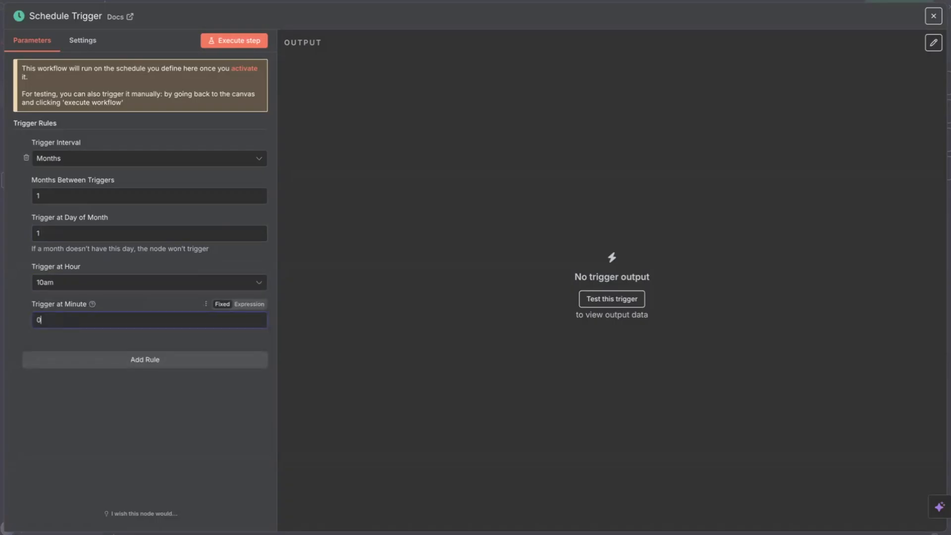
# Switch the trigger interval to Custom (Cron), try 0 in the cron expression, and clear it again
pyautogui.click(66, 159)
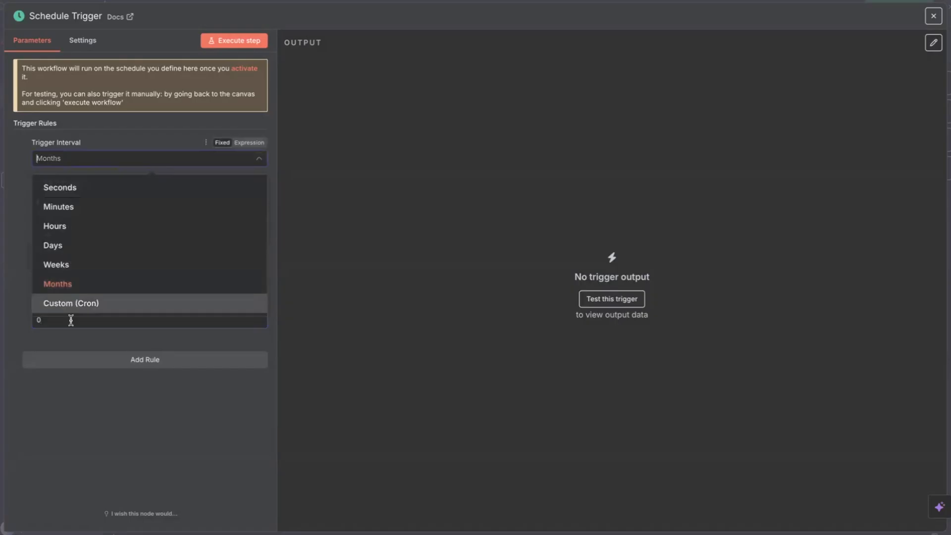
pyautogui.click(62, 312)
pyautogui.click(68, 221)
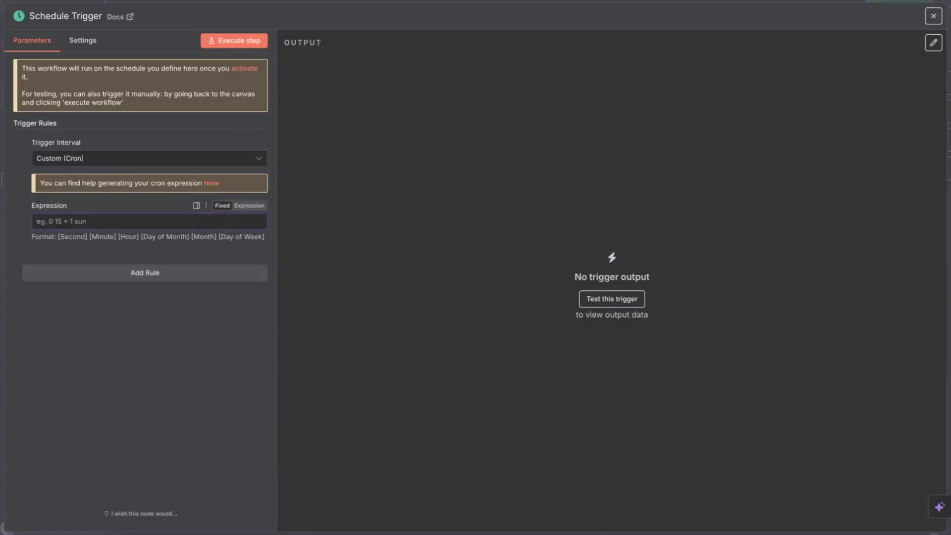
pyautogui.write('0')
pyautogui.moveTo(58, 235); pyautogui.dragTo(84, 238)
pyautogui.click(74, 221)
pyautogui.press('BackSpace')
# Search for crontab guru in a new browser tab, open the Crontab.guru editor, and examine its example cron expression
pyautogui.press('super+t')
pyautogui.write('con')
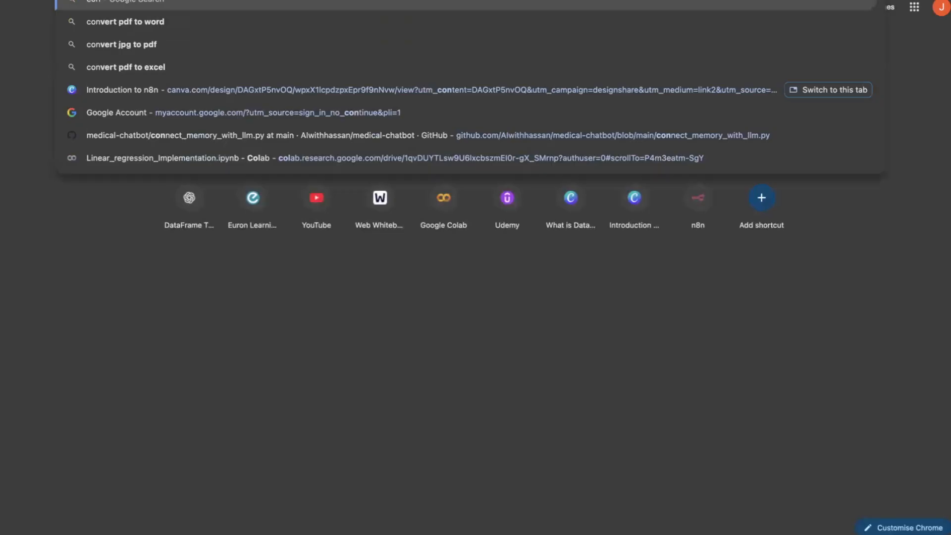
pyautogui.press('BackSpace')
pyautogui.press('BackSpace')
pyautogui.write('ron')
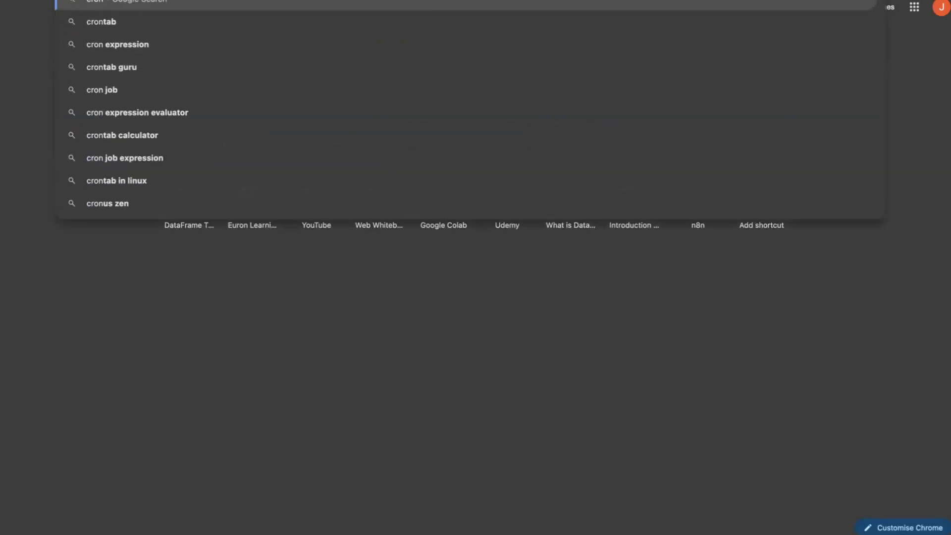
pyautogui.click(122, 70)
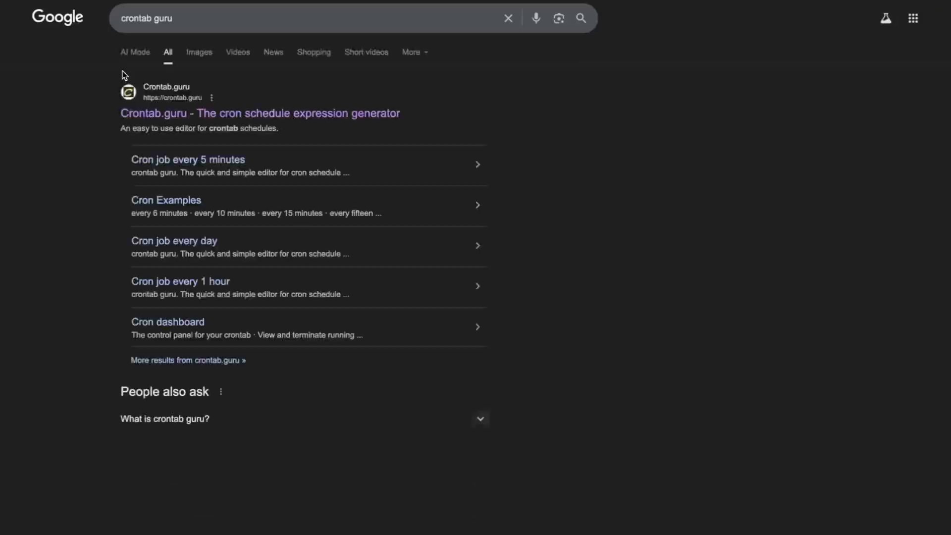
pyautogui.click(163, 112)
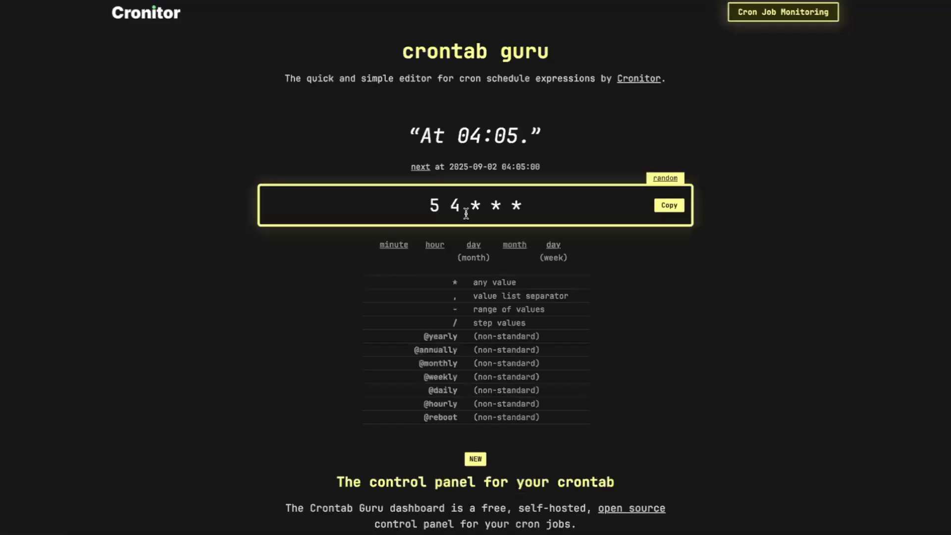
pyautogui.moveTo(427, 206); pyautogui.dragTo(570, 206)
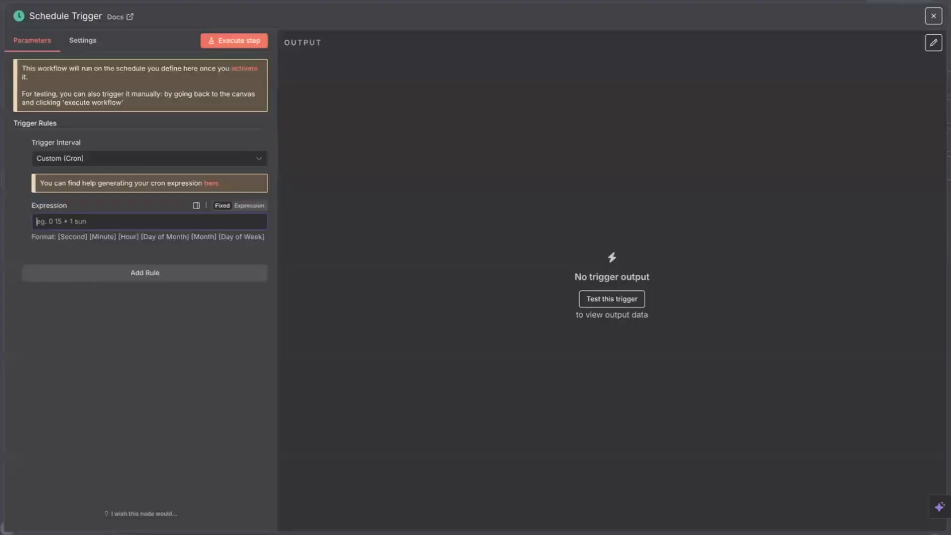
# Back in n8n, set the Schedule Trigger to the Days interval at 10am and execute the step to test it
pyautogui.click(59, 158)
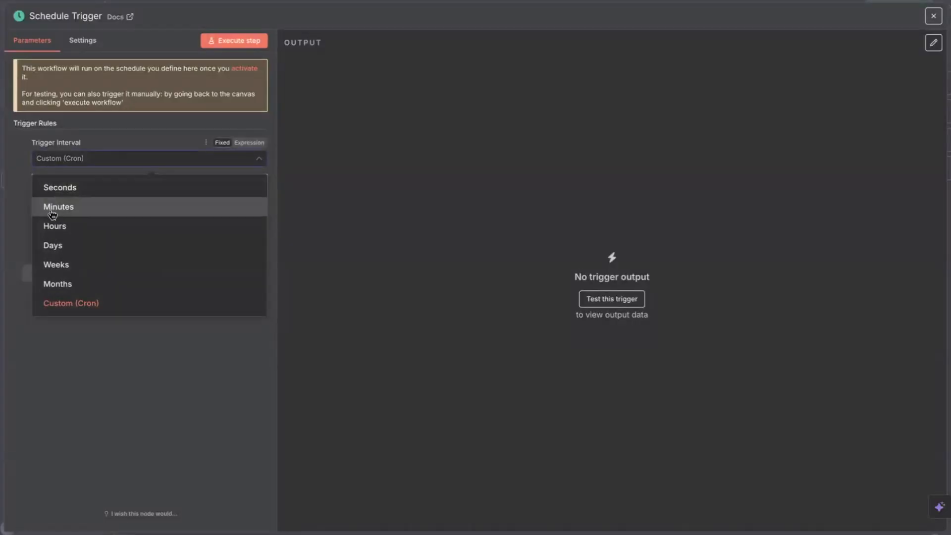
pyautogui.click(53, 248)
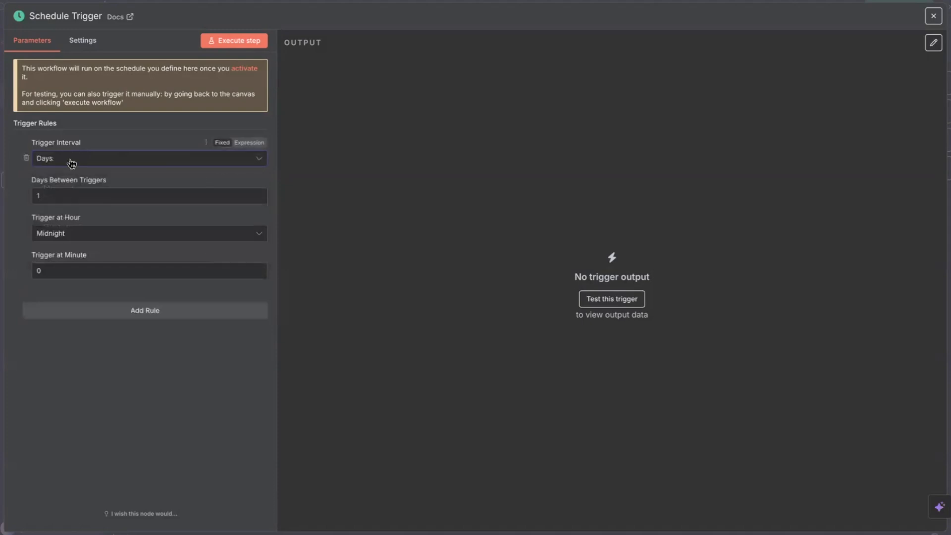
pyautogui.click(54, 236)
pyautogui.scroll(-3, 57, 356)
pyautogui.click(51, 398)
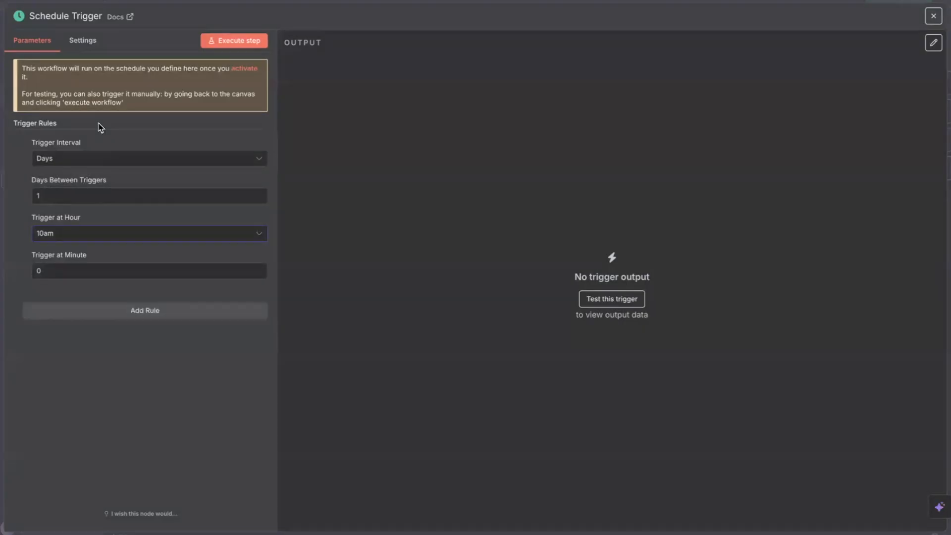
pyautogui.click(243, 44)
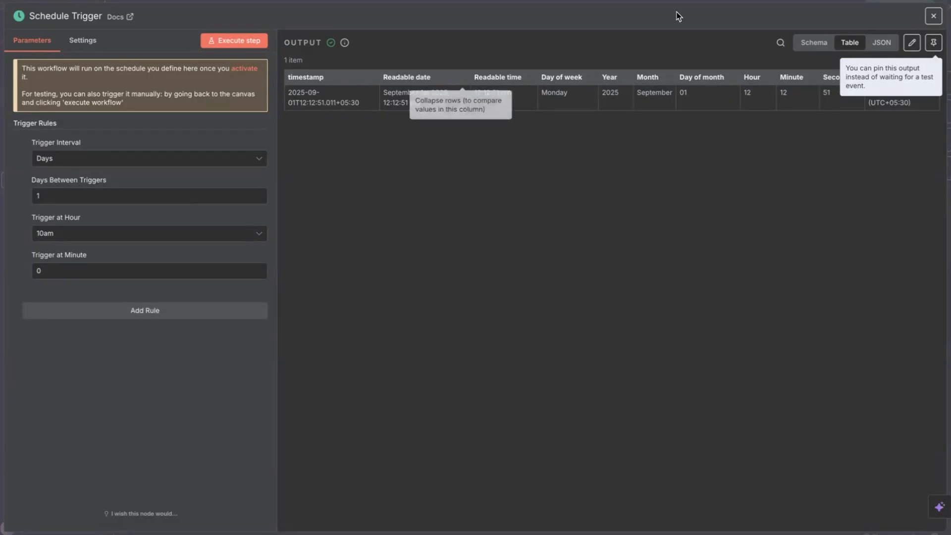
# Close the Schedule Trigger settings to return to the canvas, and open serpapi.com in a new browser tab
pyautogui.click(934, 15)
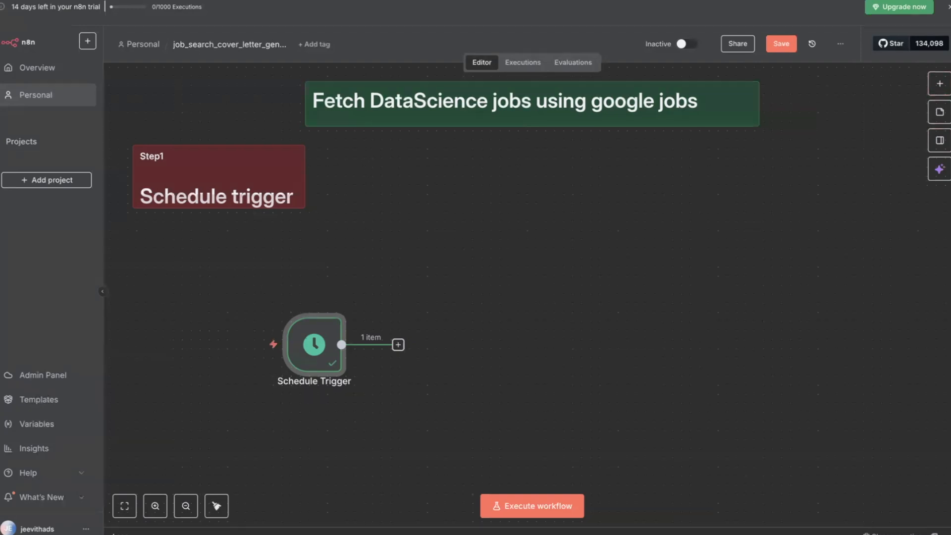
pyautogui.press('super+t')
pyautogui.write('serp')
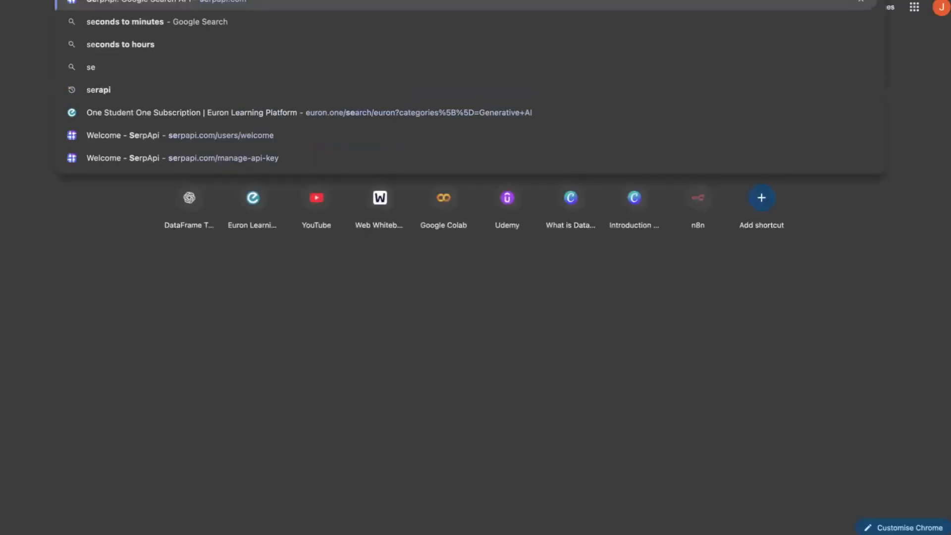
pyautogui.write('api')
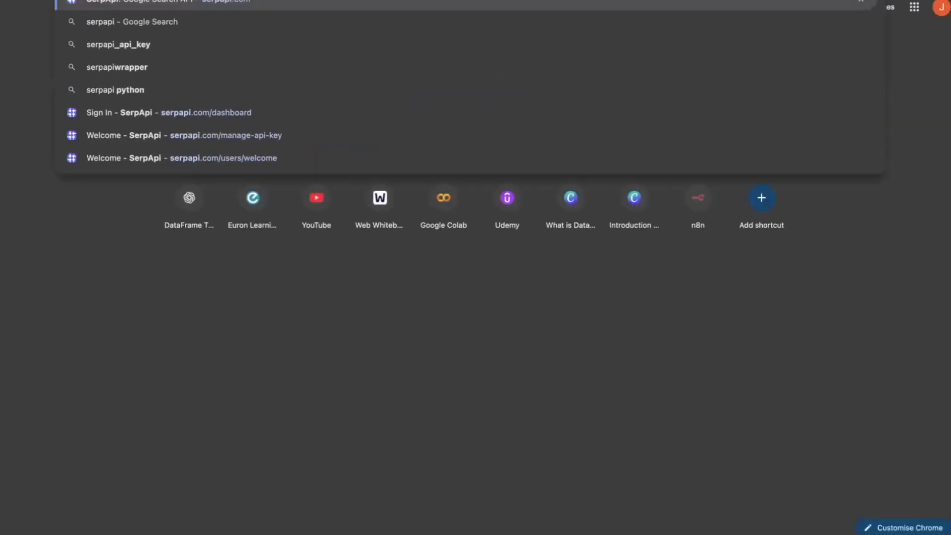
pyautogui.write('.com')
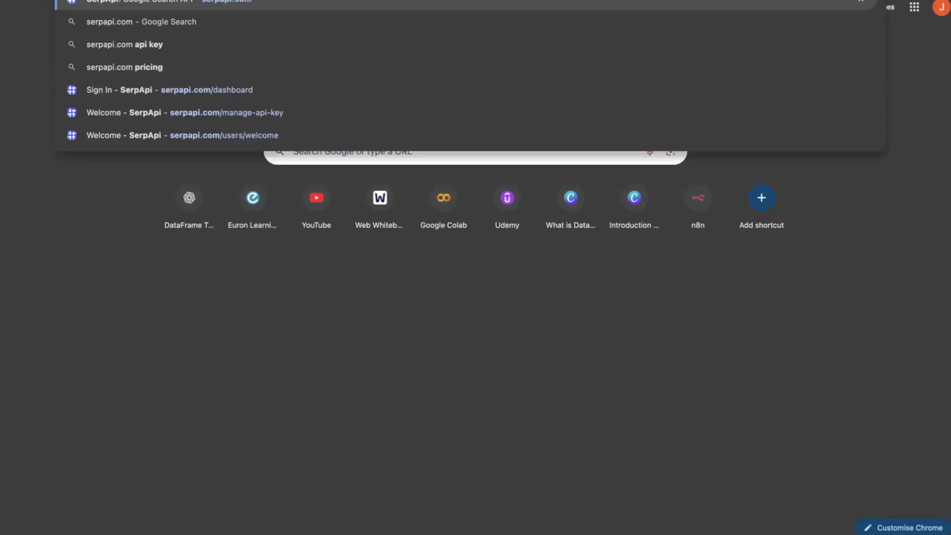
pyautogui.press('Return')
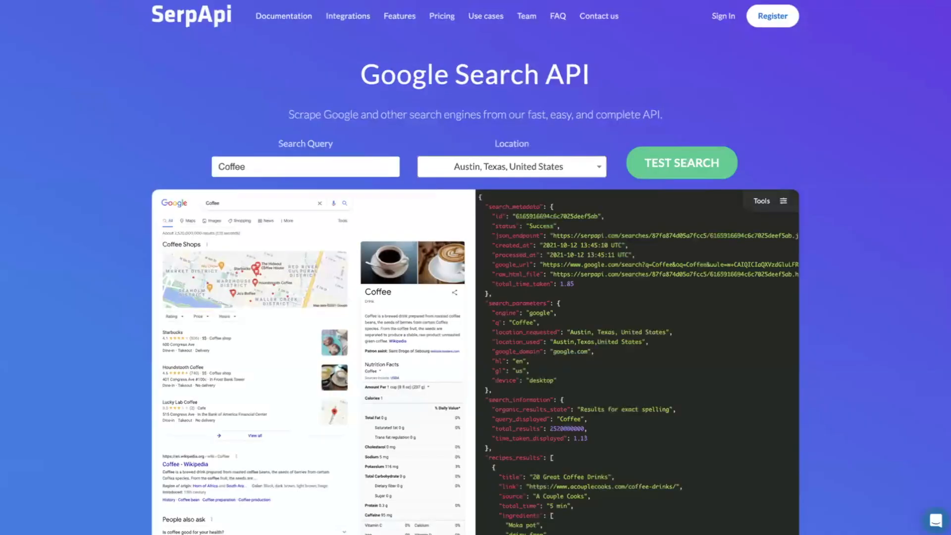
# Sign in to SerpApi with the chosen Google account and approve its access to the profile information
pyautogui.click(722, 19)
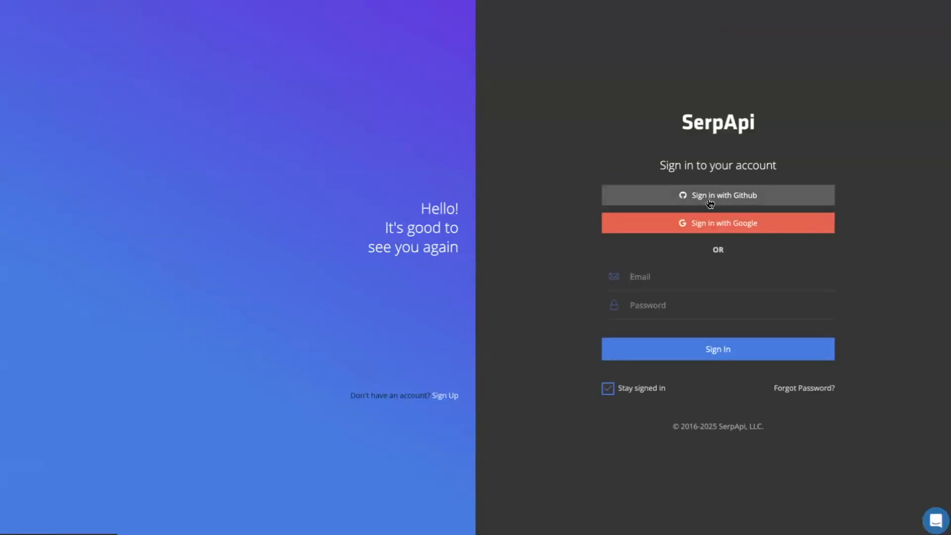
pyautogui.click(714, 228)
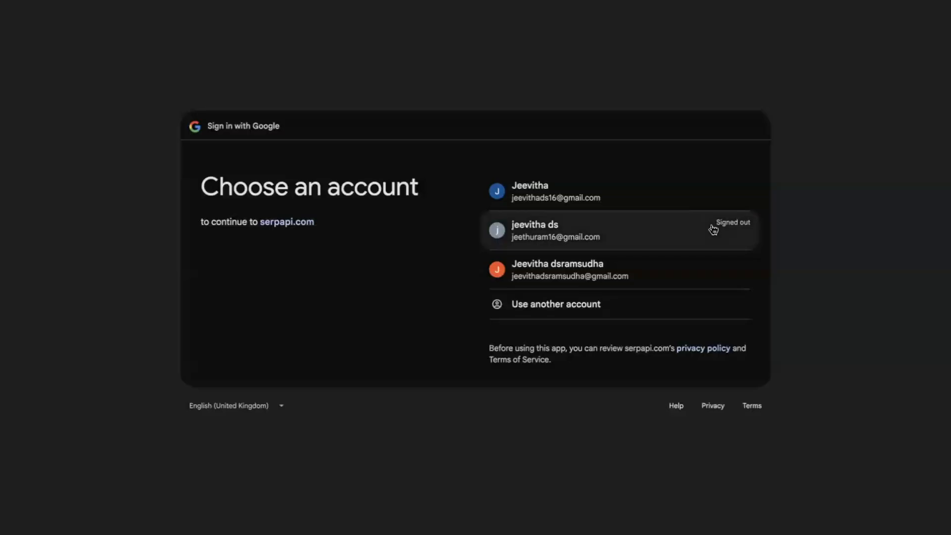
pyautogui.click(571, 271)
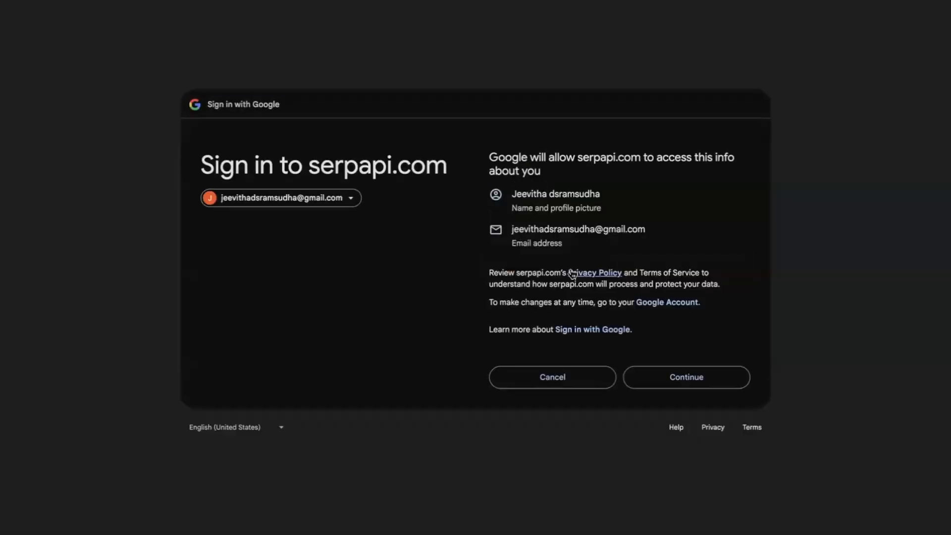
pyautogui.click(686, 377)
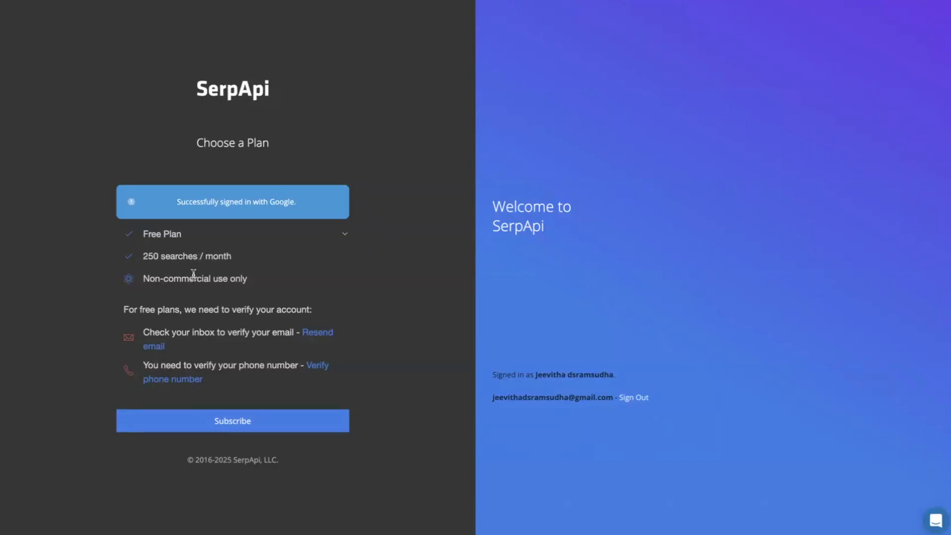
# Try to subscribe to SerpApi's Free Plan, and approve the Google sign-in request again
pyautogui.click(228, 421)
pyautogui.click(557, 301)
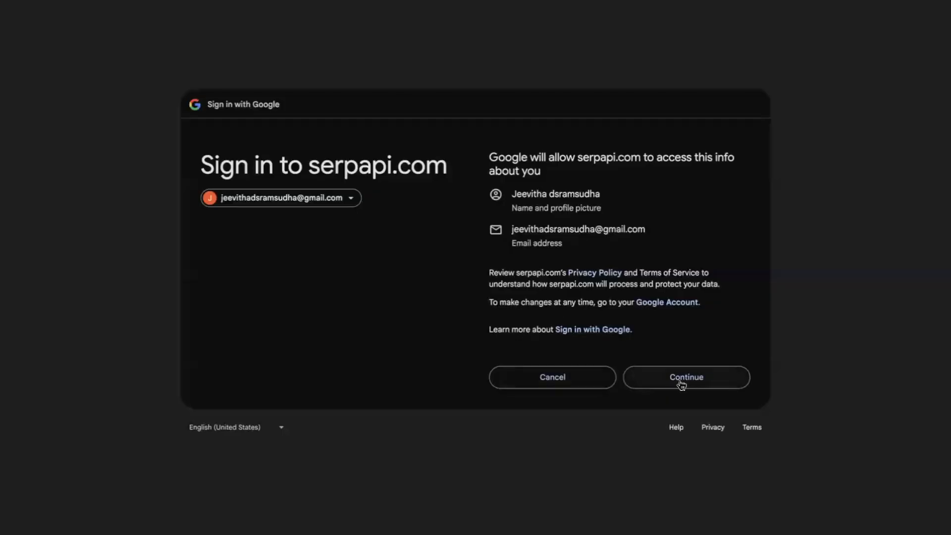
pyautogui.click(681, 383)
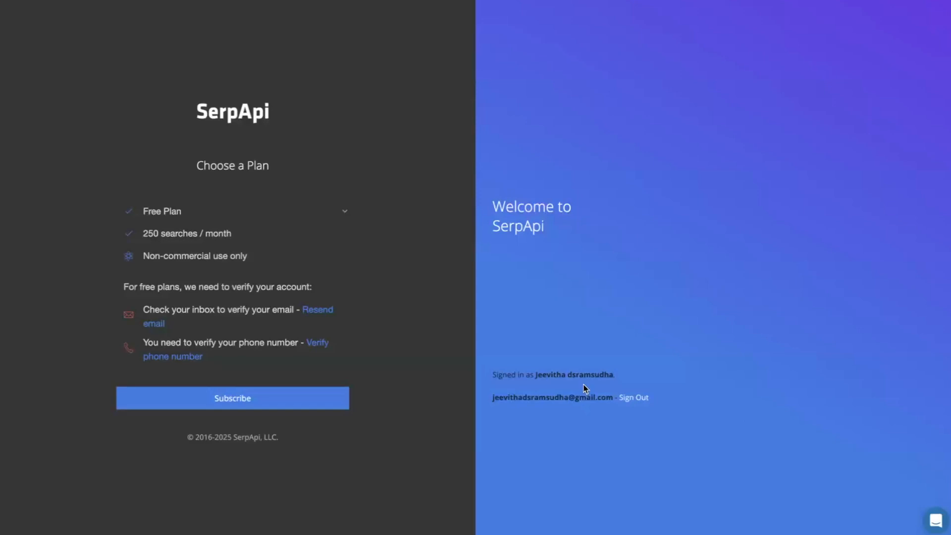
pyautogui.click(936, 520)
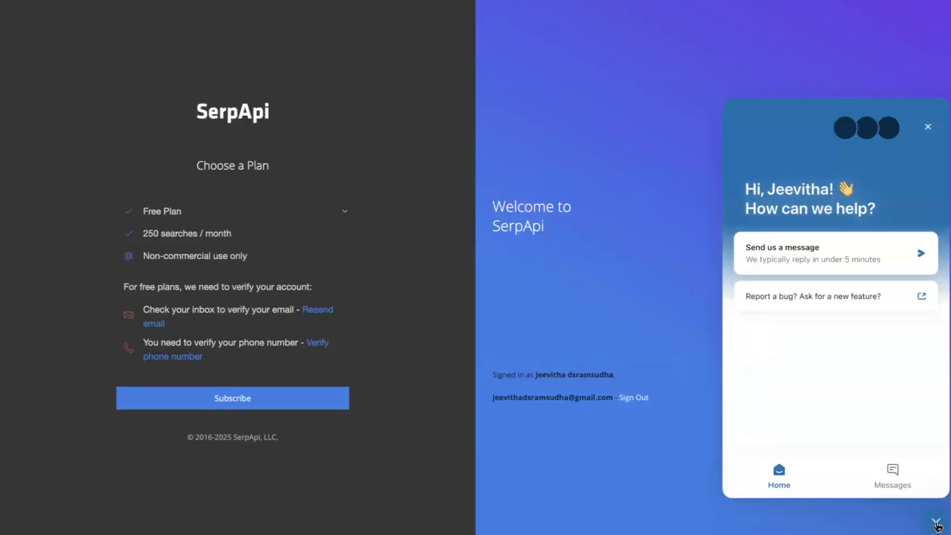
pyautogui.click(928, 128)
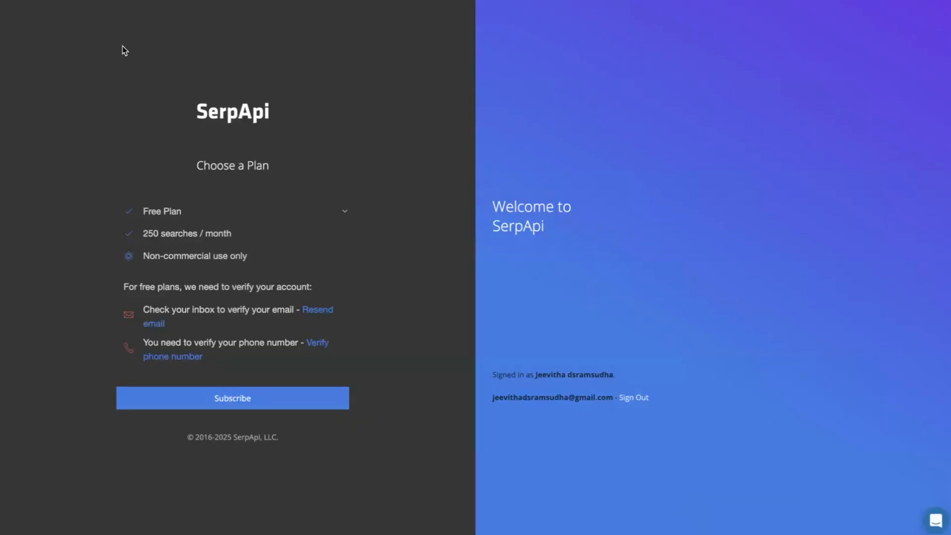
# Keep the Free Plan chosen and try twice to subscribe, marking the car images in the first check and skipping the bicycles check
pyautogui.click(346, 214)
pyautogui.click(296, 214)
pyautogui.click(249, 399)
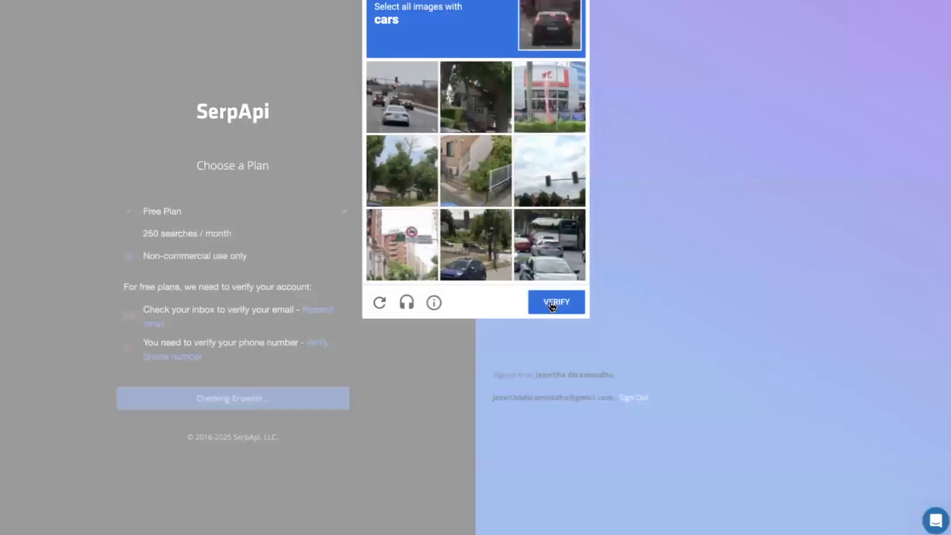
pyautogui.click(404, 117)
pyautogui.click(551, 243)
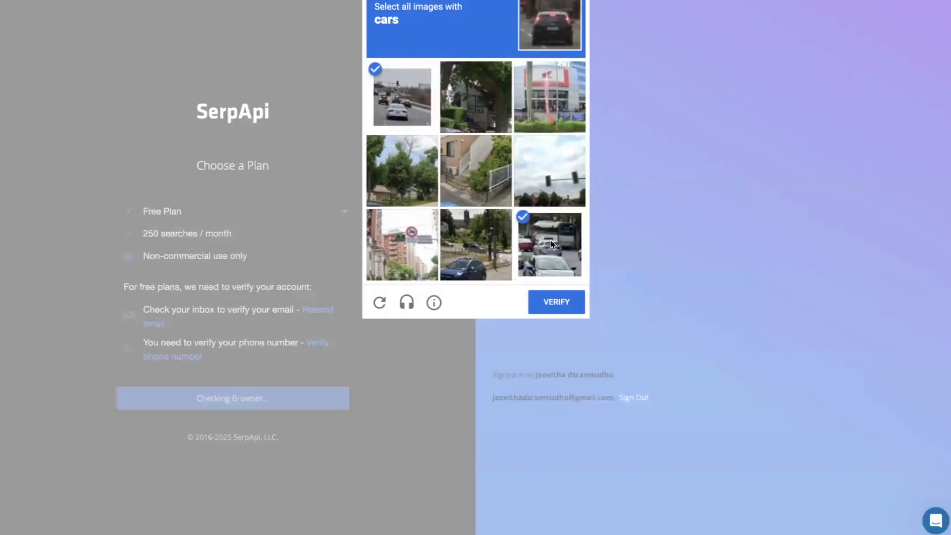
pyautogui.click(483, 253)
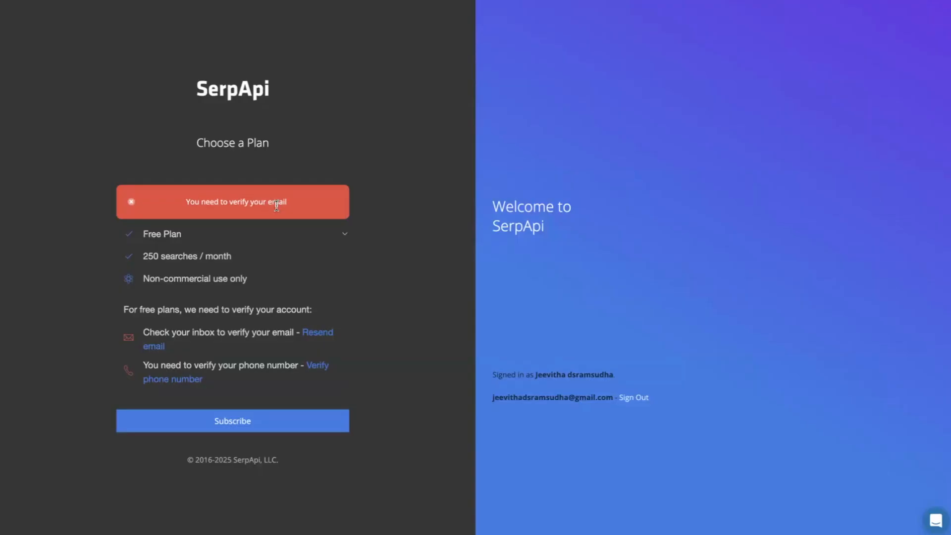
pyautogui.click(233, 420)
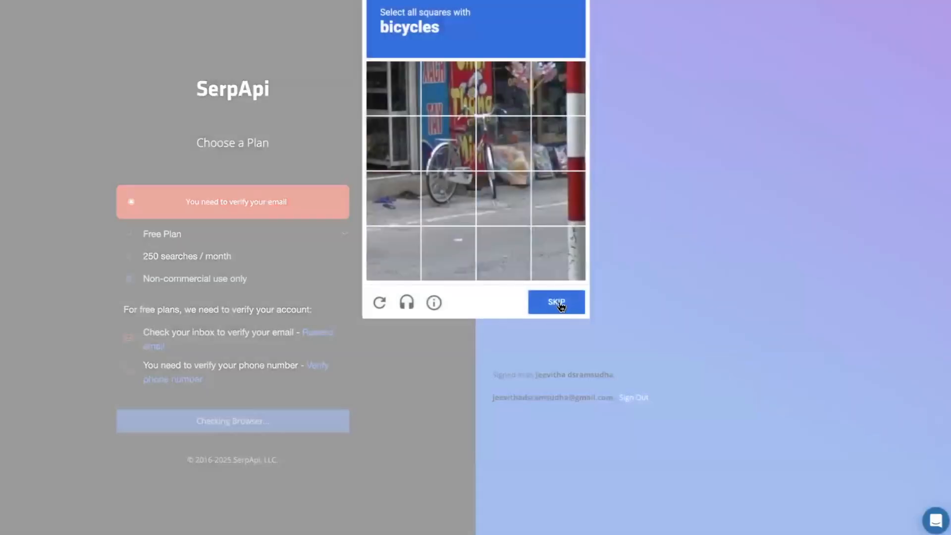
pyautogui.click(558, 305)
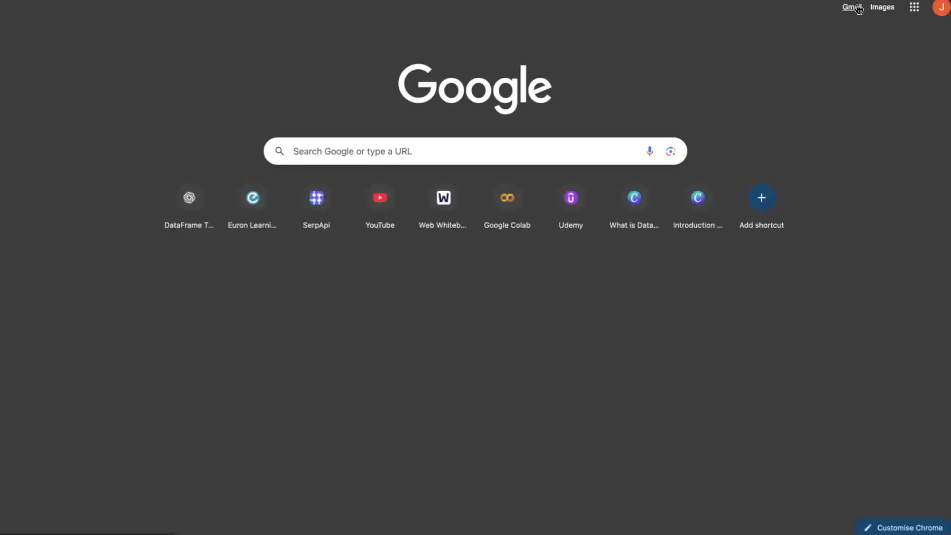
# Open the SerpApi confirmation message in Gmail and confirm the account's email address through its link
pyautogui.click(853, 8)
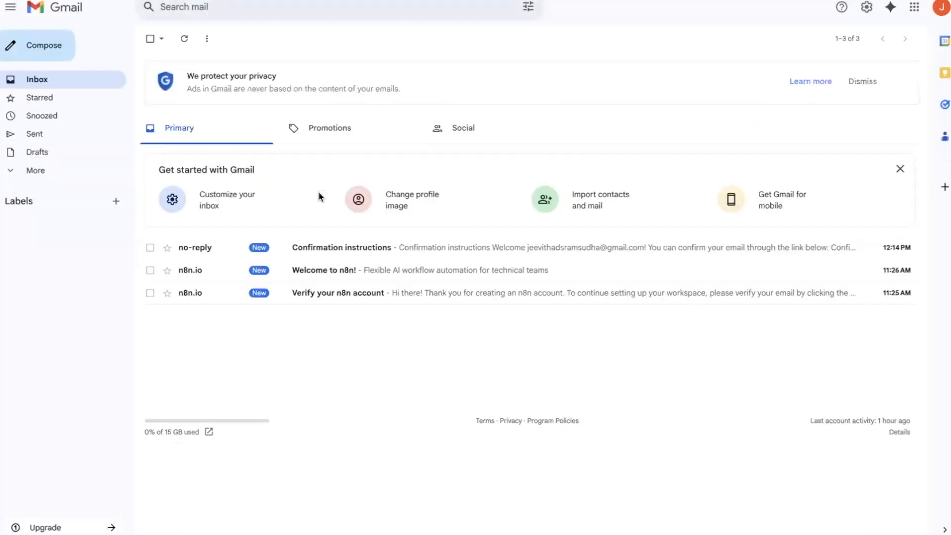
pyautogui.click(332, 251)
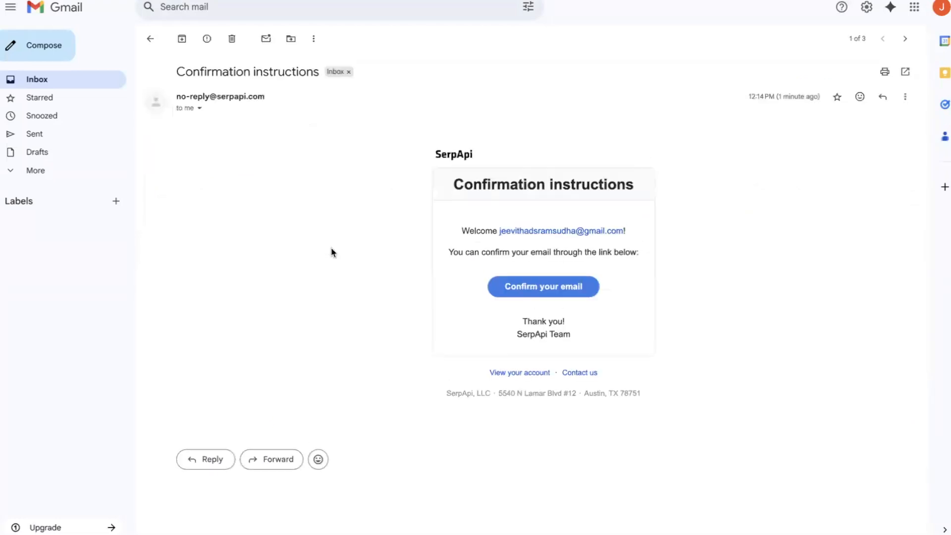
pyautogui.click(539, 292)
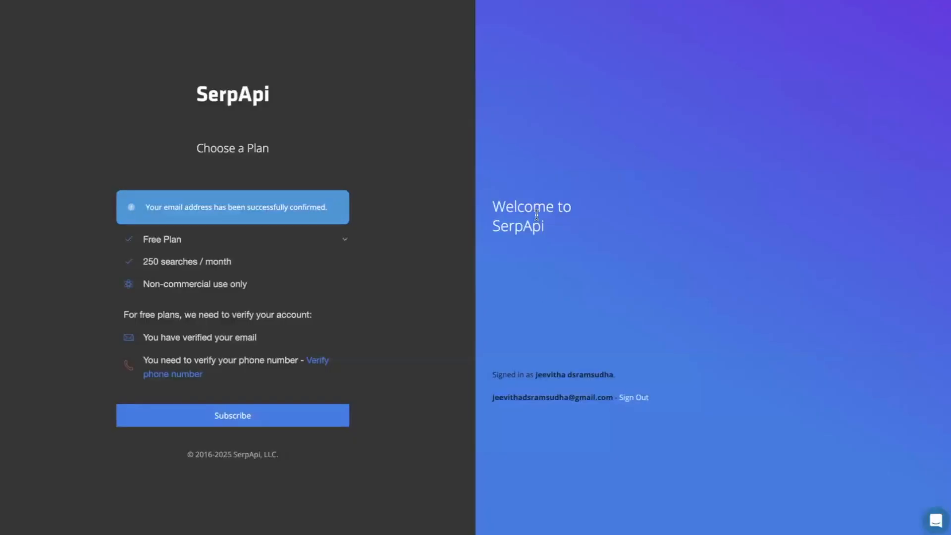
# Try to subscribe to the Free Plan again, marking the car images in the check, and open the phone number verification form
pyautogui.click(254, 418)
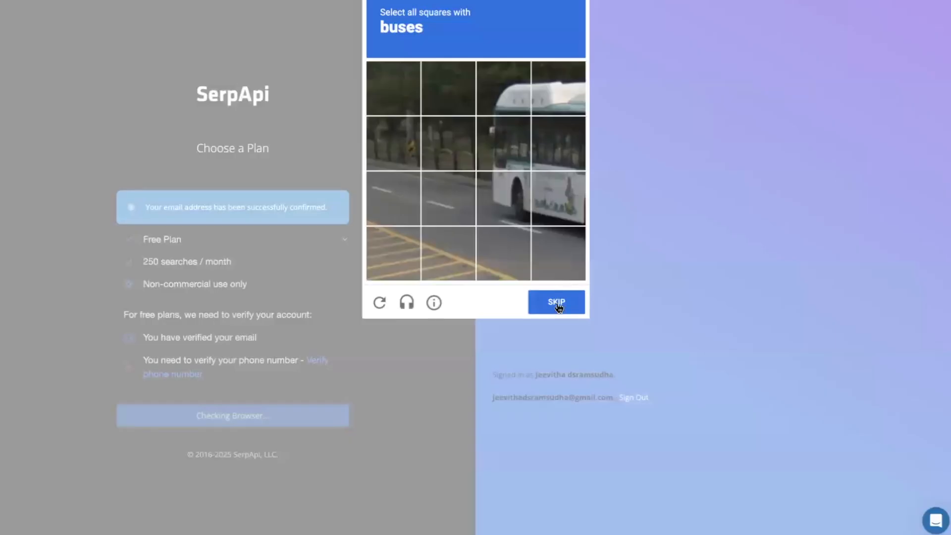
pyautogui.click(557, 303)
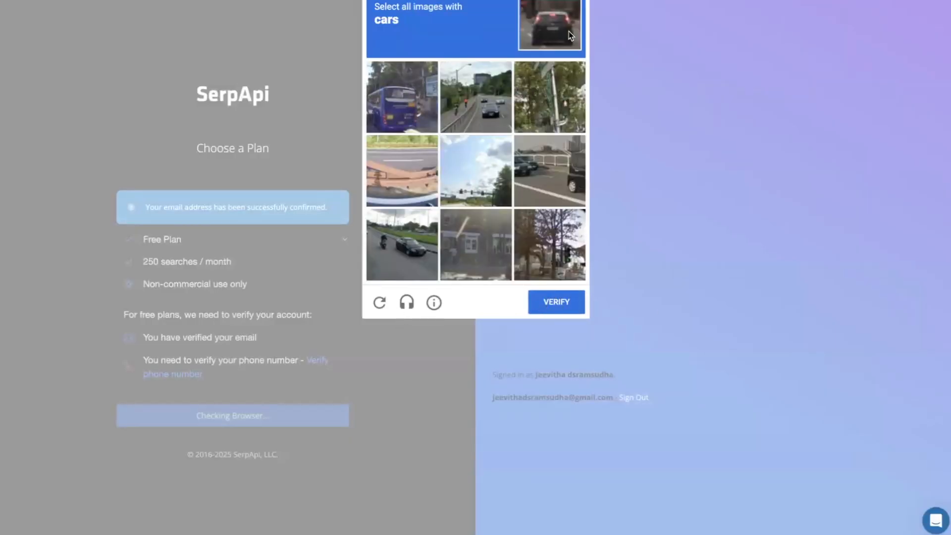
pyautogui.click(474, 122)
pyautogui.click(403, 237)
pyautogui.click(565, 182)
pyautogui.click(551, 307)
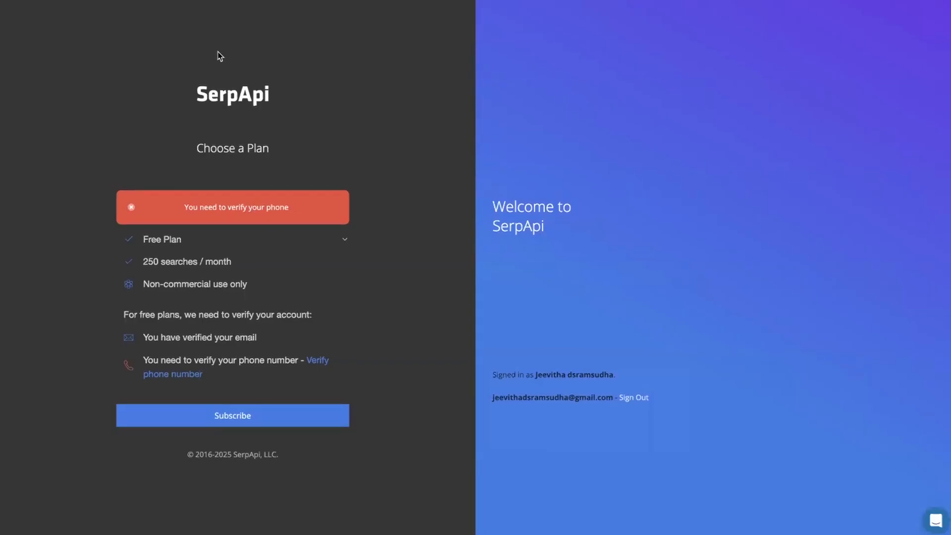
pyautogui.click(189, 380)
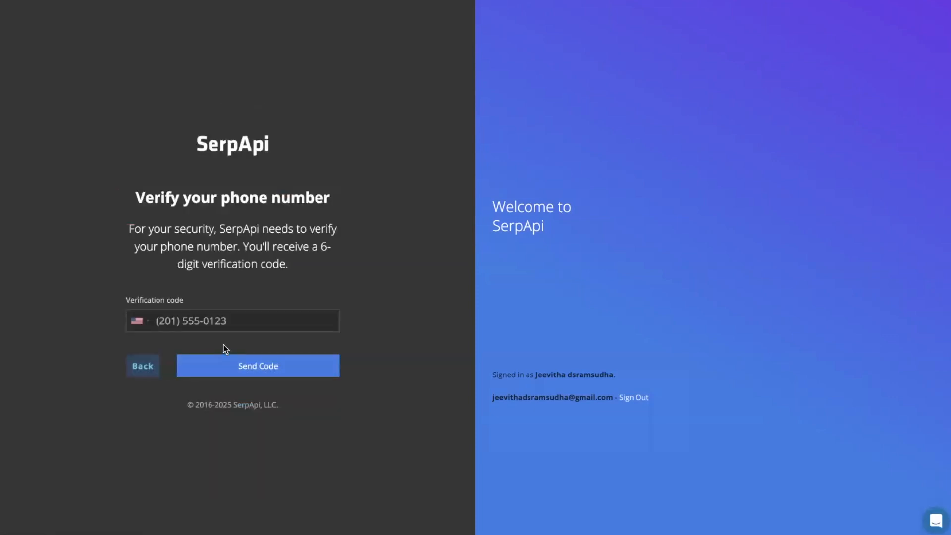
pyautogui.click(230, 326)
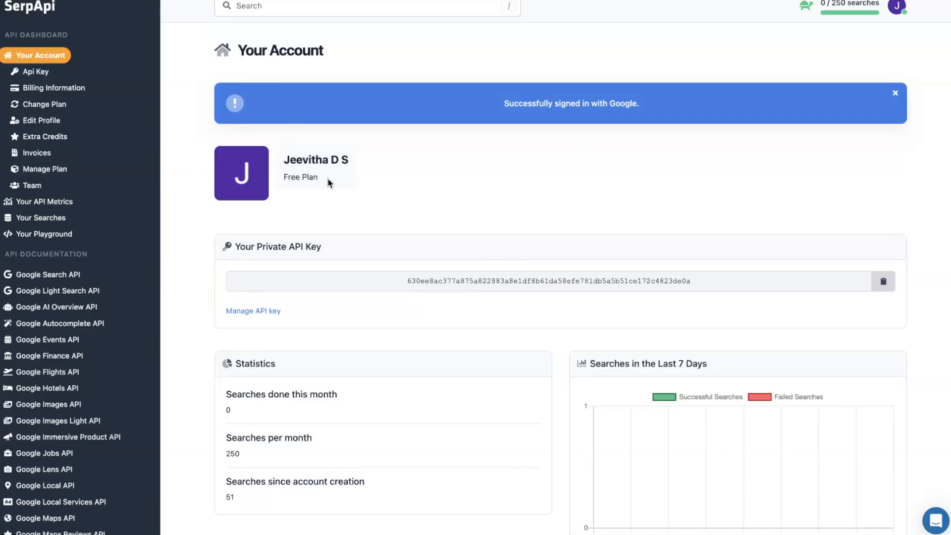
# Copy the private API key from the SerpApi account page and open the Google Jobs API documentation
pyautogui.click(880, 282)
pyautogui.scroll(-3, 83, 327)
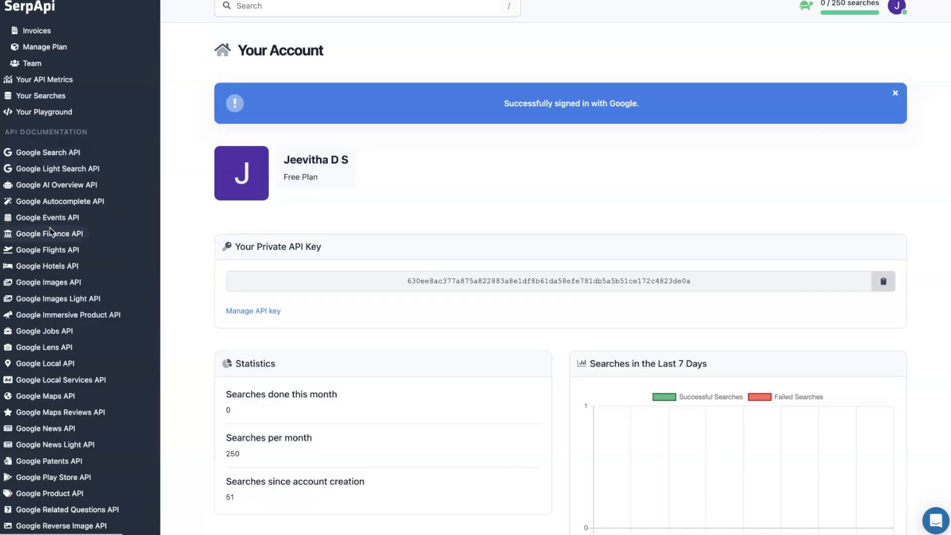
pyautogui.scroll(-1, 52, 361)
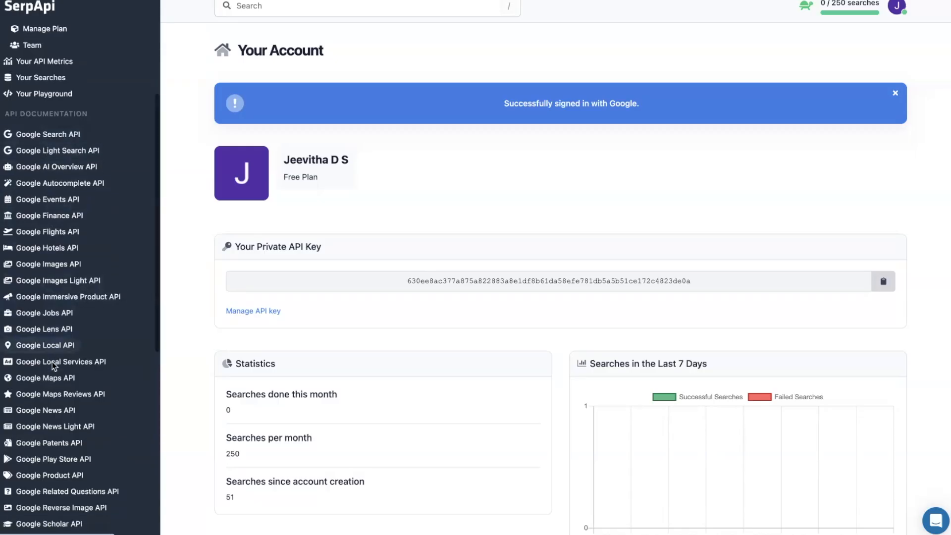
pyautogui.click(47, 318)
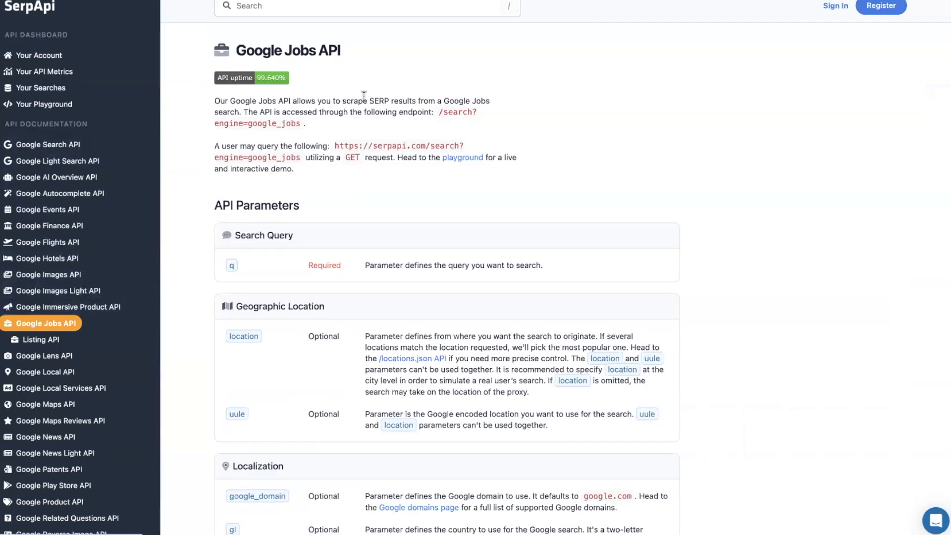
# Examine the Google Jobs API parameters, the JSON and HTML results sections, and the barista new york example
pyautogui.scroll(-9, 365, 256)
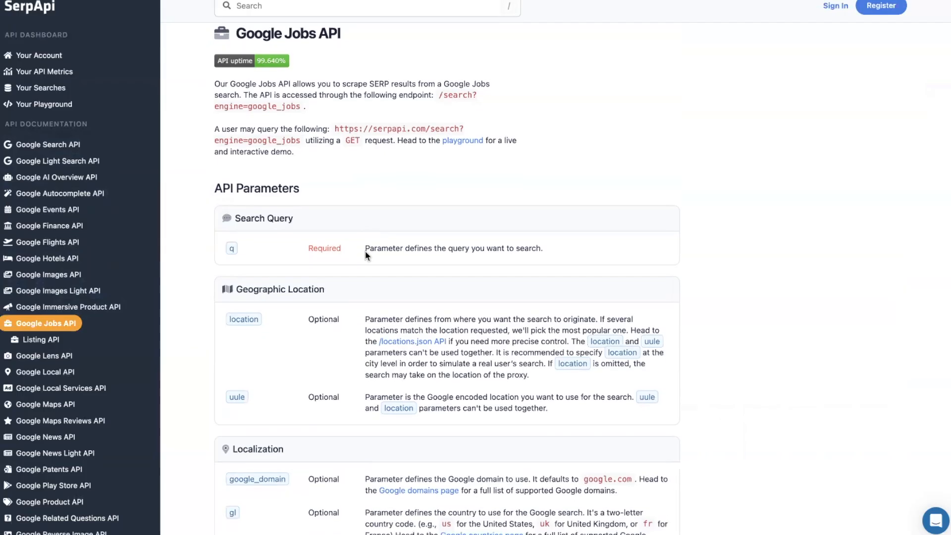
pyautogui.scroll(-6, 365, 250)
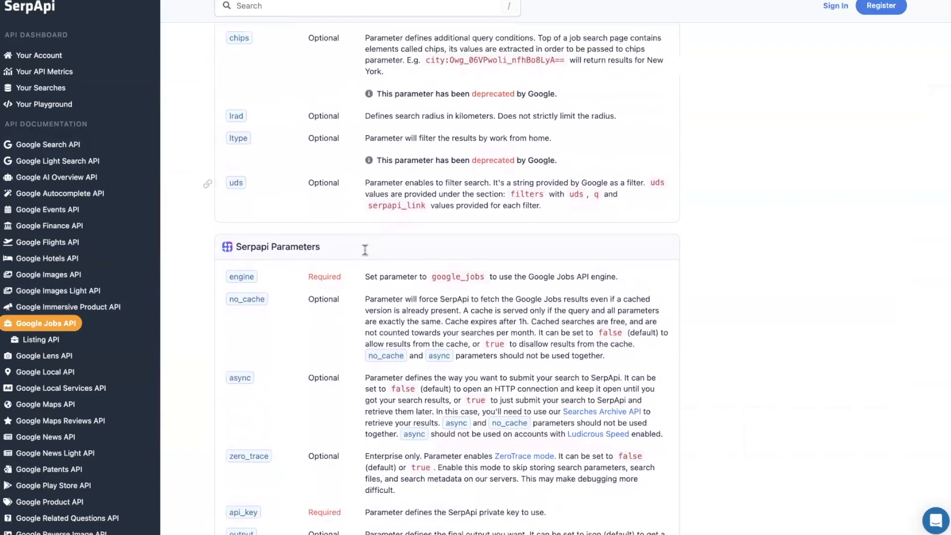
pyautogui.scroll(-3, 365, 248)
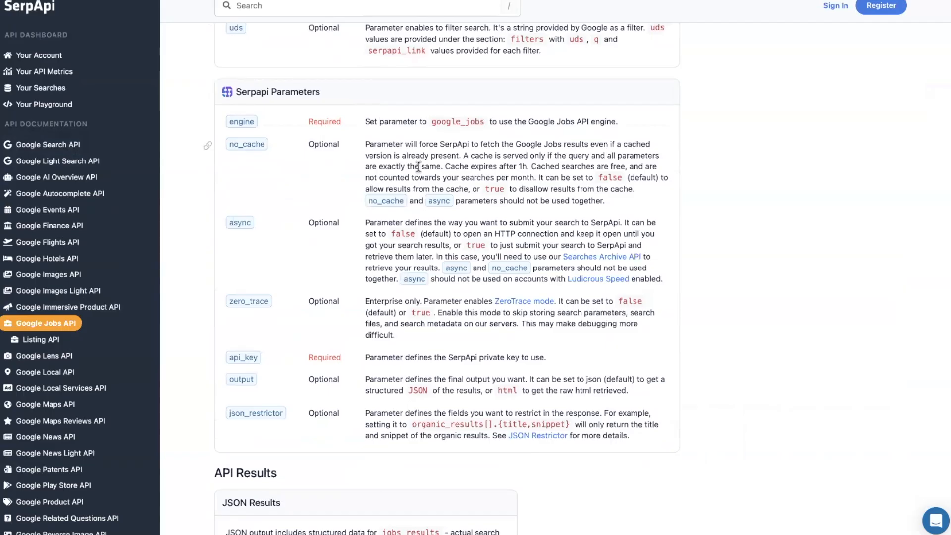
pyautogui.scroll(-12, 418, 167)
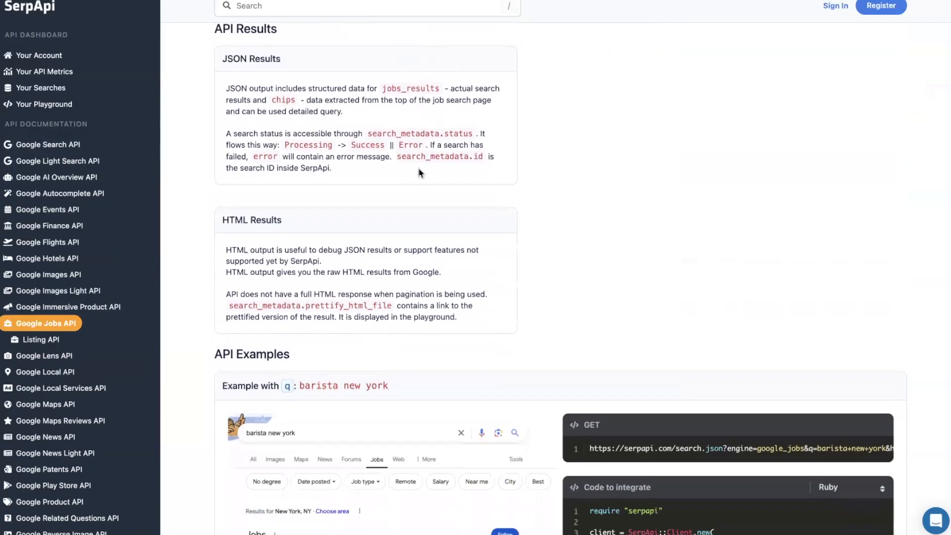
pyautogui.scroll(-4, 418, 167)
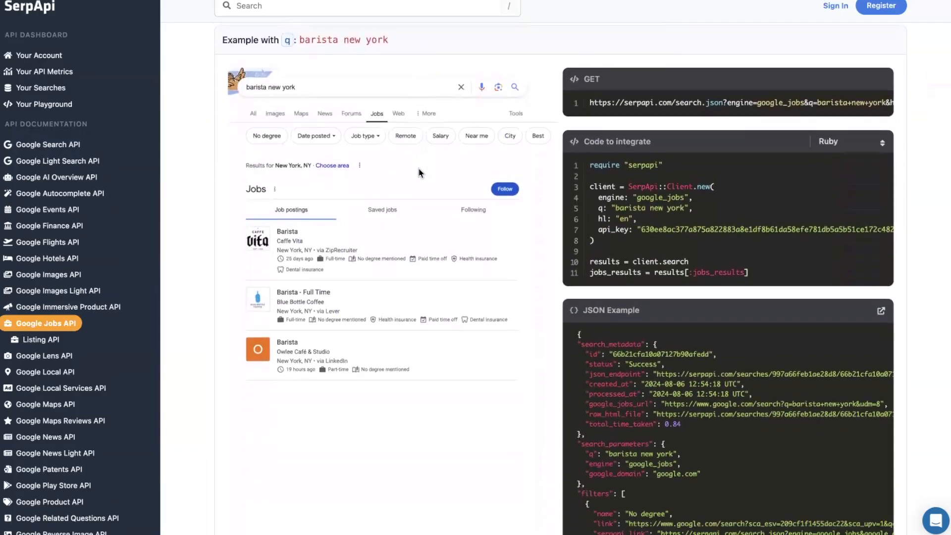
pyautogui.scroll(20, 418, 168)
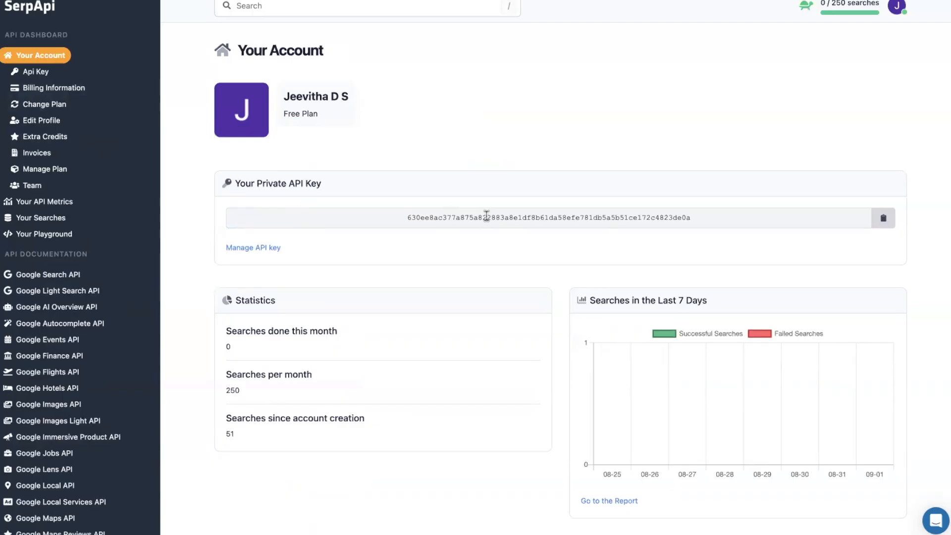
# Copy the private API key shown on the SerpApi account page
pyautogui.click(486, 216)
pyautogui.click(884, 218)
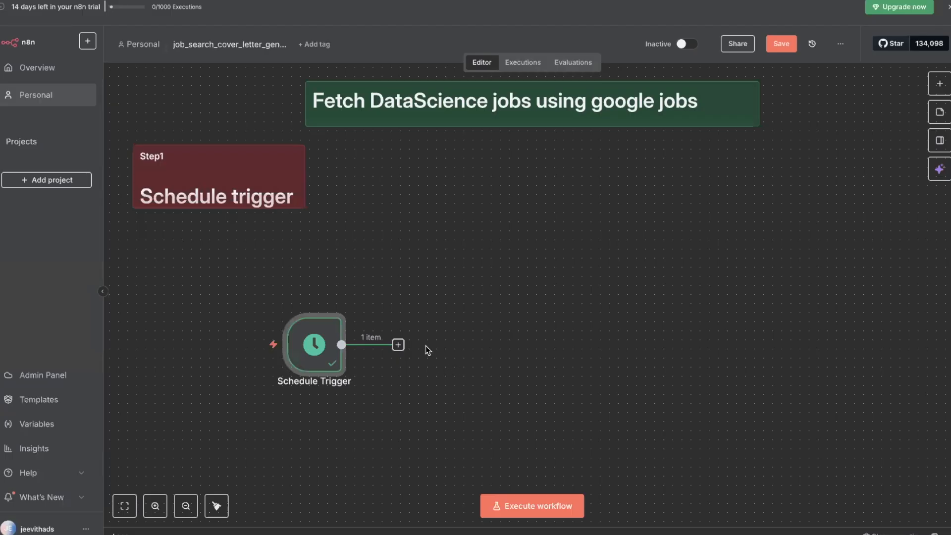
# Switch to the n8n workflow, search for serp as the node following the Schedule Trigger, and open the SerpApi Official node details
pyautogui.scroll(-1, 405, 259)
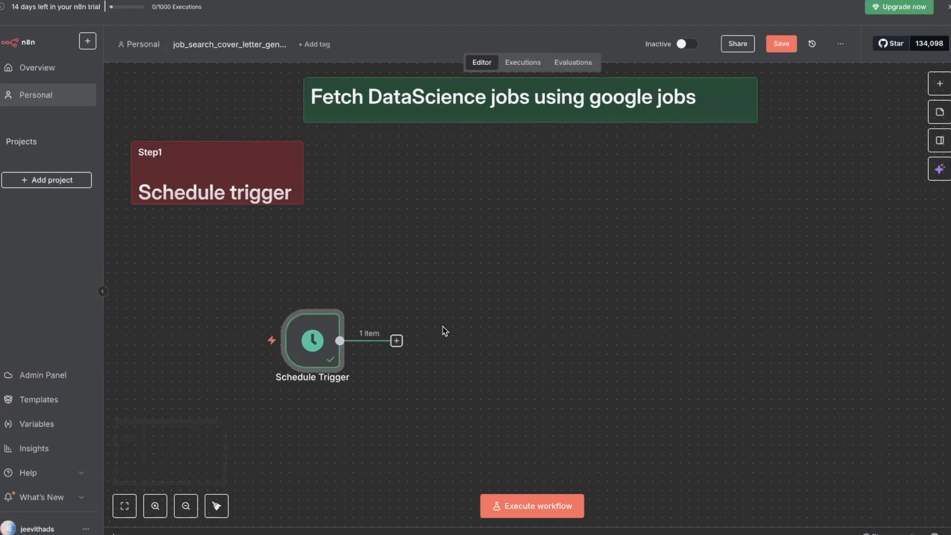
pyautogui.click(396, 341)
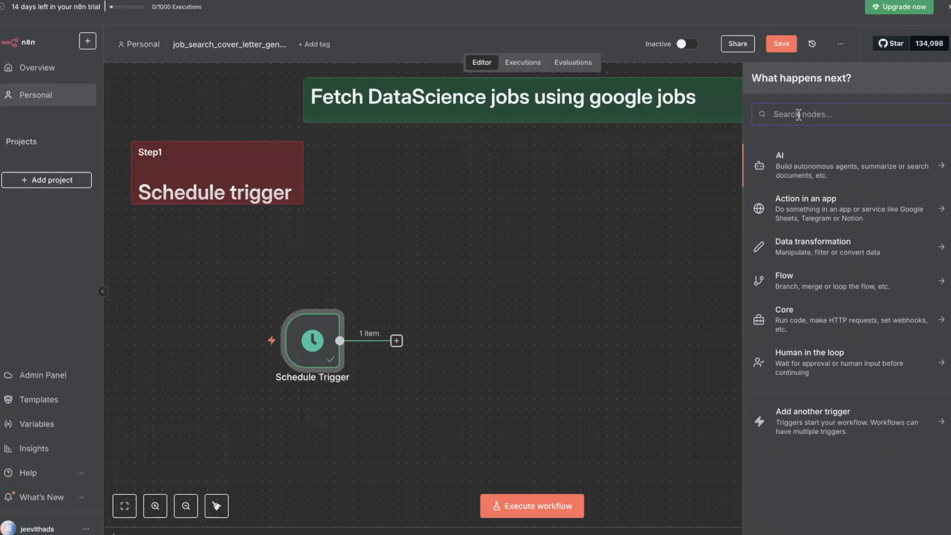
pyautogui.write('sep')
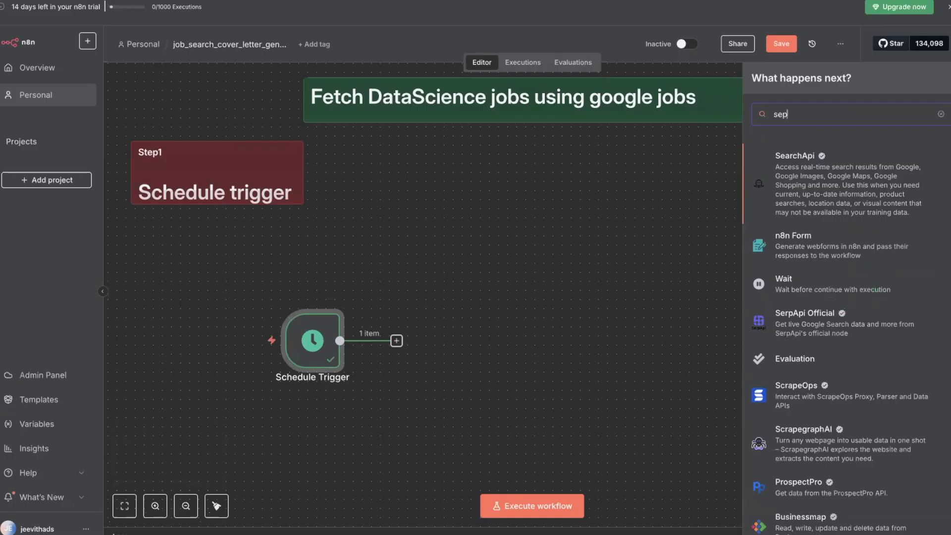
pyautogui.press('BackSpace')
pyautogui.write('r')
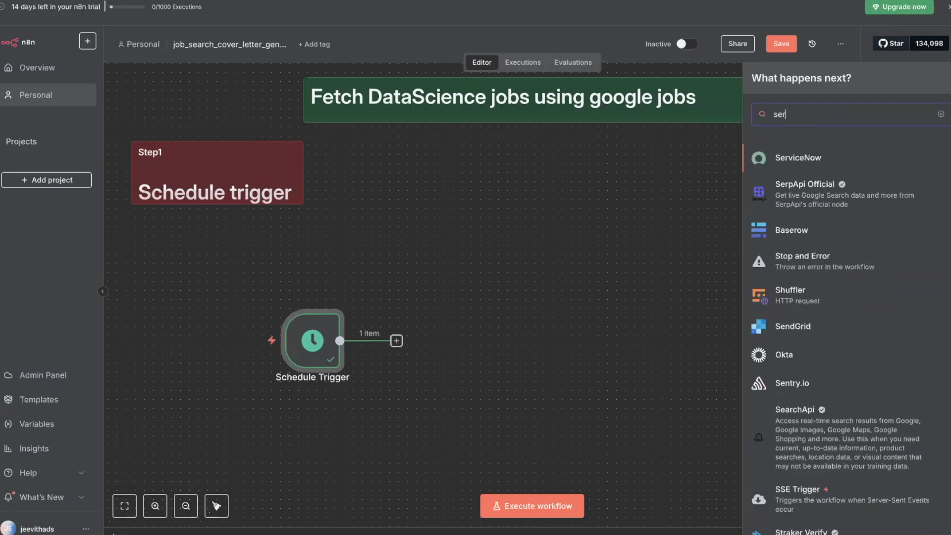
pyautogui.write('p')
pyautogui.click(808, 151)
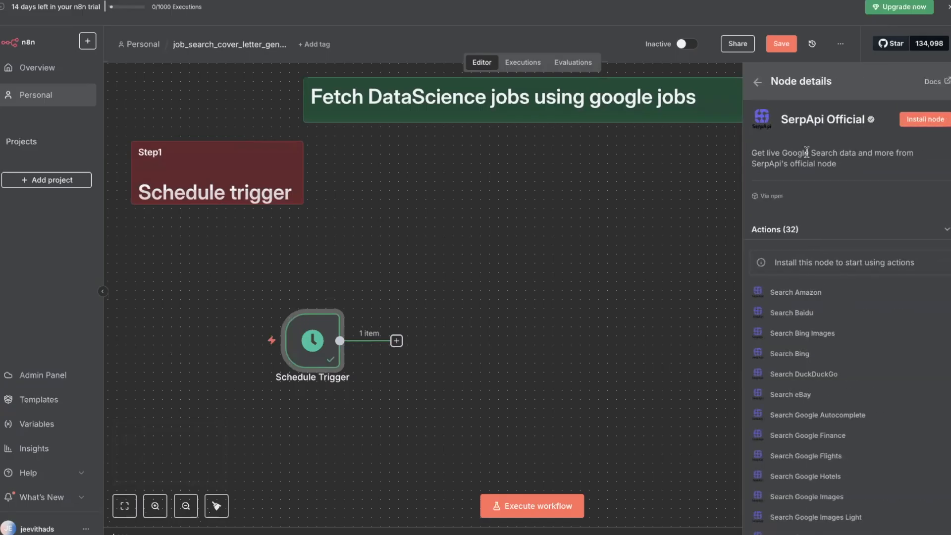
# Return to the node list, search for serp again, and install the SerpApi Official node
pyautogui.click(757, 83)
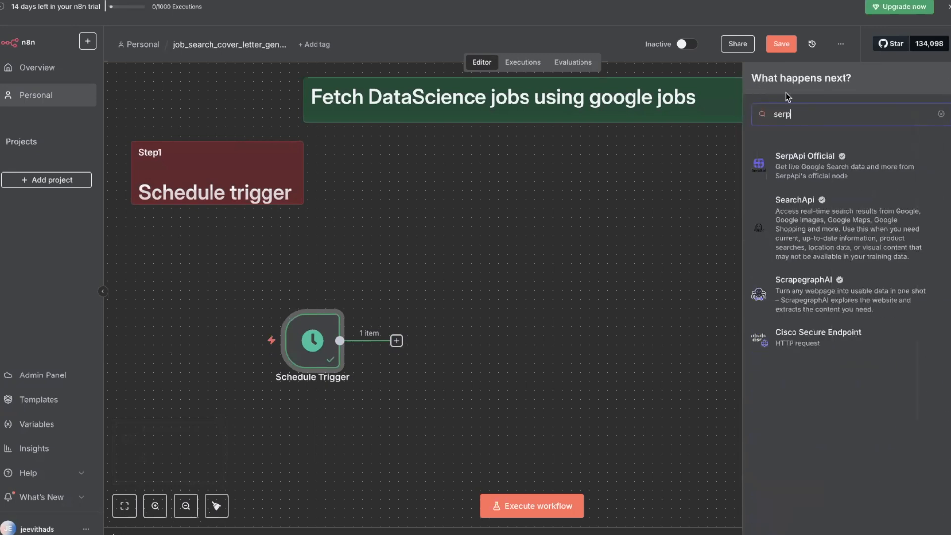
pyautogui.doubleClick(771, 121)
pyautogui.press('BackSpace')
pyautogui.write('serp')
pyautogui.click(794, 160)
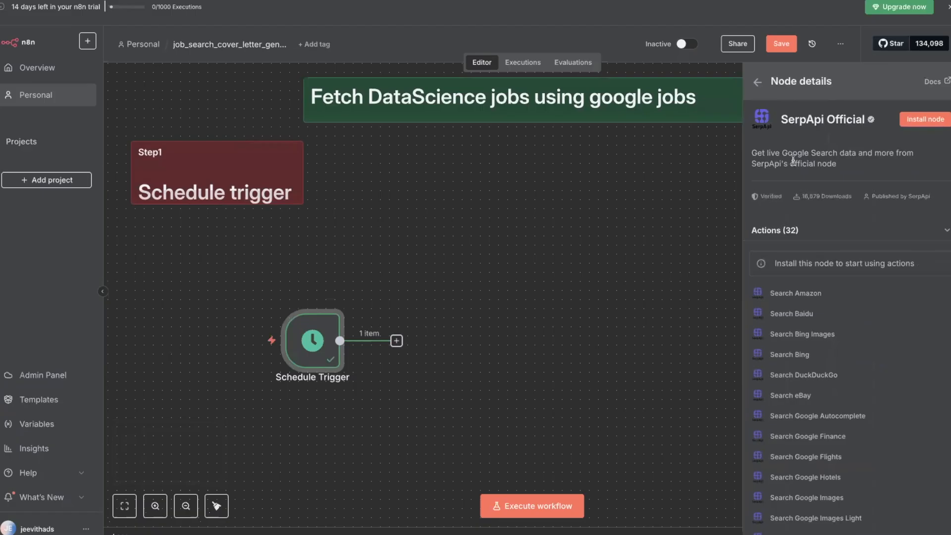
pyautogui.click(924, 123)
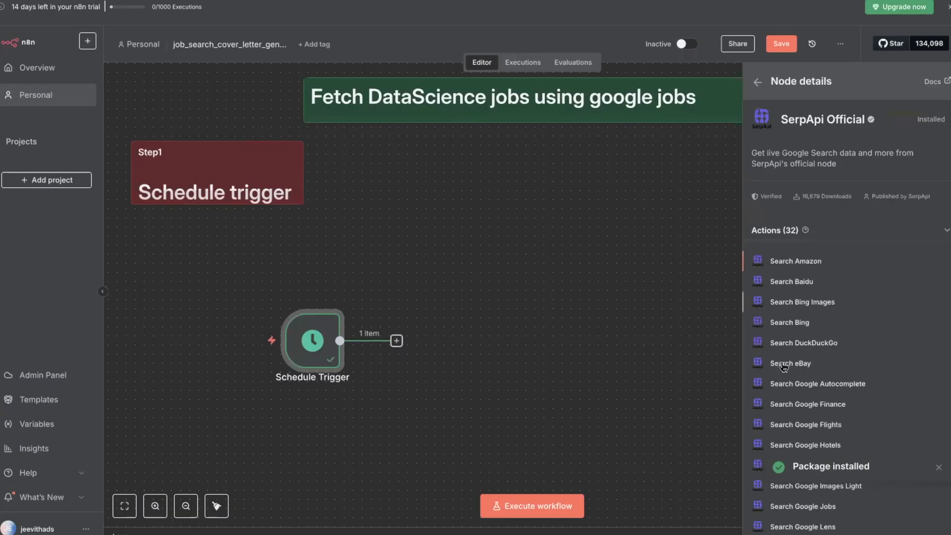
# Add the SerpApi Search Google Jobs action after the Schedule Trigger and return to the canvas
pyautogui.scroll(-1, 780, 381)
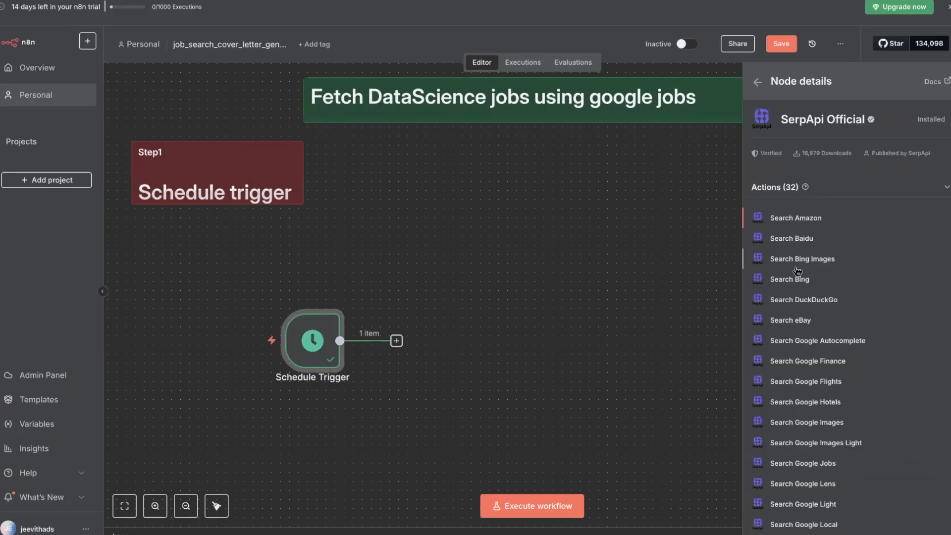
pyautogui.scroll(-1, 799, 272)
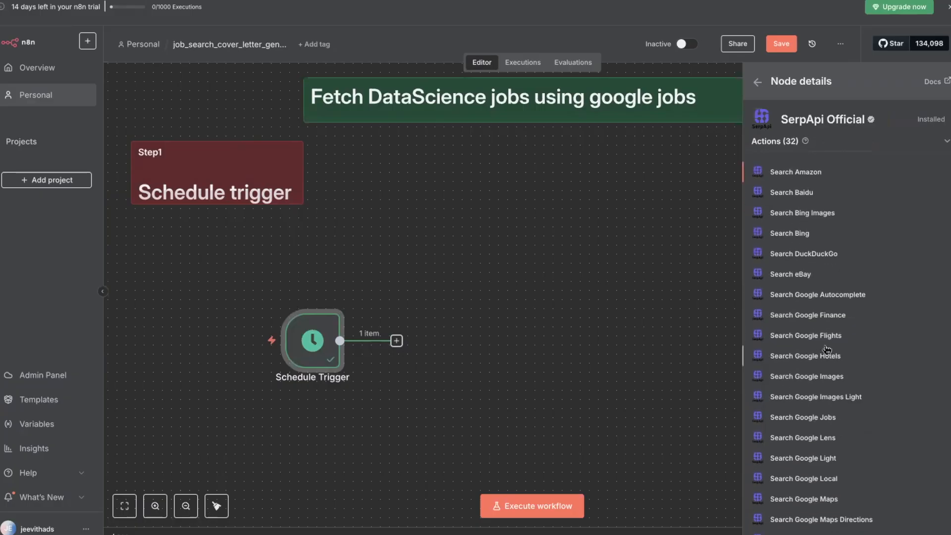
pyautogui.scroll(-2, 813, 378)
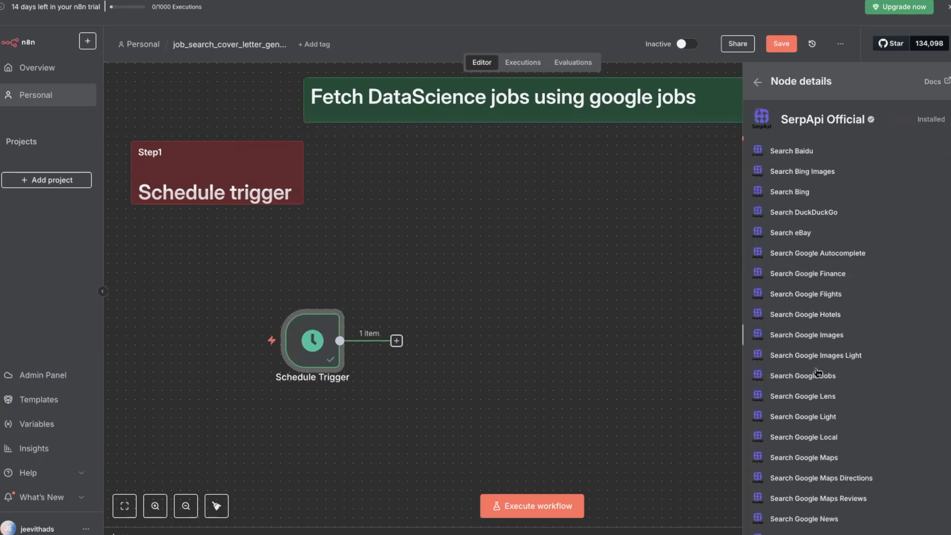
pyautogui.scroll(-1, 818, 372)
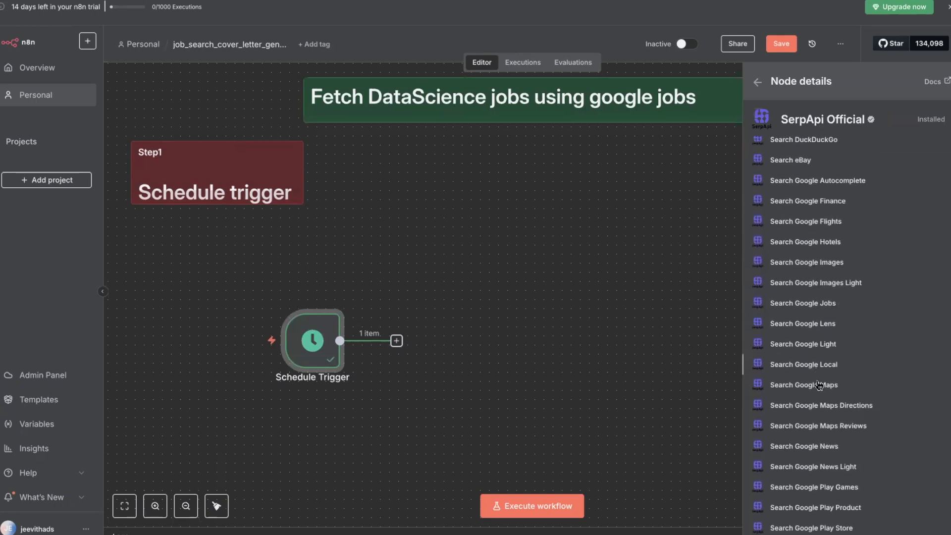
pyautogui.click(802, 304)
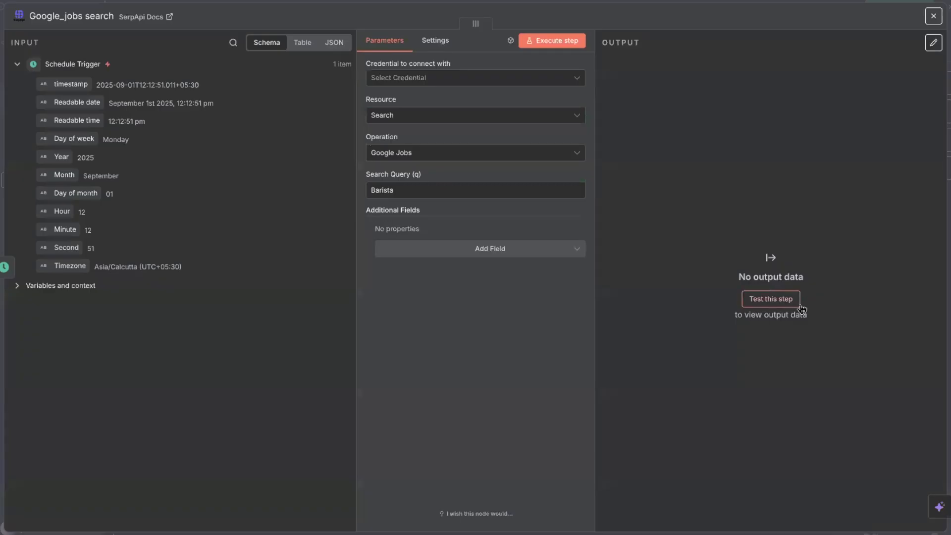
pyautogui.click(933, 15)
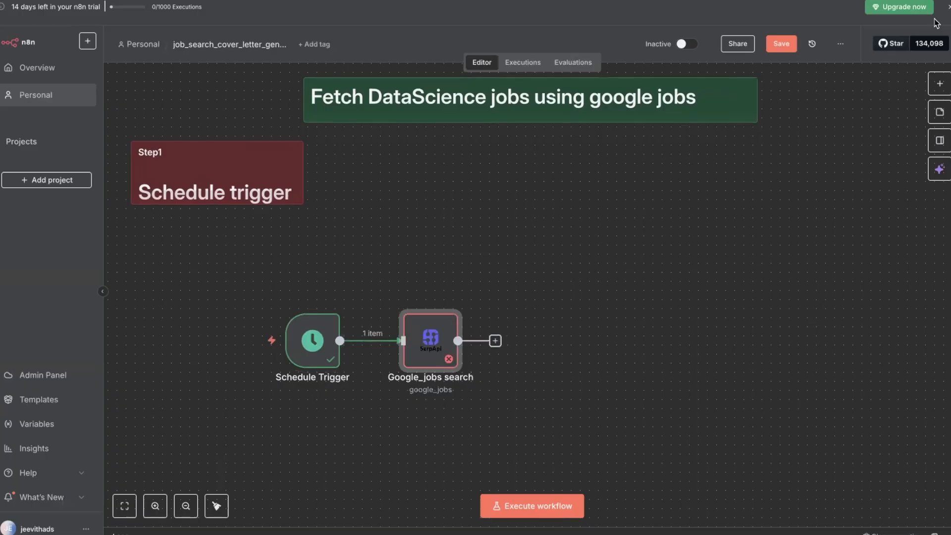
# Create and save a new SerpApi credential for the Google Jobs search node, pasting the copied API key
pyautogui.moveTo(329, 379)
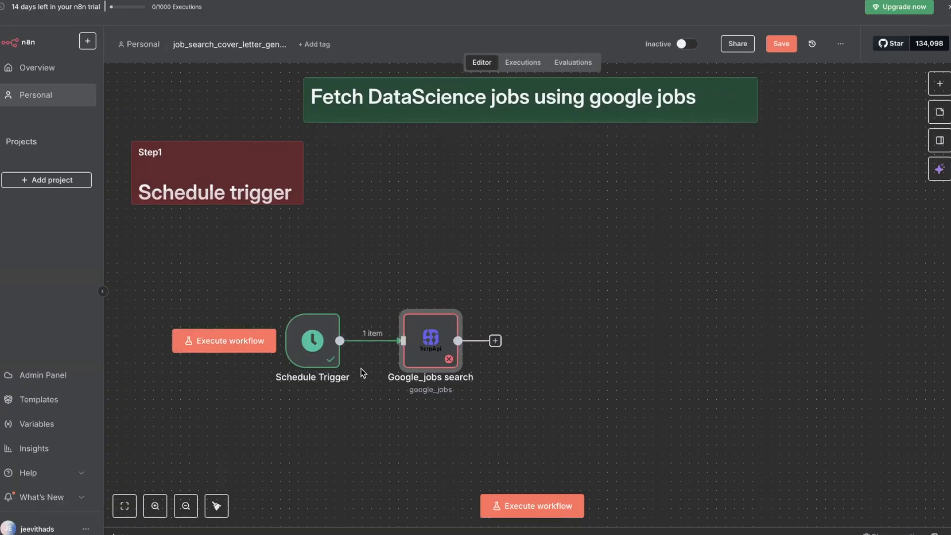
pyautogui.moveTo(438, 355)
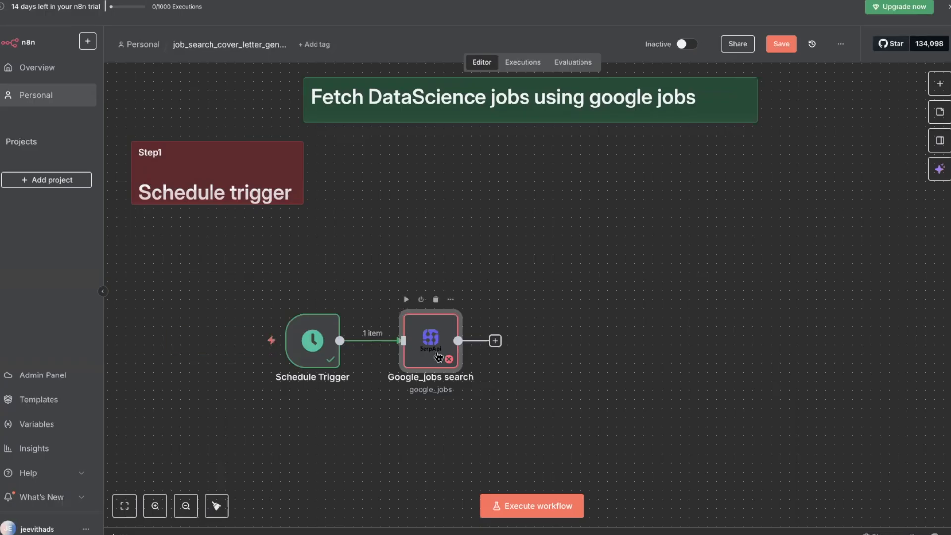
pyautogui.doubleClick(432, 340)
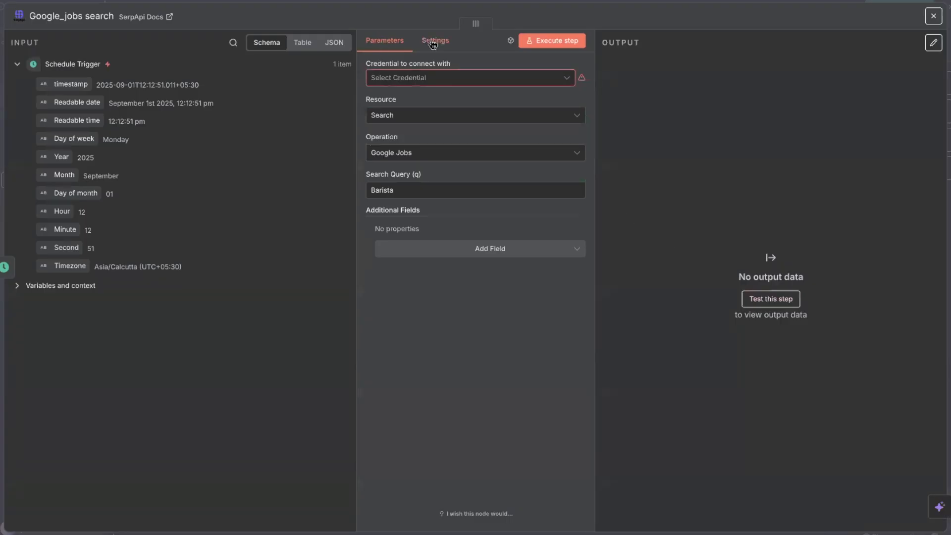
pyautogui.click(417, 79)
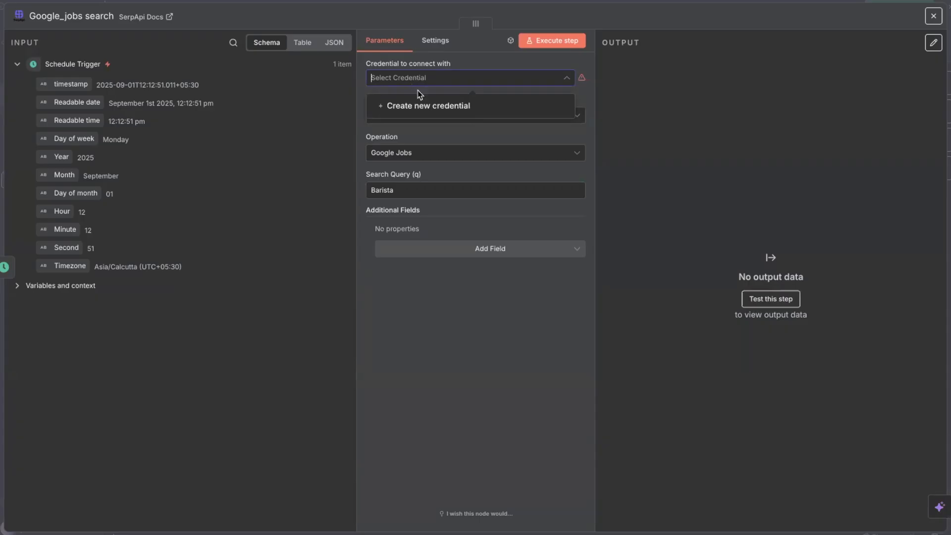
pyautogui.click(407, 85)
pyautogui.click(407, 87)
pyautogui.click(412, 106)
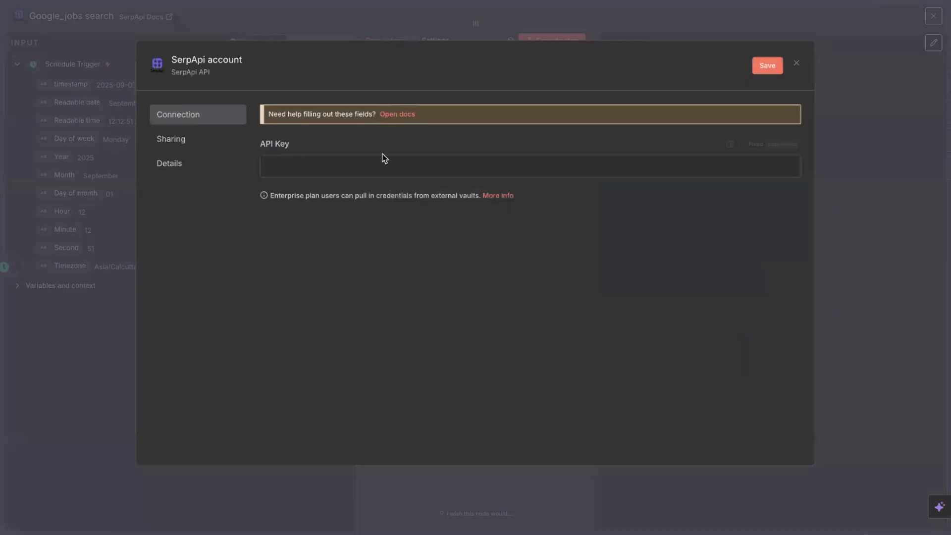
pyautogui.click(359, 171)
pyautogui.hotkey('ctrl', 'v')
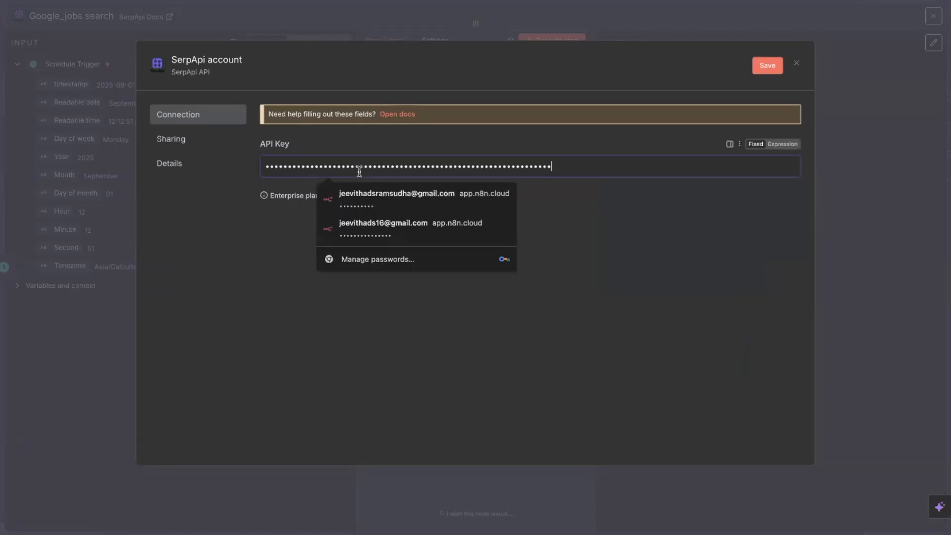
pyautogui.click(767, 66)
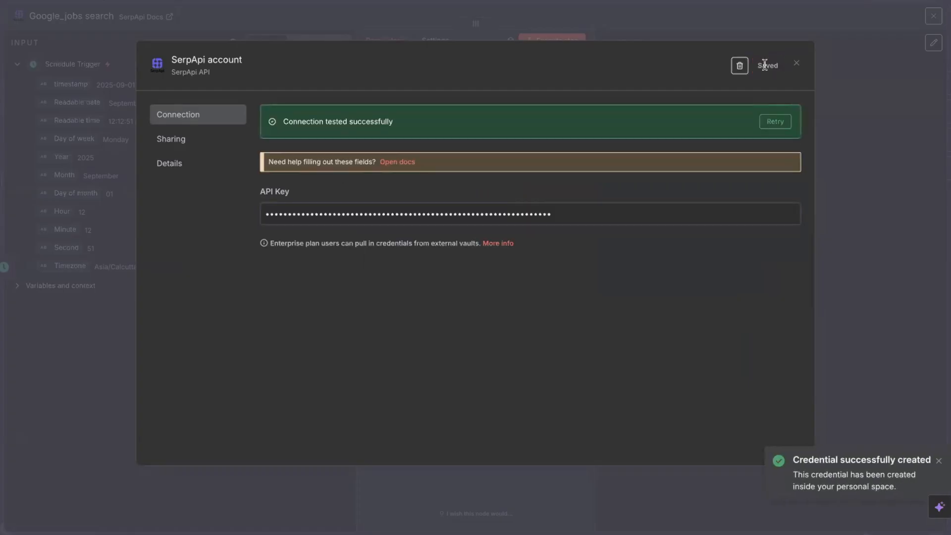
pyautogui.click(875, 146)
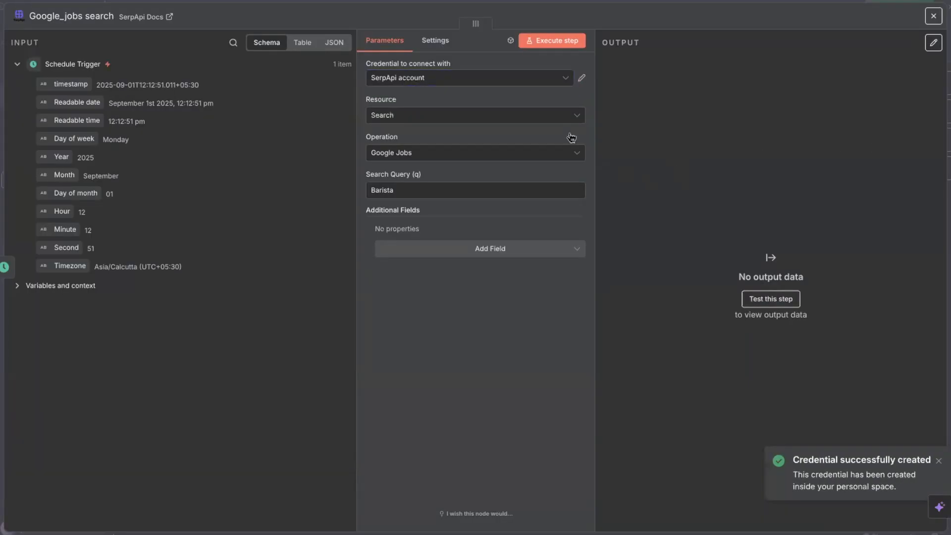
pyautogui.click(465, 82)
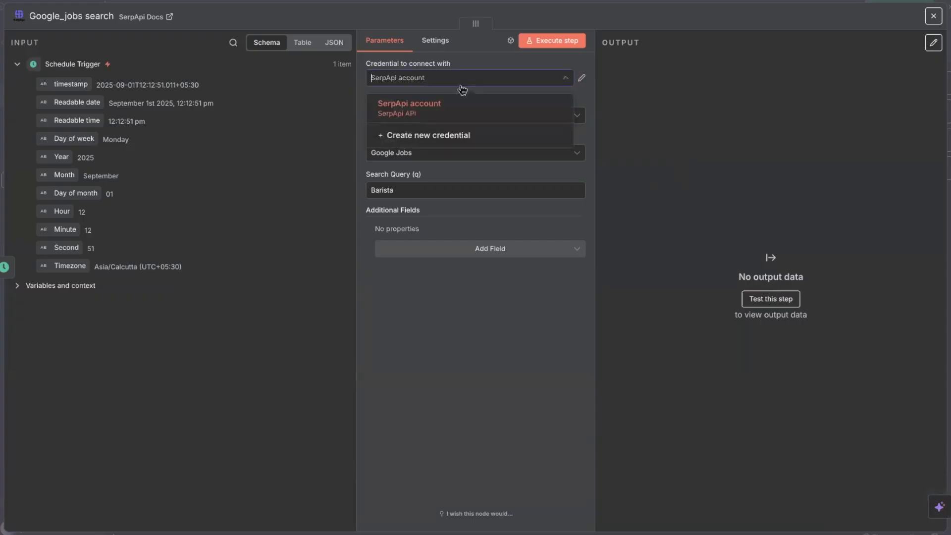
pyautogui.click(432, 141)
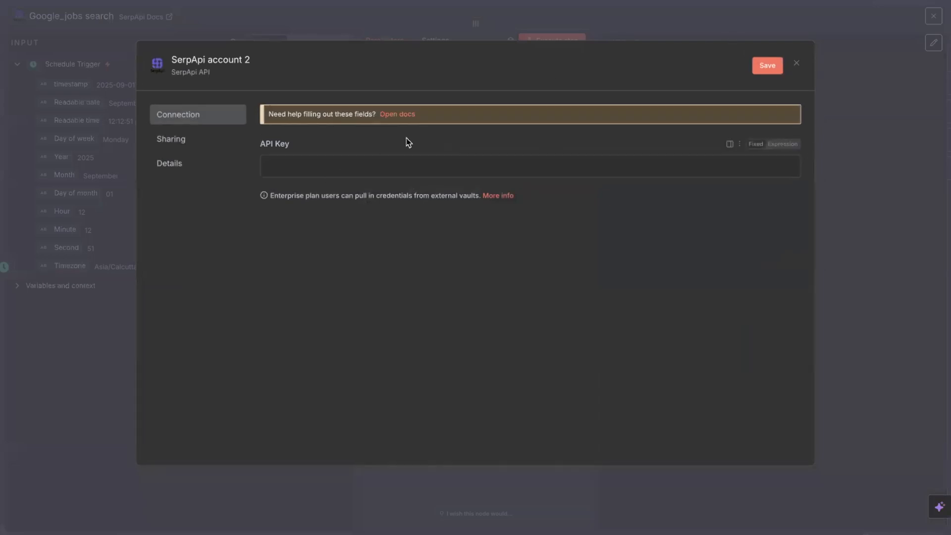
pyautogui.click(796, 66)
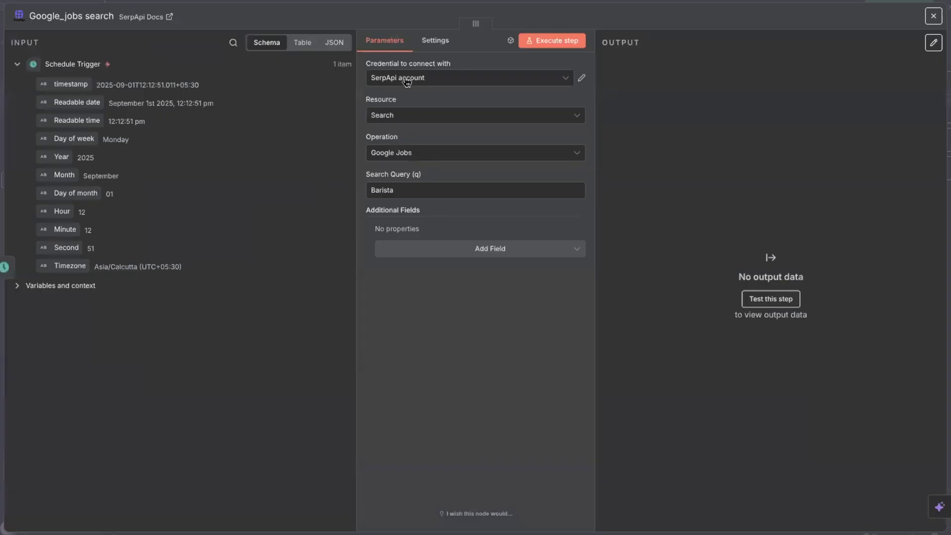
# Examine the available Resource and Operation options of the Google Jobs search node
pyautogui.click(395, 119)
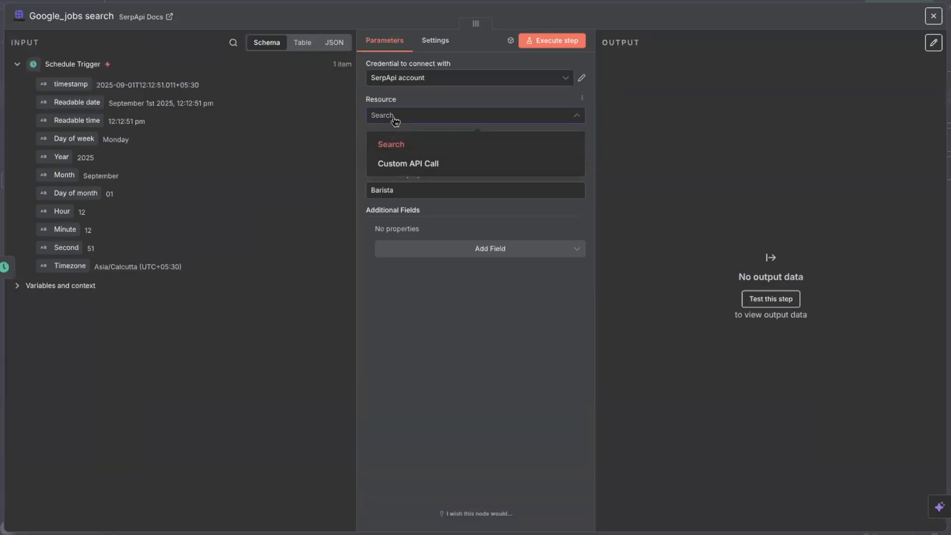
pyautogui.click(395, 119)
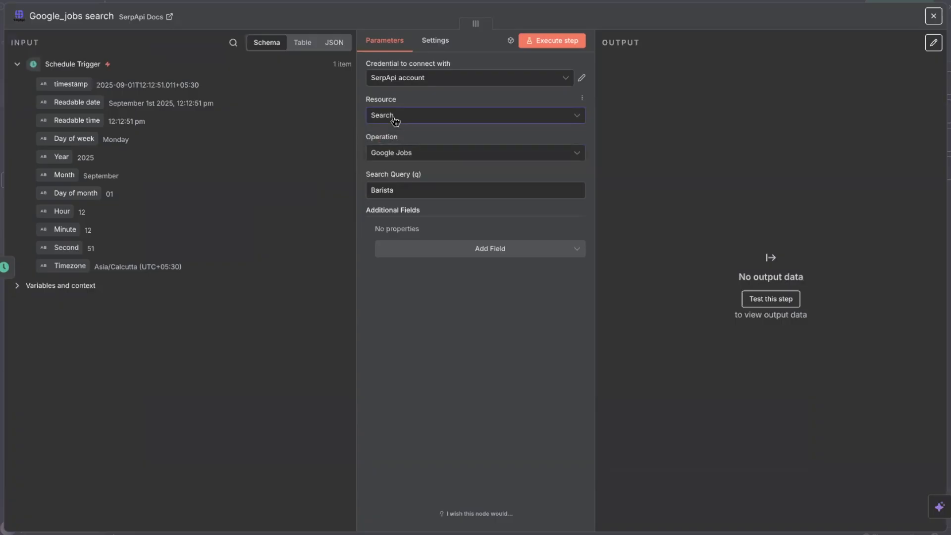
pyautogui.click(397, 156)
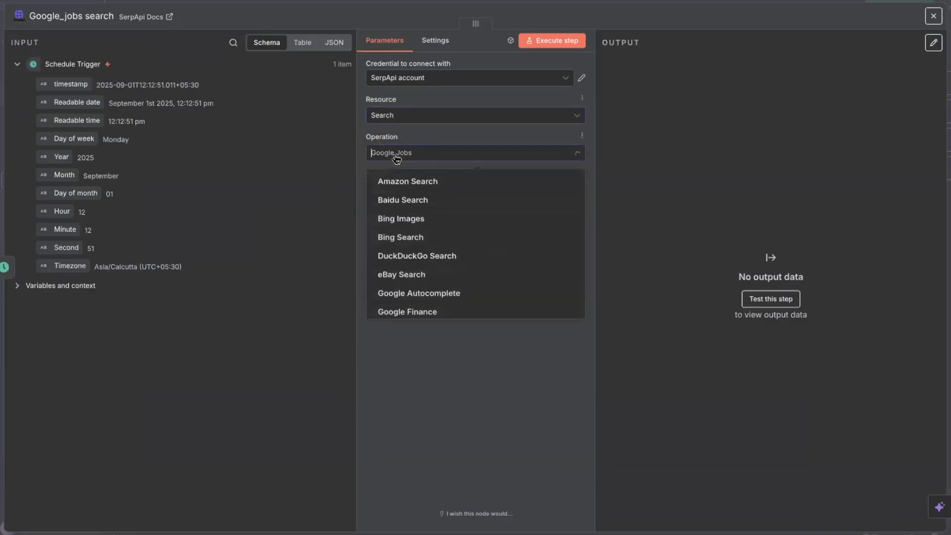
pyautogui.scroll(-5, 395, 258)
pyautogui.scroll(7, 403, 260)
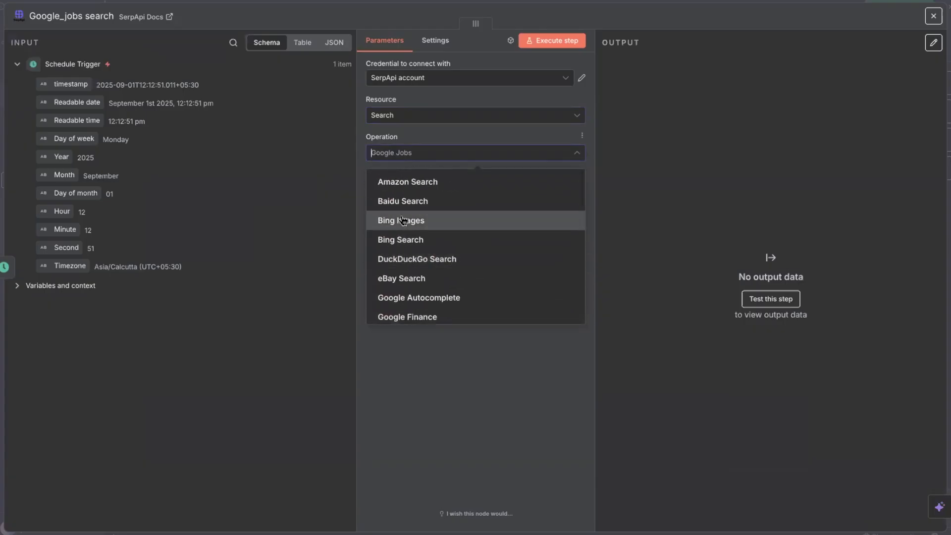
pyautogui.scroll(-2, 402, 260)
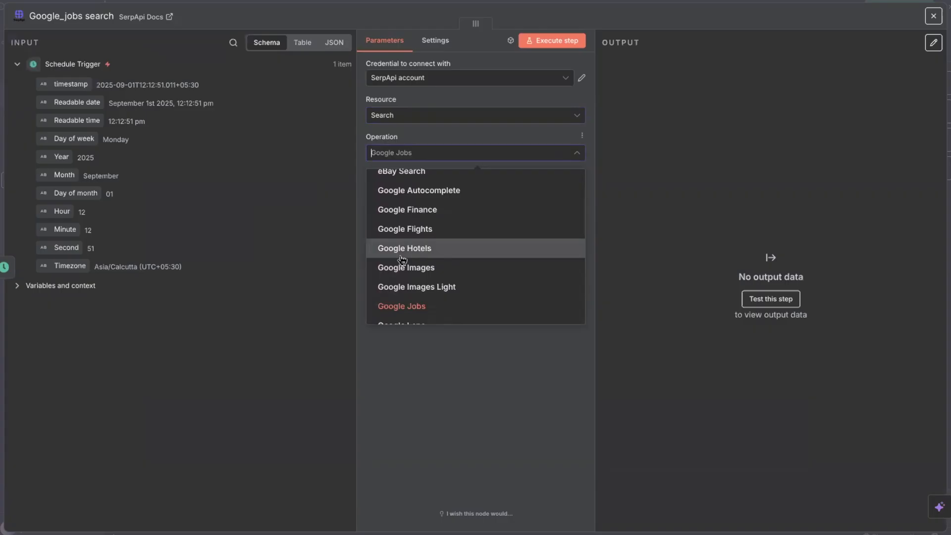
pyautogui.scroll(-1, 402, 261)
pyautogui.click(394, 153)
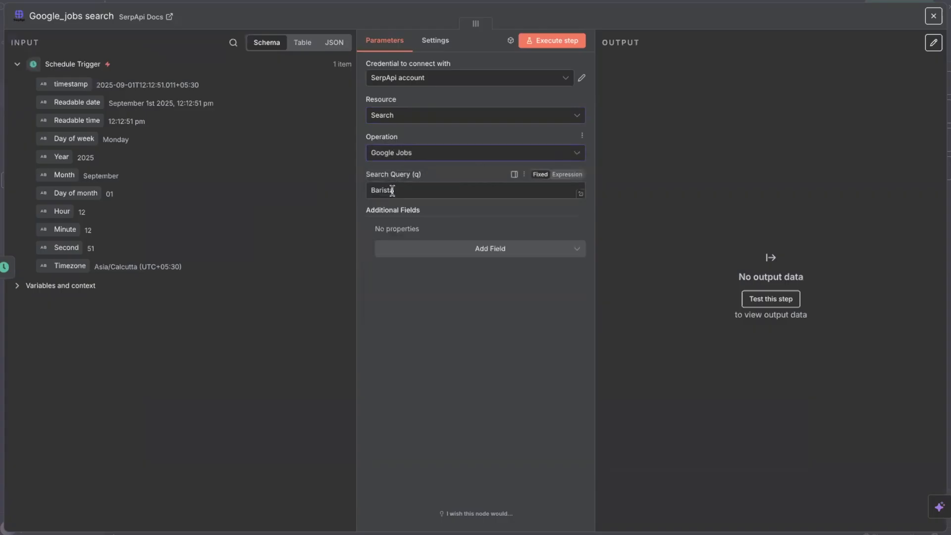
# Set the search query of the Google Jobs node to "Data Science jobs"
pyautogui.click(409, 191)
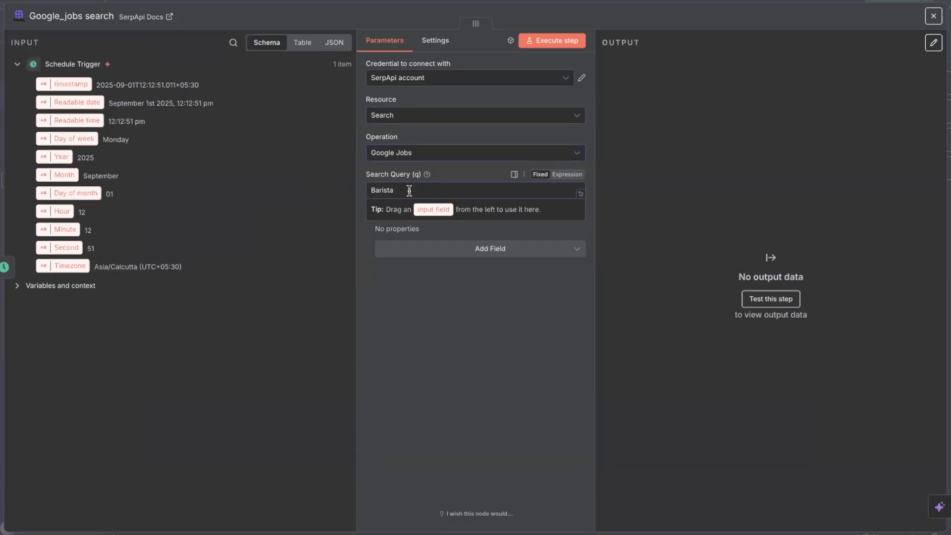
pyautogui.moveTo(410, 190); pyautogui.dragTo(367, 192)
pyautogui.press('BackSpace')
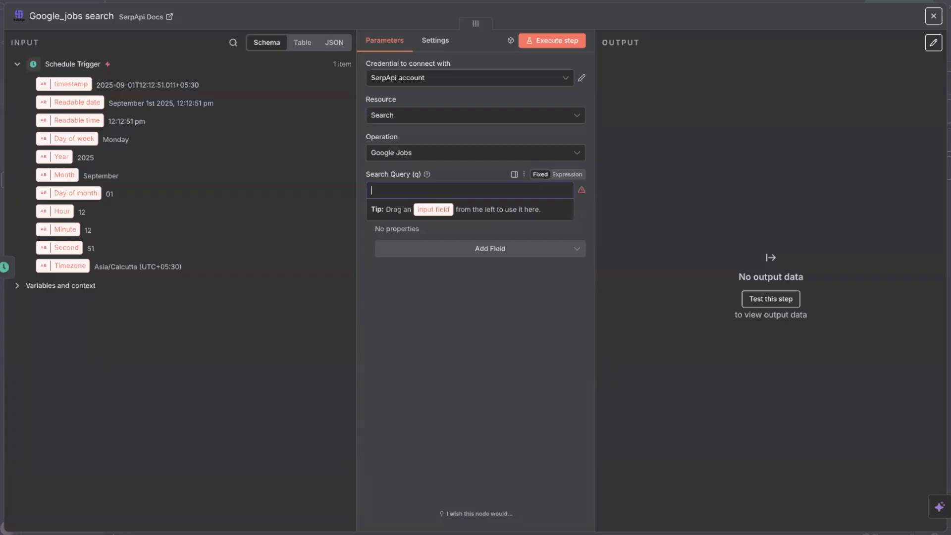
pyautogui.write('Data')
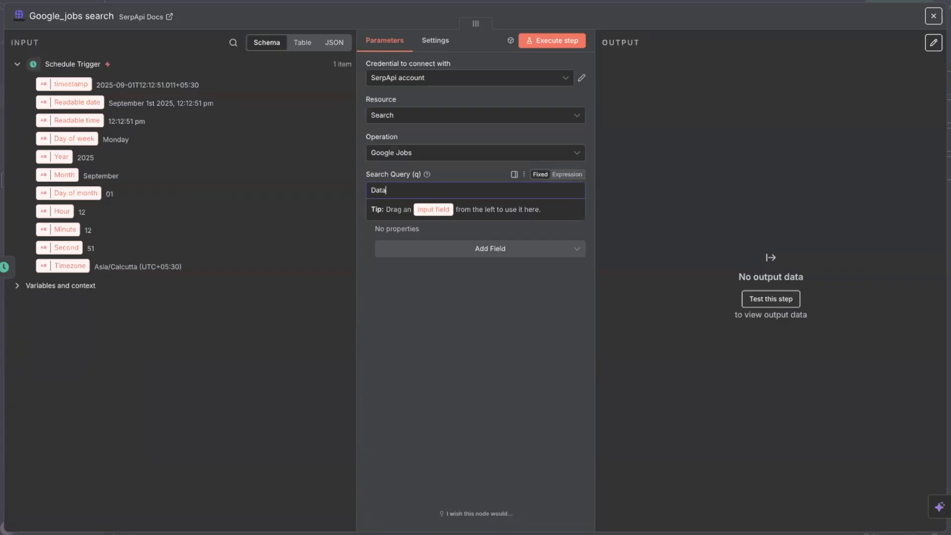
pyautogui.write(' Science jobs')
pyautogui.click(398, 298)
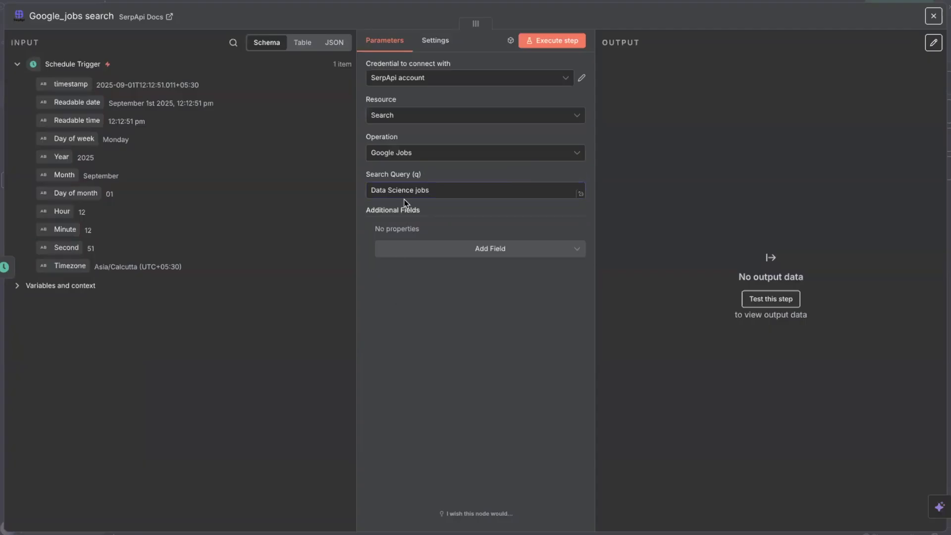
pyautogui.click(481, 250)
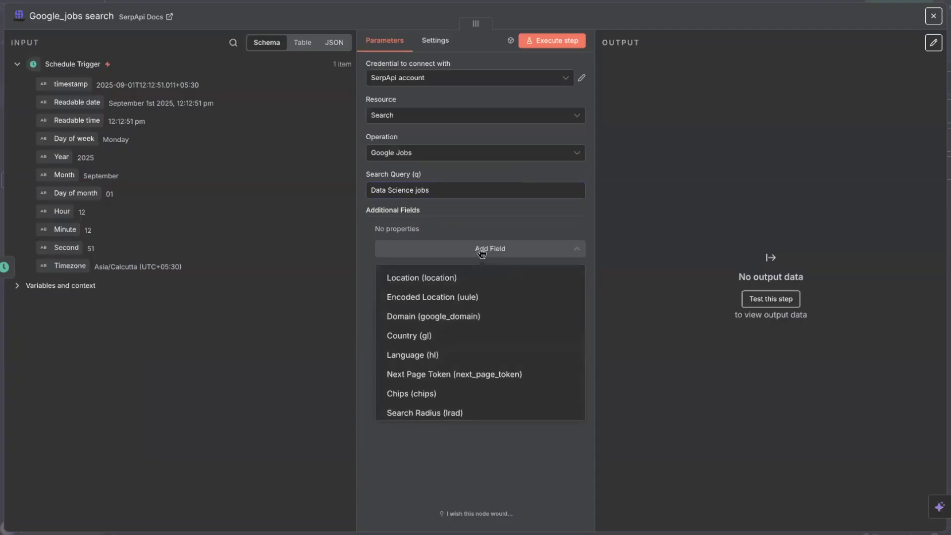
pyautogui.click(408, 281)
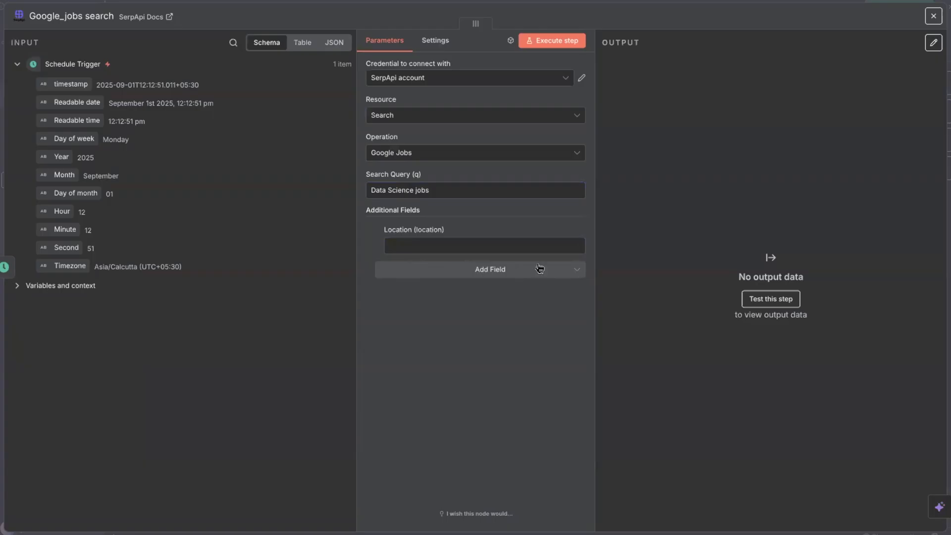
pyautogui.click(378, 233)
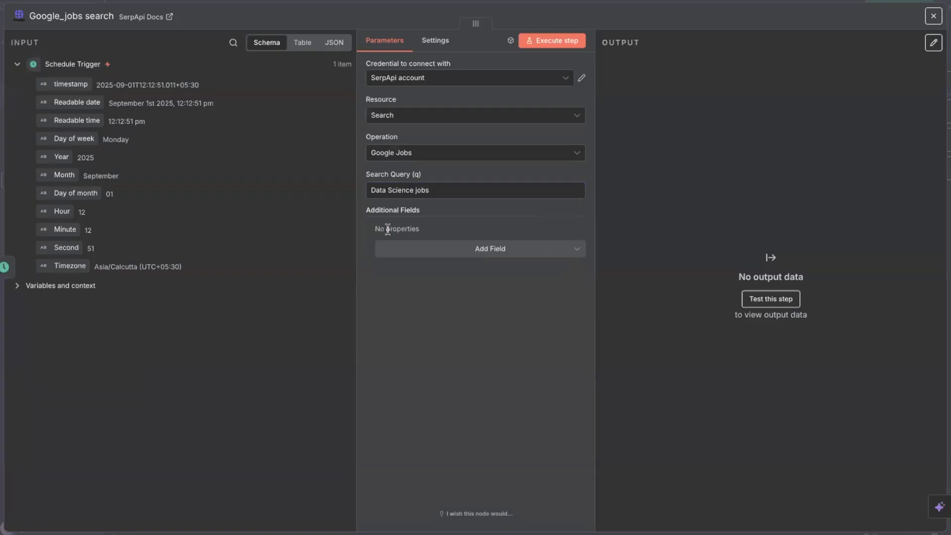
# Add the Location additional field to the Google Jobs search and set it to Bangalore
pyautogui.click(488, 249)
pyautogui.click(418, 282)
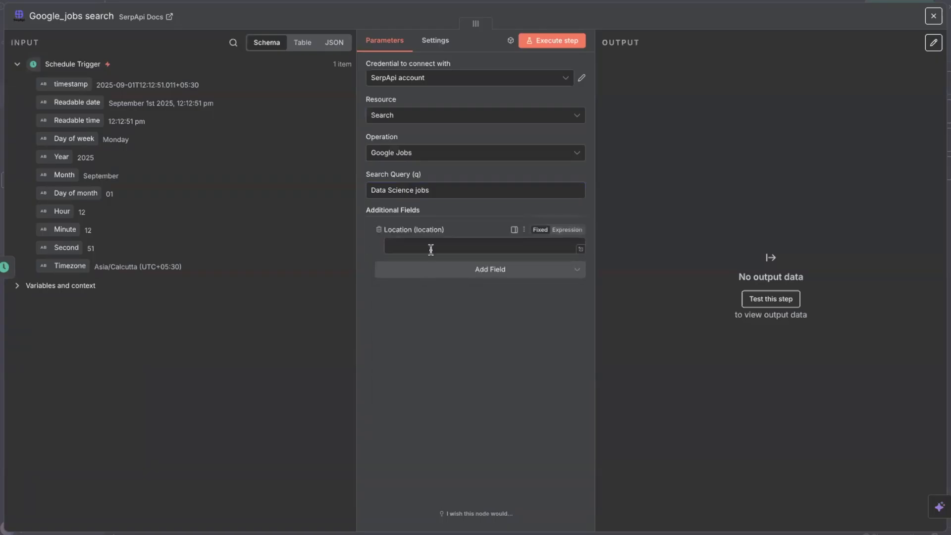
pyautogui.click(431, 248)
pyautogui.write('Banga')
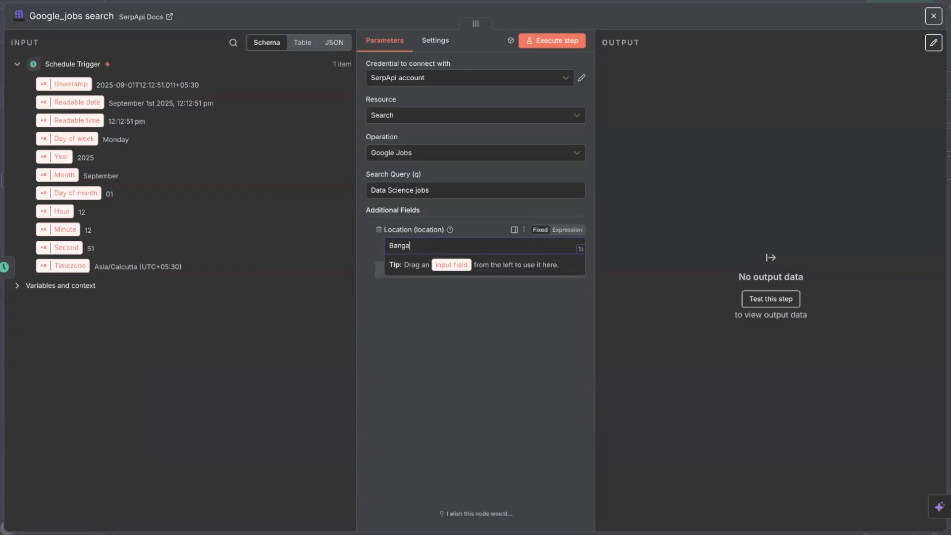
pyautogui.write('lore')
pyautogui.click(452, 312)
# Examine the remaining additional fields offered for the Google Jobs search
pyautogui.click(485, 276)
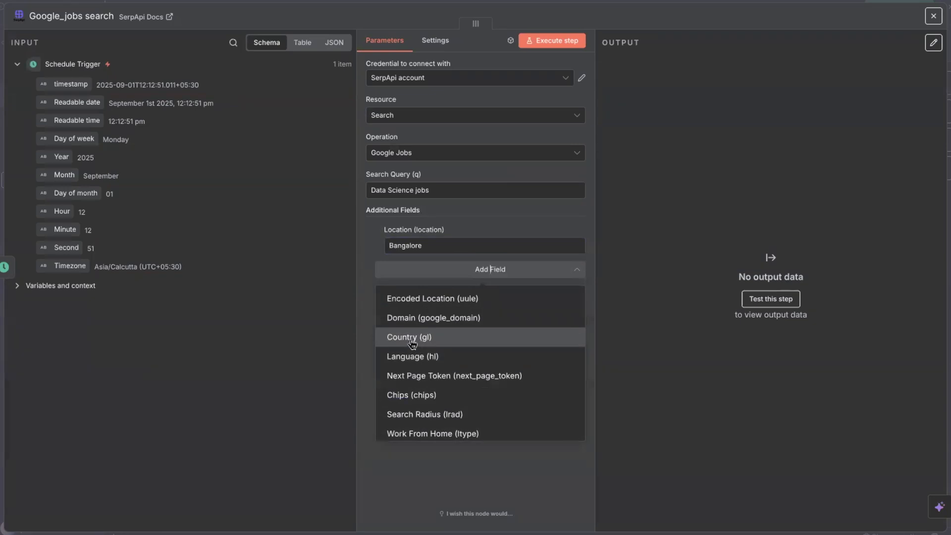
pyautogui.scroll(-1, 415, 365)
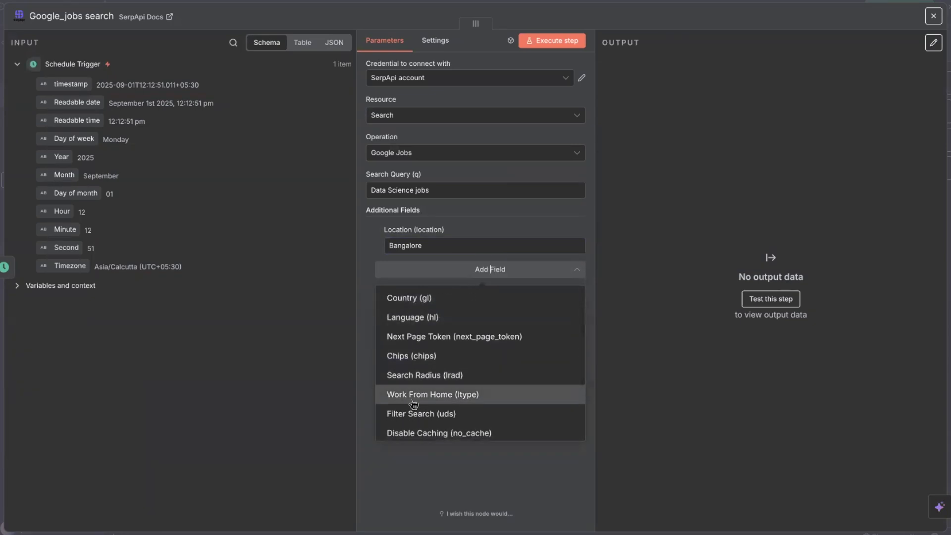
pyautogui.scroll(-2, 415, 404)
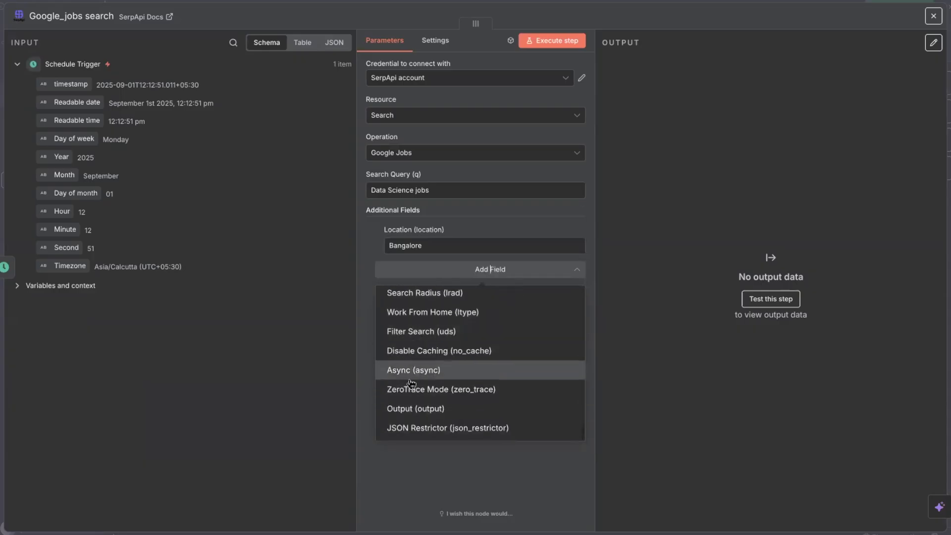
pyautogui.scroll(2, 414, 404)
pyautogui.scroll(2, 413, 341)
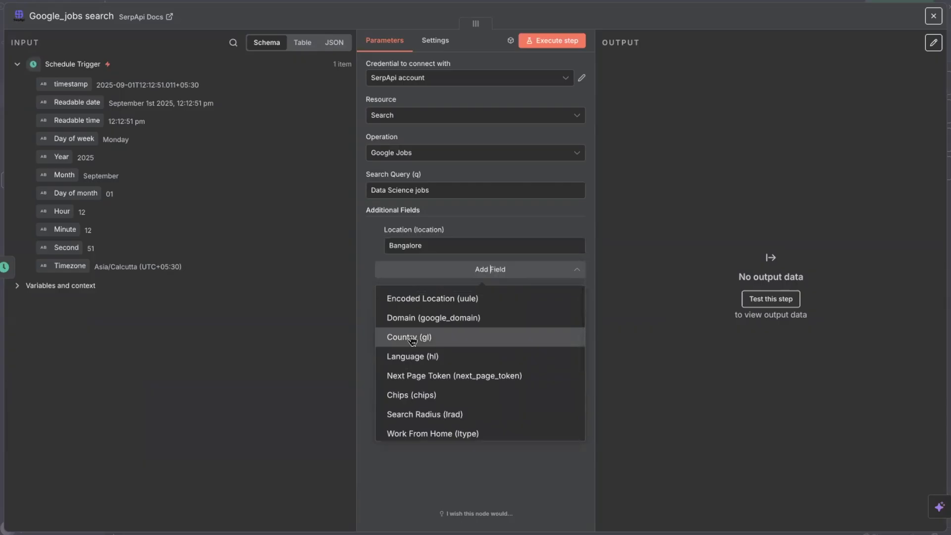
pyautogui.scroll(2, 398, 337)
# Change the search query to "Latest Data Science jobs" and execute the Google Jobs search node
pyautogui.click(440, 191)
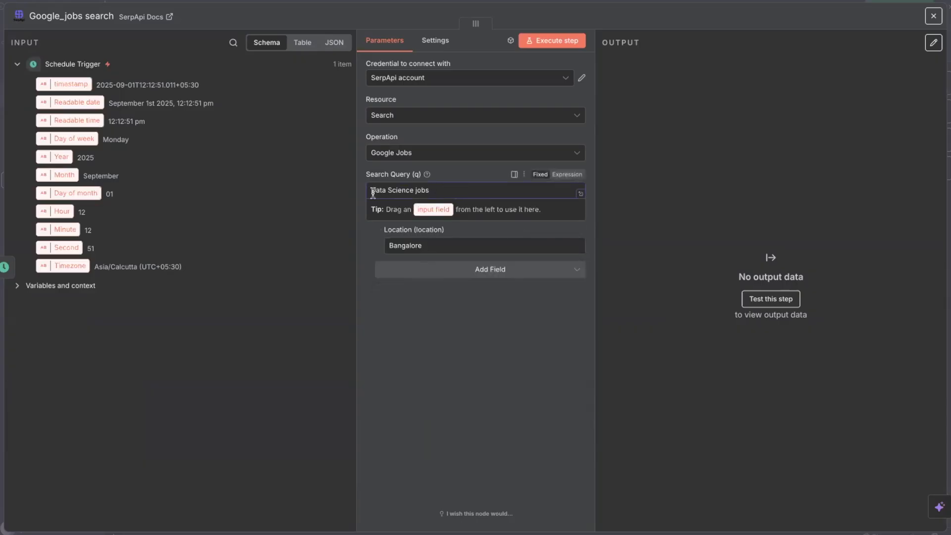
pyautogui.write('Latest')
pyautogui.click(441, 319)
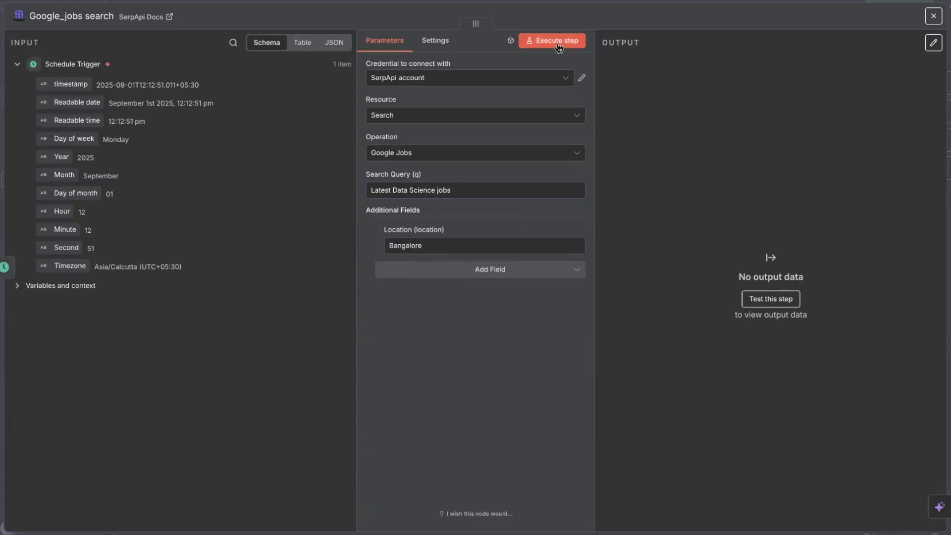
pyautogui.click(436, 49)
pyautogui.click(386, 42)
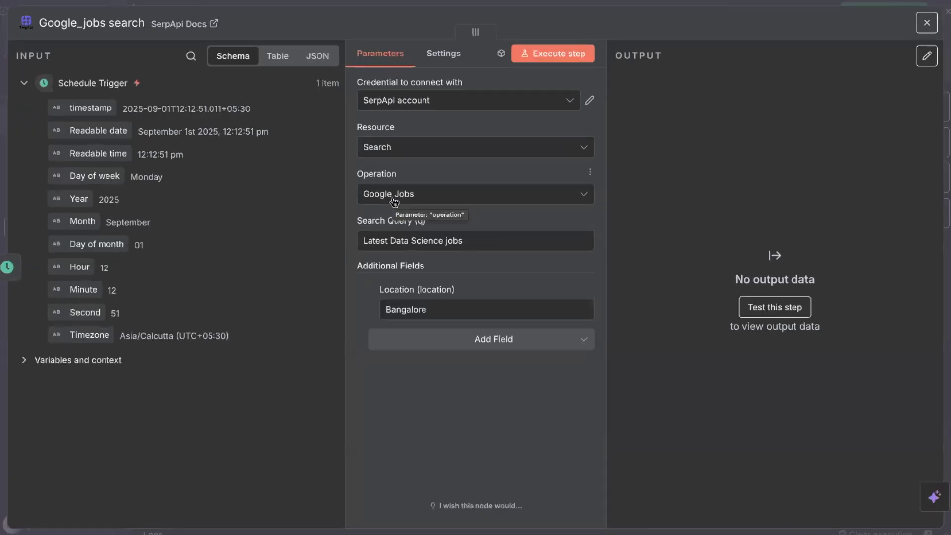
pyautogui.click(554, 57)
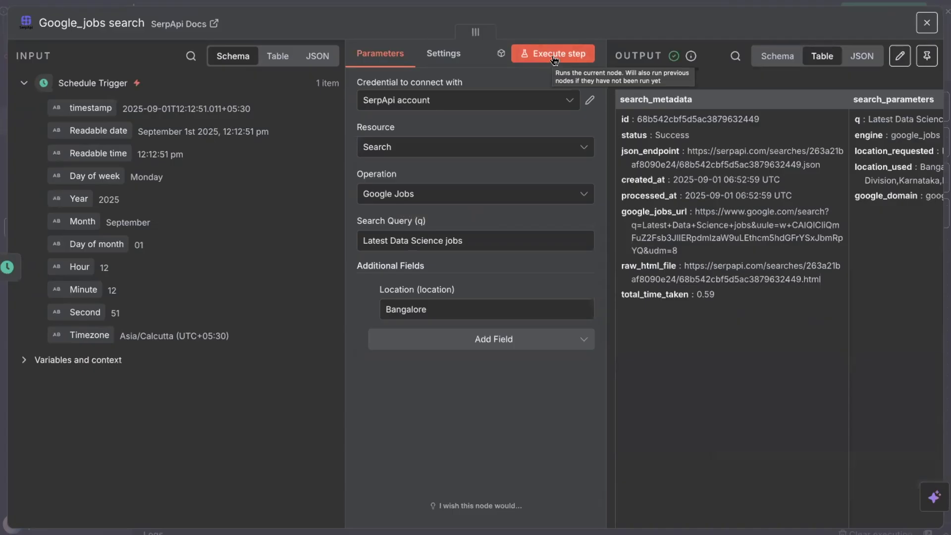
# Examine the Google Jobs search output as a schema, from the search metadata down through the date-posted filters
pyautogui.click(770, 58)
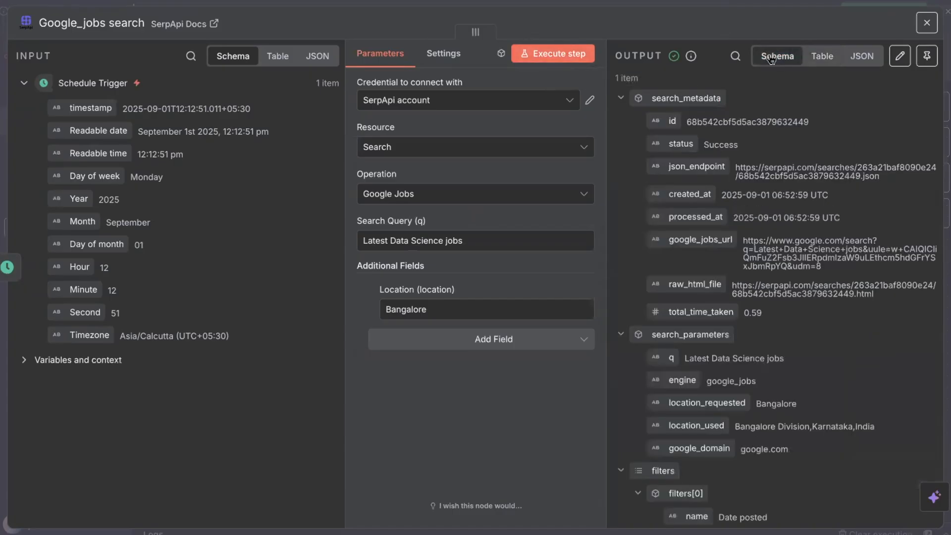
pyautogui.scroll(-3, 705, 206)
pyautogui.scroll(-4, 706, 206)
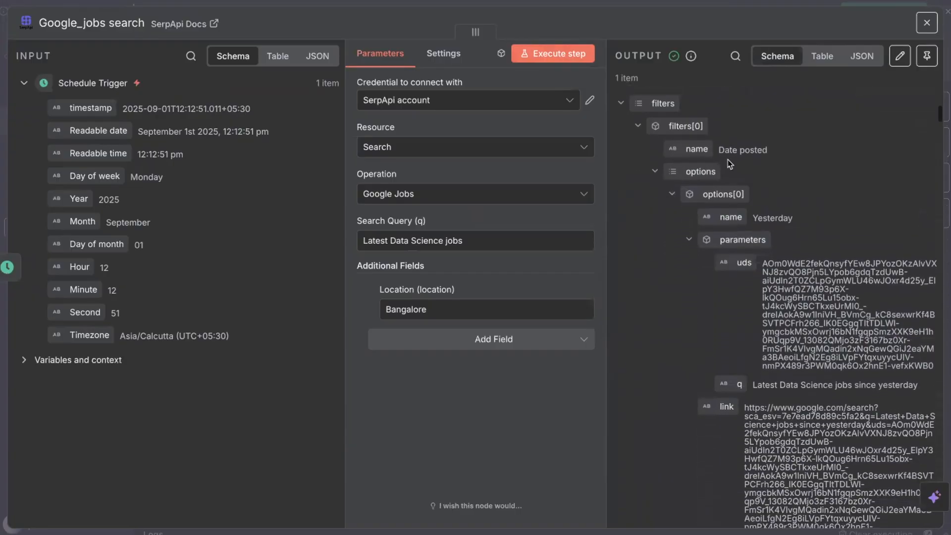
pyautogui.scroll(-1, 763, 294)
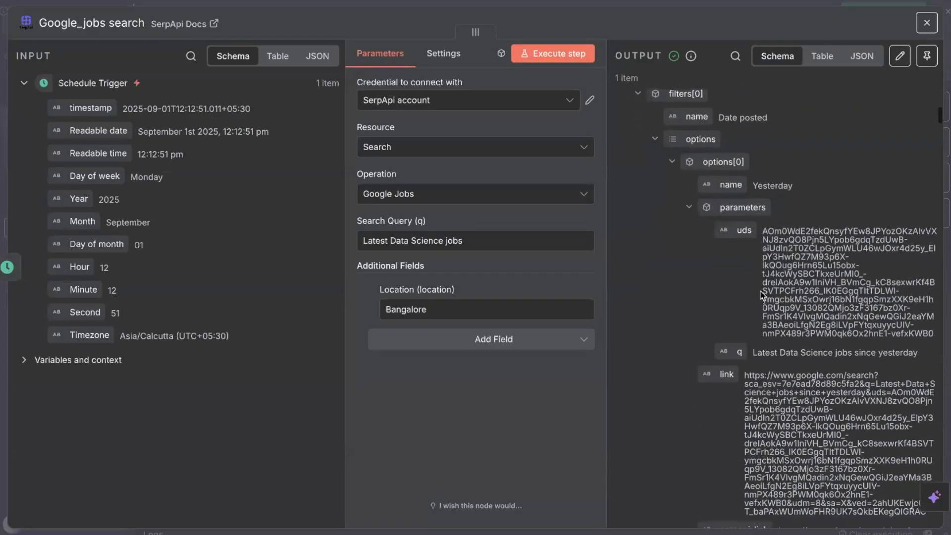
pyautogui.scroll(-7, 824, 360)
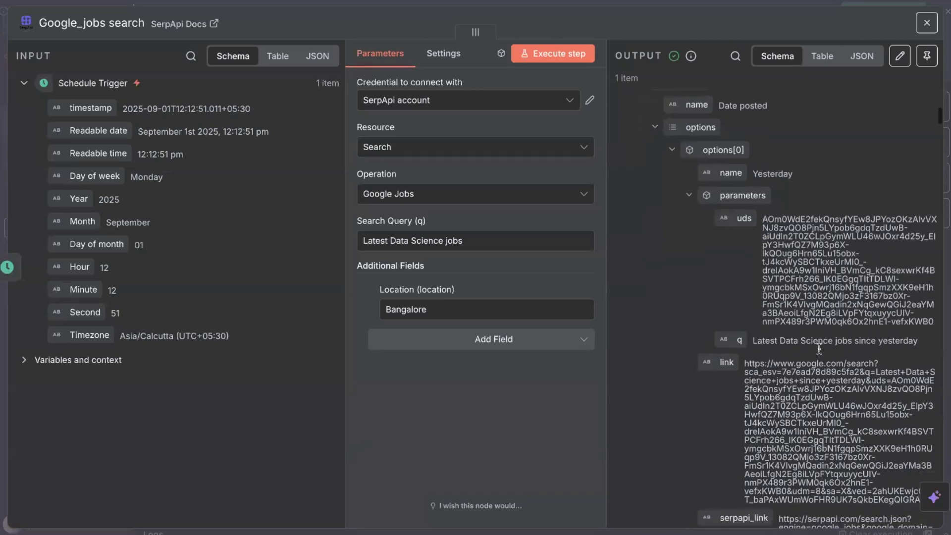
pyautogui.scroll(-3, 820, 348)
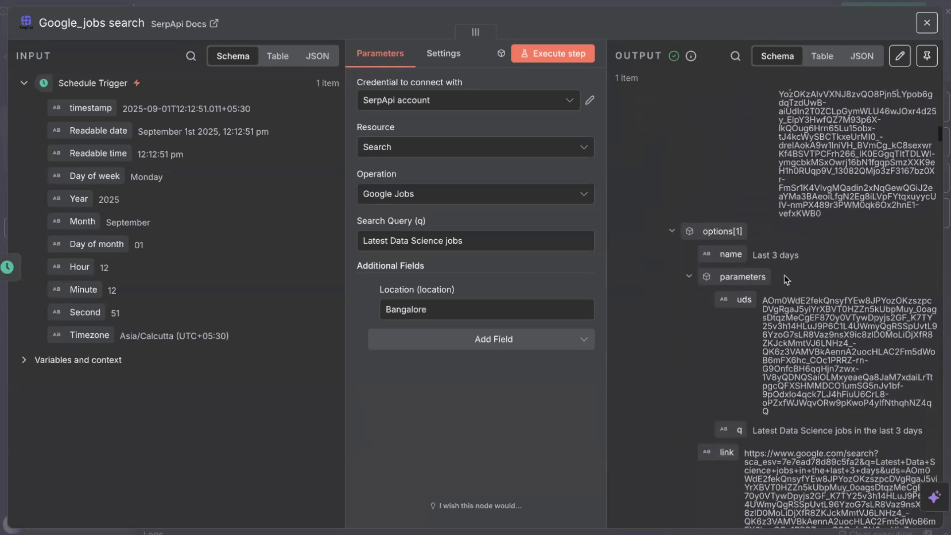
pyautogui.scroll(-5, 778, 267)
pyautogui.scroll(-14, 778, 265)
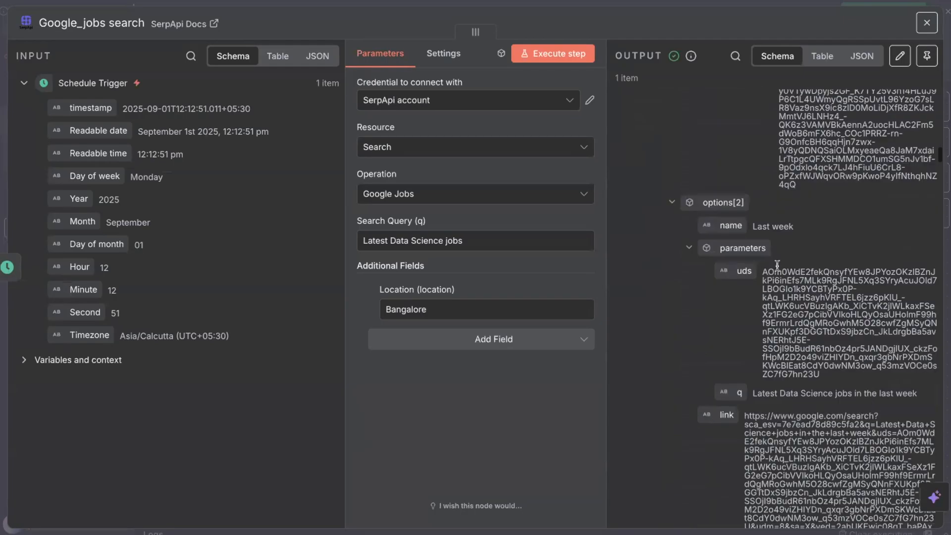
pyautogui.scroll(-15, 778, 267)
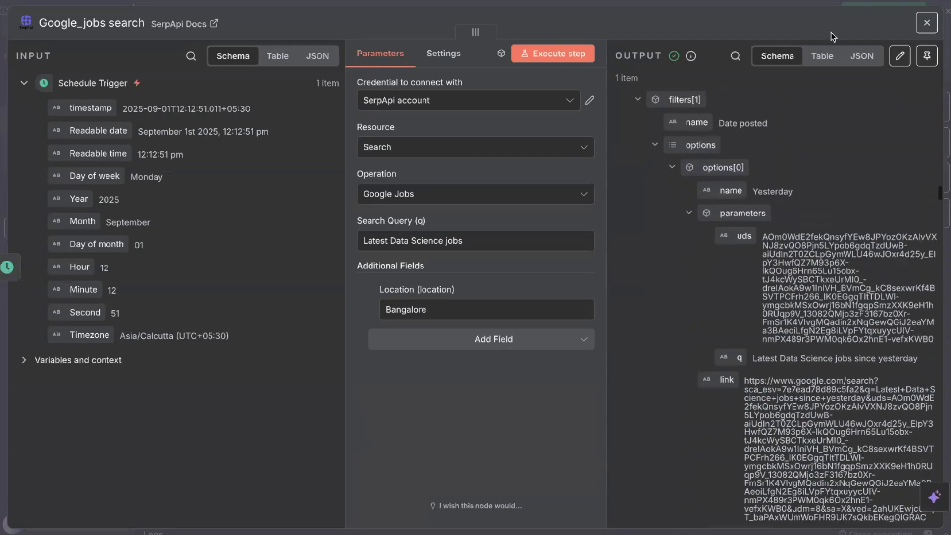
# Examine the Google Jobs search output as a table and as JSON, and return to the workflow canvas
pyautogui.click(819, 58)
pyautogui.hscroll(5, 794, 208)
pyautogui.hscroll(4, 792, 217)
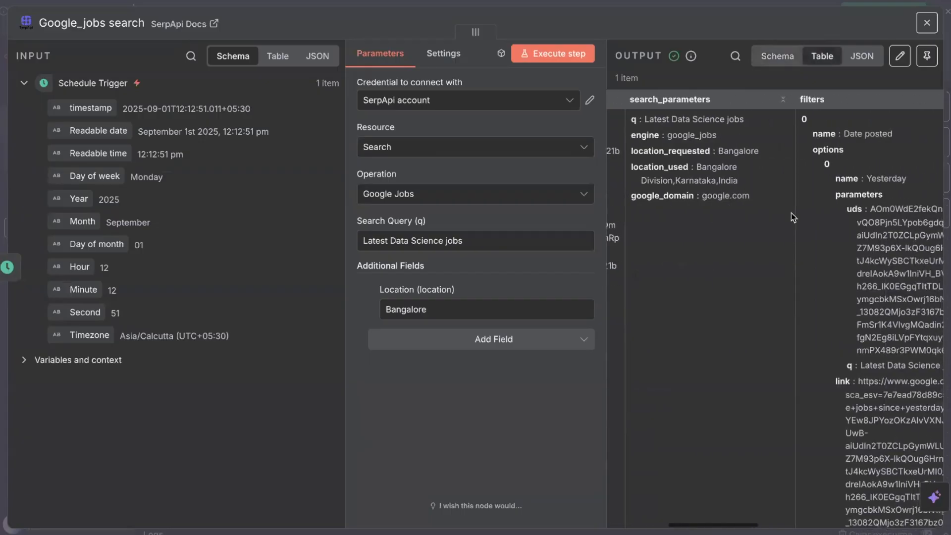
pyautogui.click(865, 63)
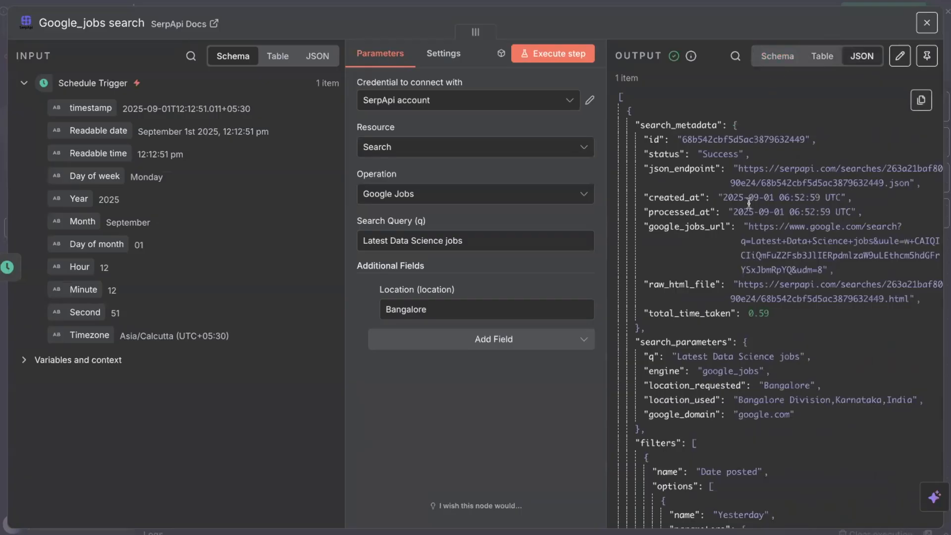
pyautogui.scroll(-10, 751, 198)
pyautogui.scroll(-10, 751, 198)
pyautogui.scroll(20, 751, 198)
pyautogui.scroll(-4, 751, 198)
pyautogui.scroll(7, 751, 198)
pyautogui.scroll(6, 751, 198)
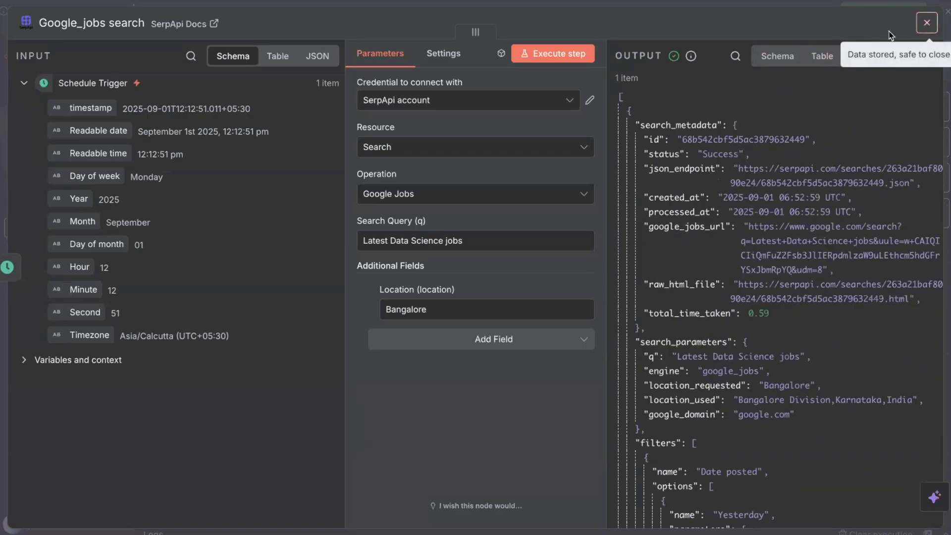
pyautogui.click(931, 26)
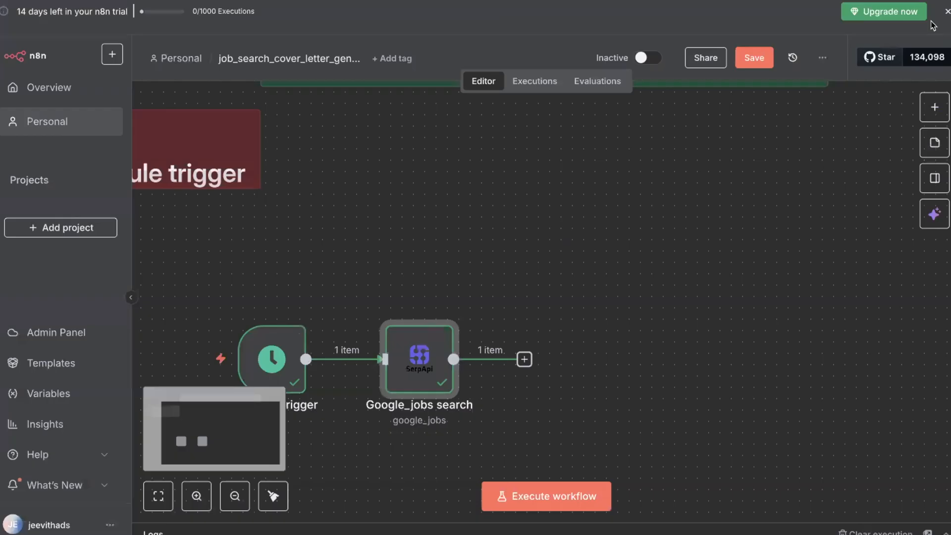
pyautogui.click(460, 283)
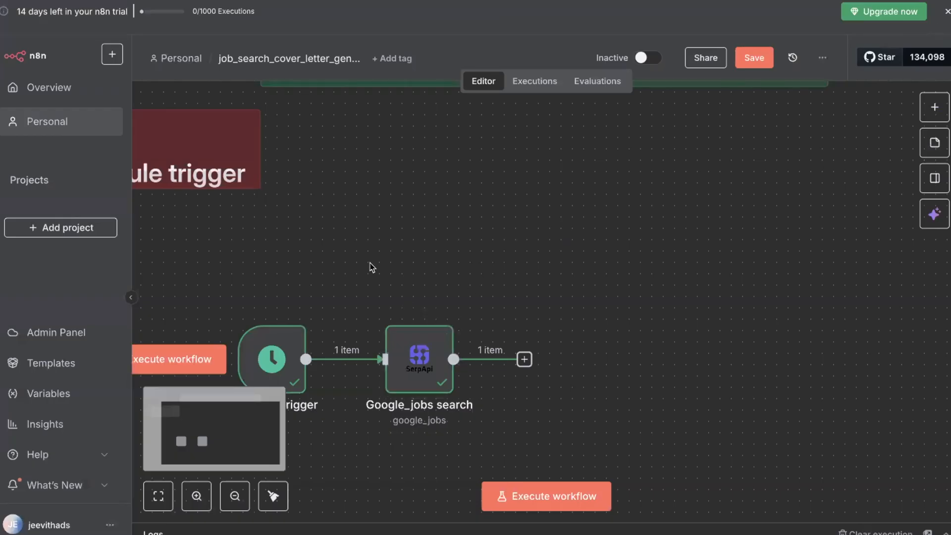
# Move the Step1 sticky note above the Schedule Trigger node and place a copy of it beside it, above the Google Jobs search
pyautogui.scroll(-1, 372, 266)
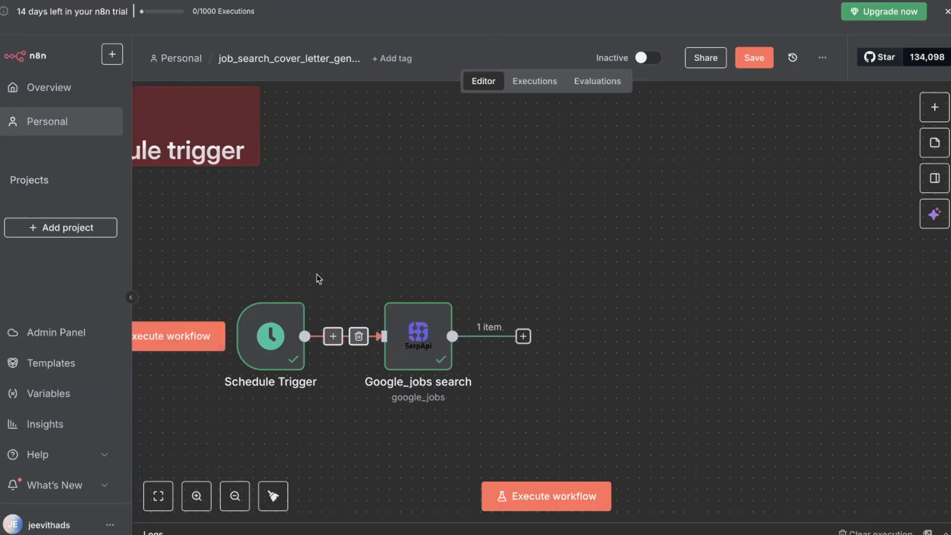
pyautogui.moveTo(222, 126); pyautogui.dragTo(326, 163)
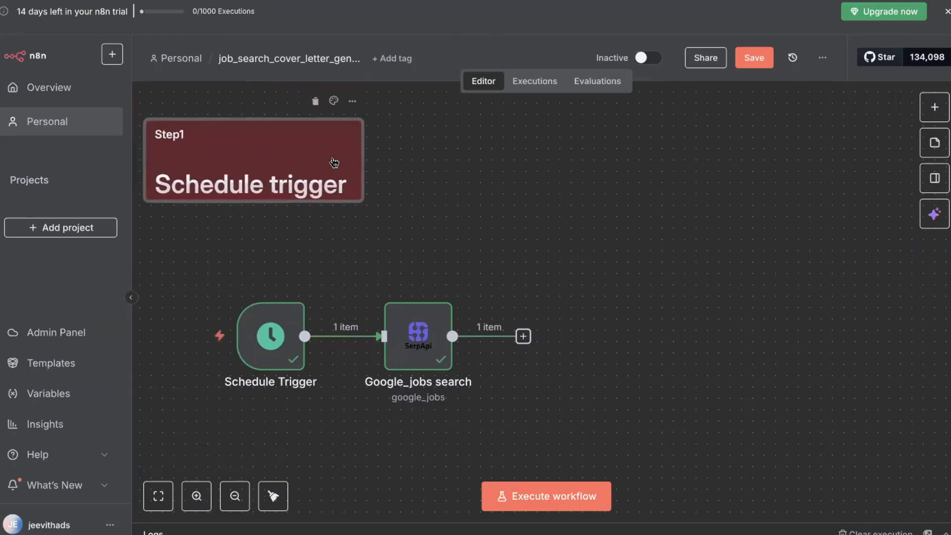
pyautogui.hotkey('ctrl', 'c')
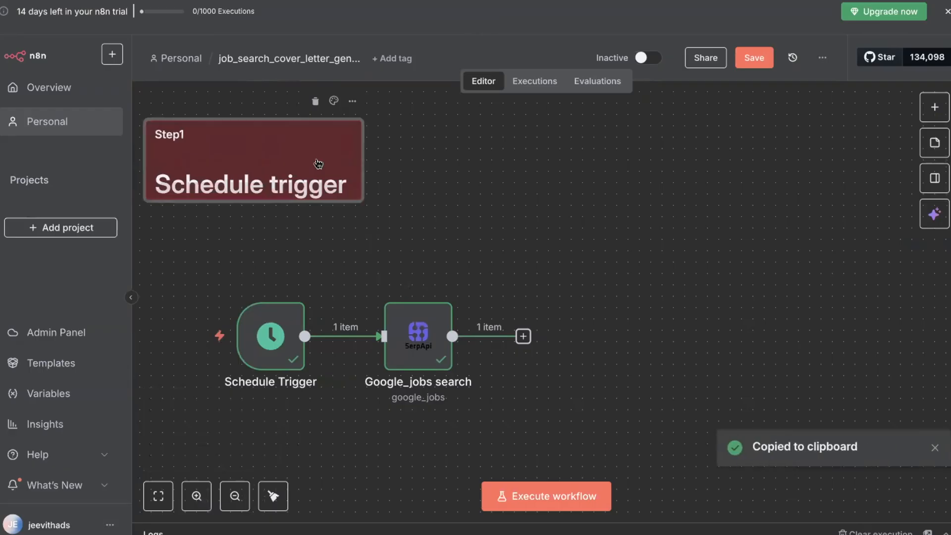
pyautogui.hotkey('ctrl', 'v')
pyautogui.moveTo(410, 174); pyautogui.dragTo(452, 142)
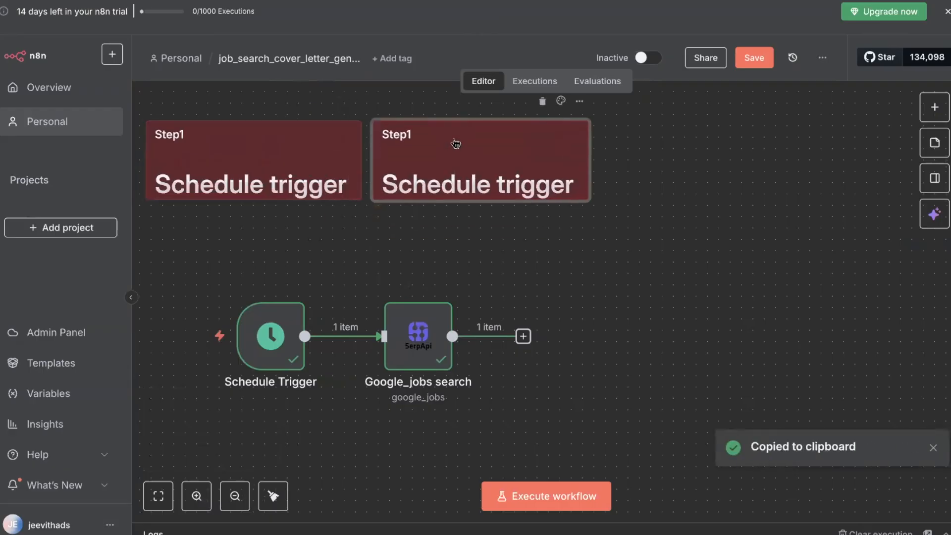
# Change the copied sticky note to Step2 with the second-level heading "fetched job from google jobs" and widen it until the heading fits one line
pyautogui.doubleClick(432, 154)
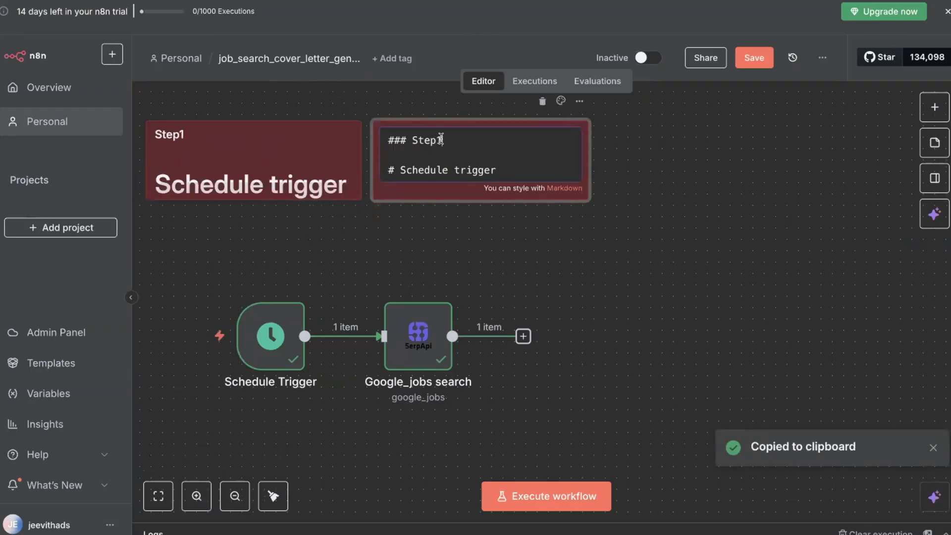
pyautogui.press('BackSpace')
pyautogui.write('2')
pyautogui.click(392, 169)
pyautogui.write('#')
pyautogui.moveTo(502, 170); pyautogui.dragTo(408, 171)
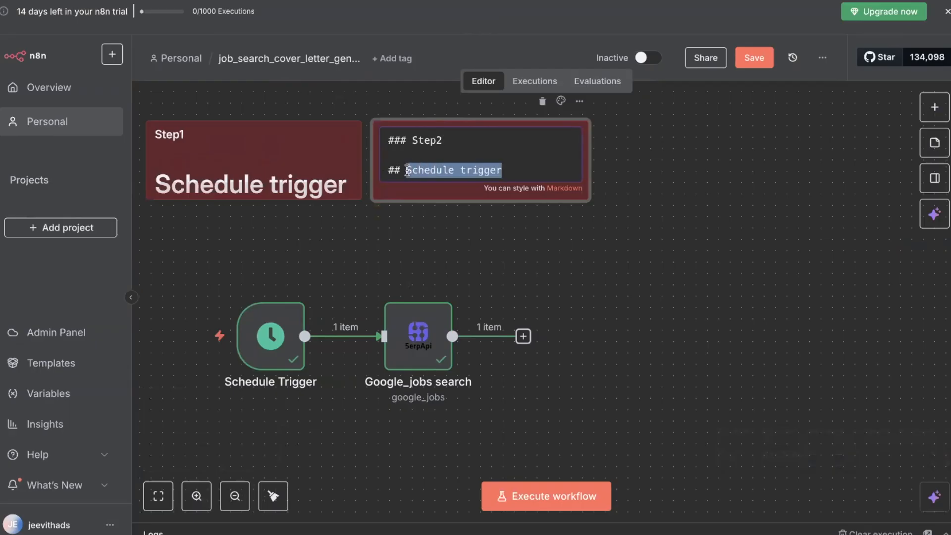
pyautogui.write('fetche')
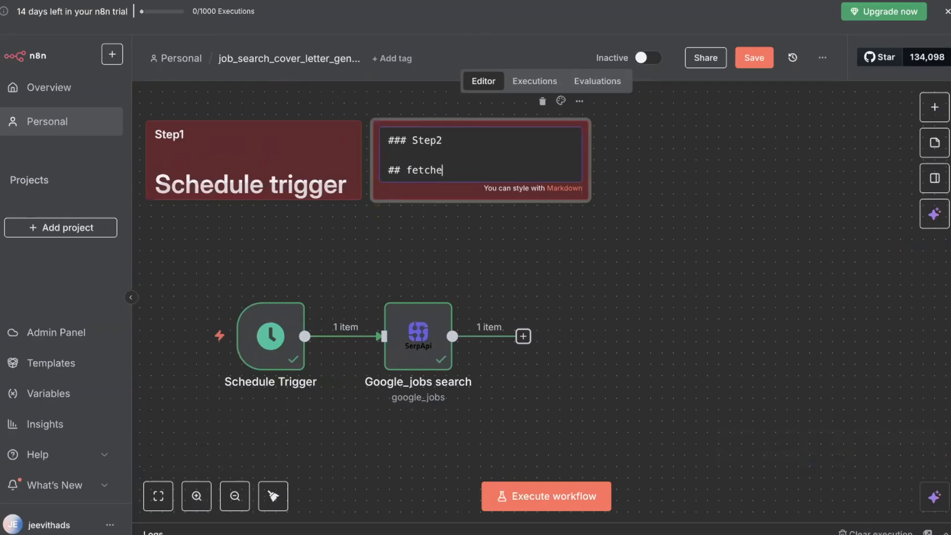
pyautogui.write('d job from google jobs')
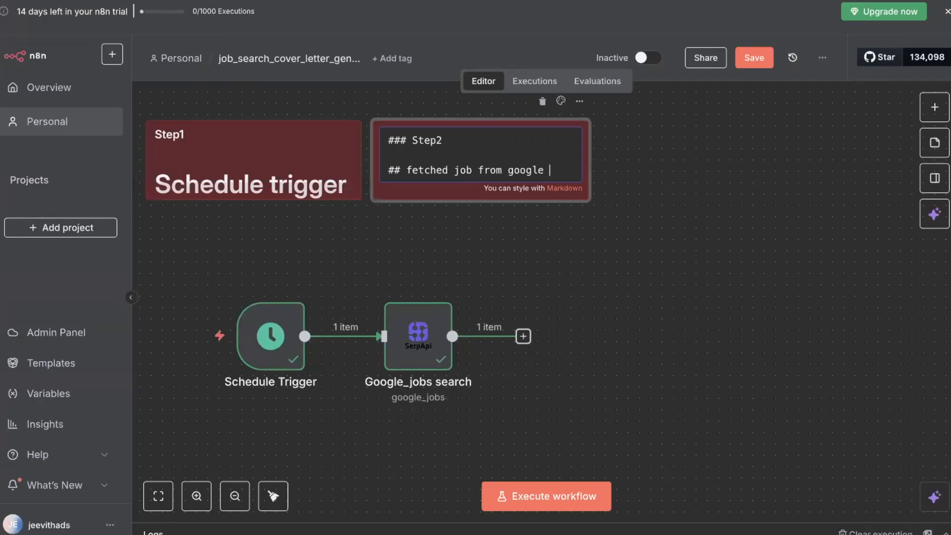
pyautogui.click(452, 235)
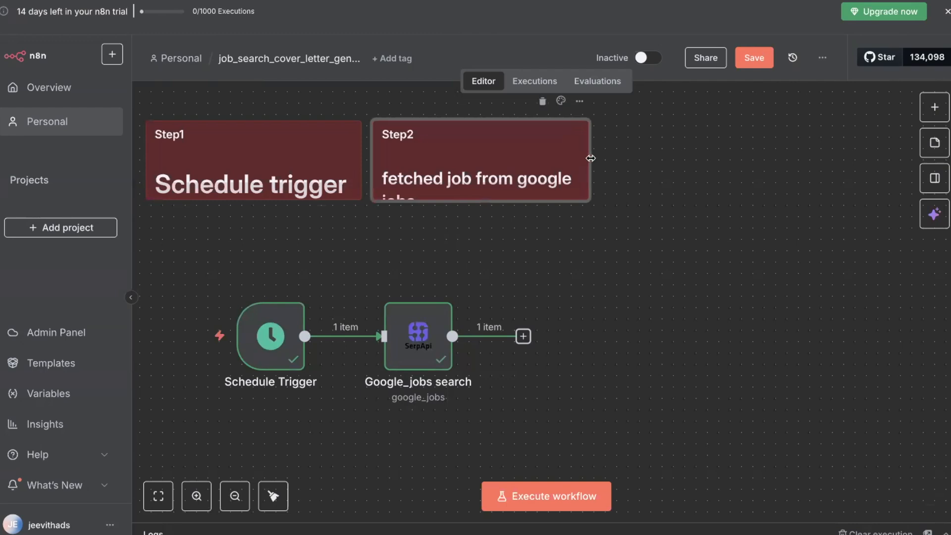
pyautogui.moveTo(590, 158); pyautogui.dragTo(624, 158)
pyautogui.moveTo(499, 198)
pyautogui.mouseDown()
pyautogui.moveTo(499, 219)
pyautogui.moveTo(498, 204)
pyautogui.mouseUp()
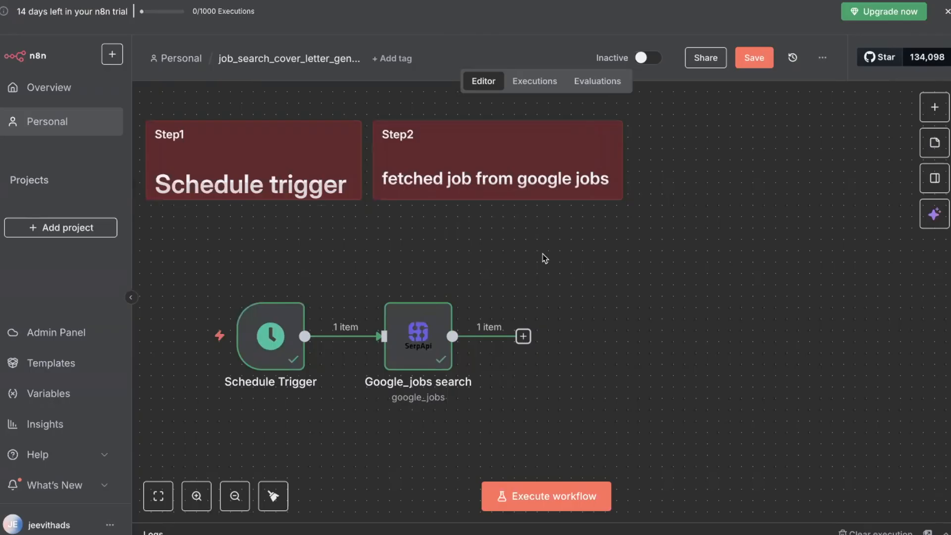
# Examine the Google Jobs search node's JSON output from the search metadata through the date-posted filters, and return to the canvas
pyautogui.doubleClick(419, 333)
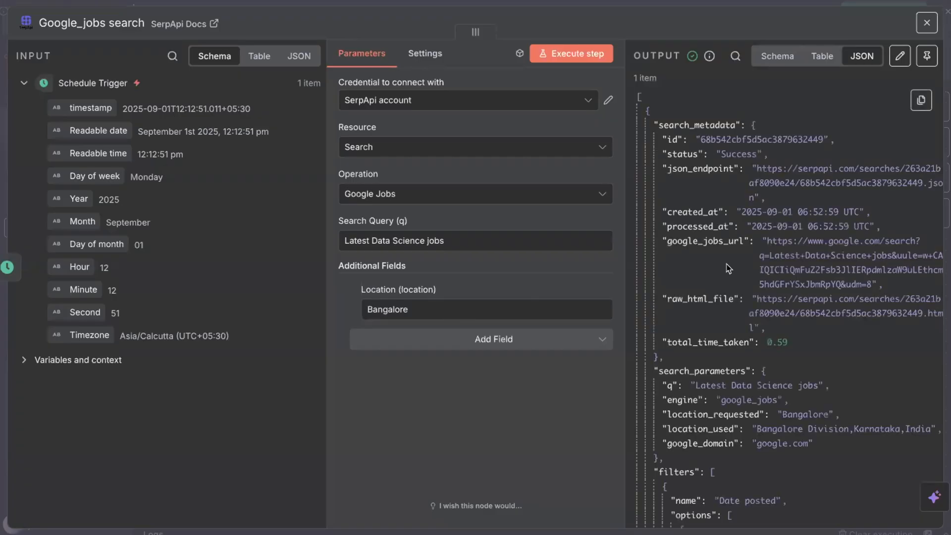
pyautogui.scroll(-1, 805, 349)
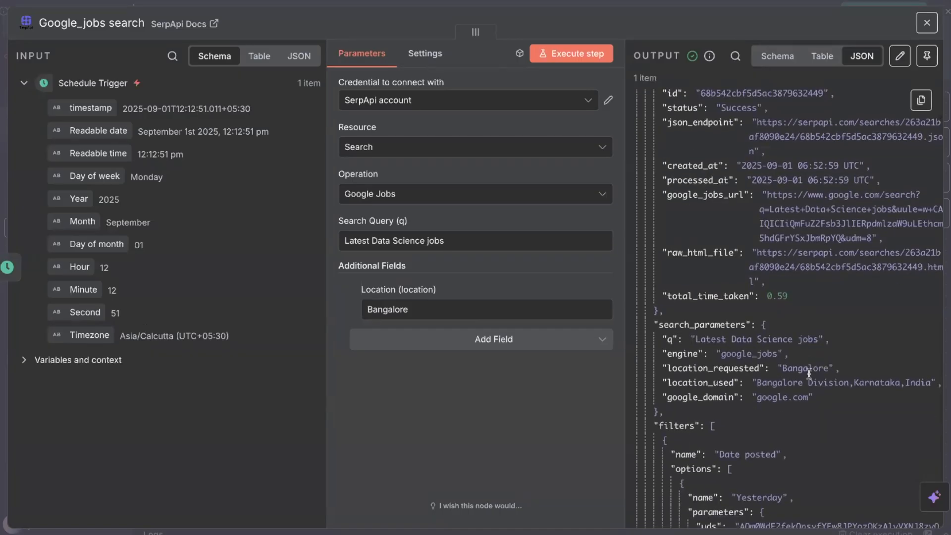
pyautogui.scroll(-9, 738, 385)
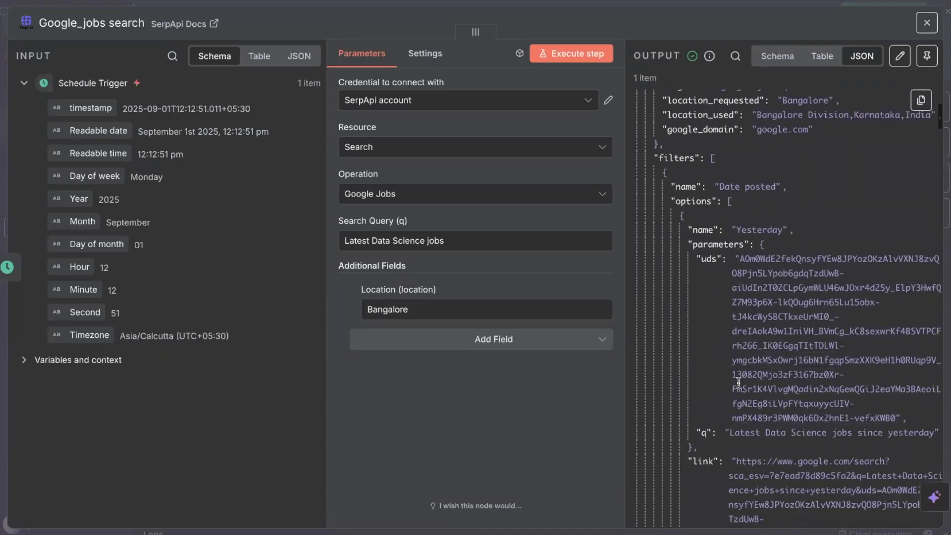
pyautogui.scroll(-15, 738, 383)
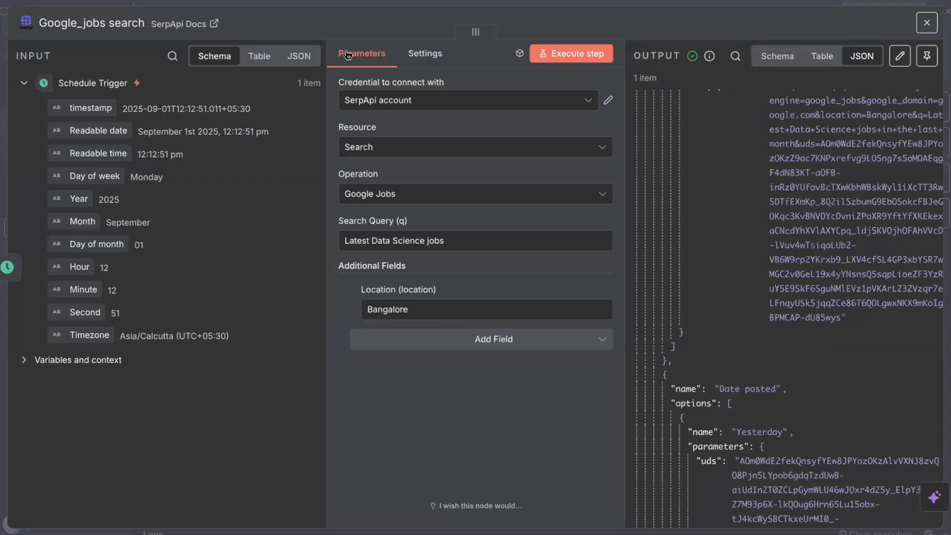
pyautogui.click(927, 24)
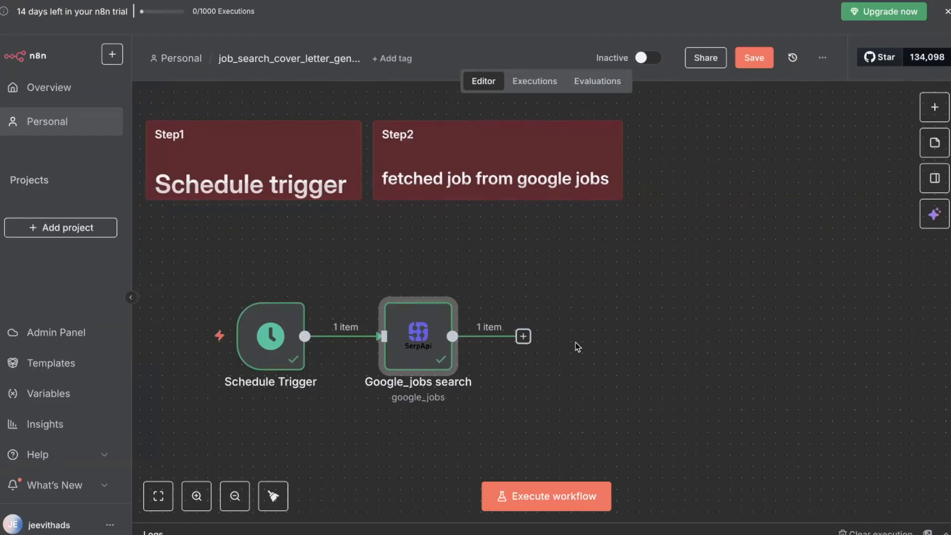
pyautogui.click(523, 336)
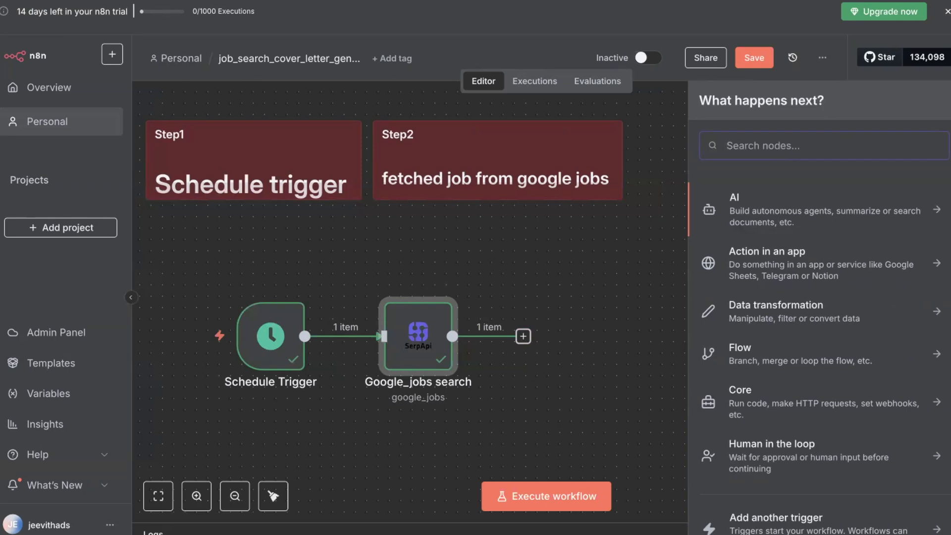
pyautogui.write('split')
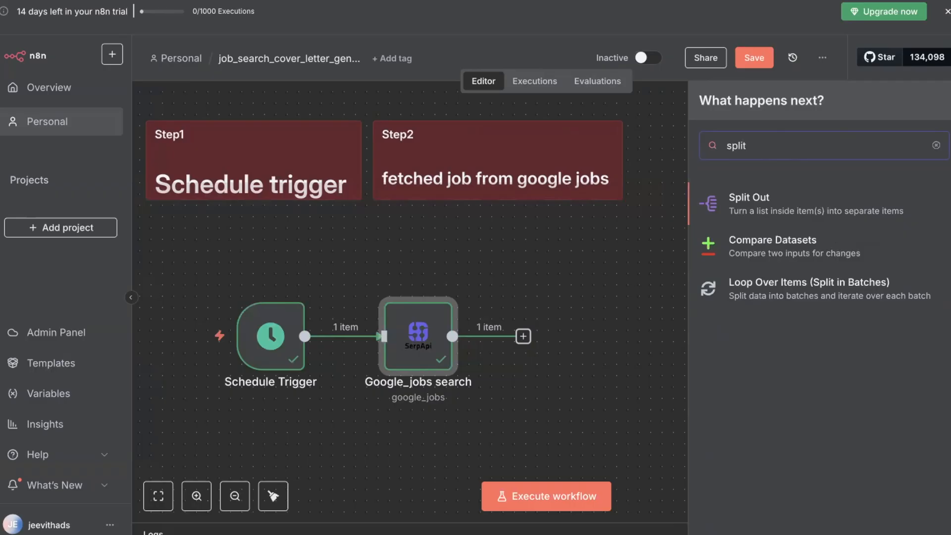
pyautogui.click(763, 203)
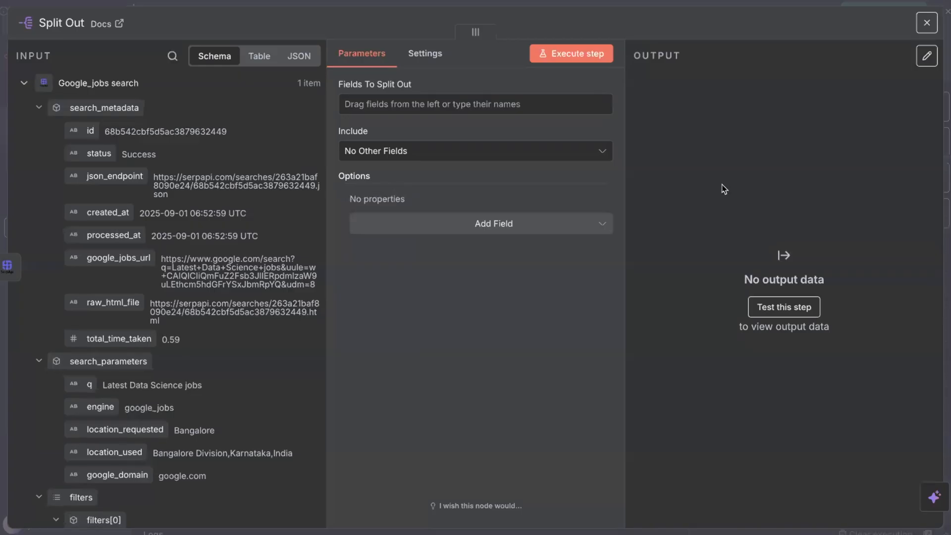
pyautogui.click(927, 22)
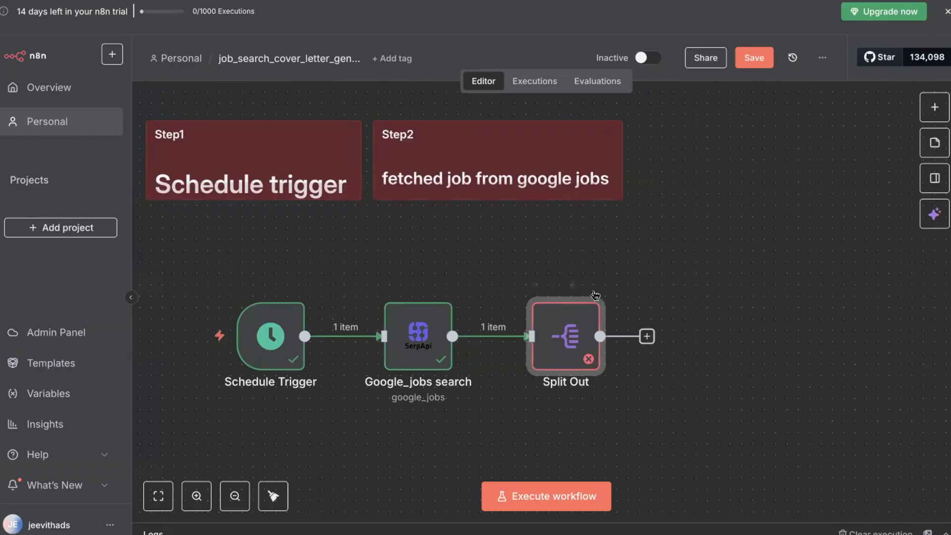
pyautogui.click(572, 285)
pyautogui.click(935, 107)
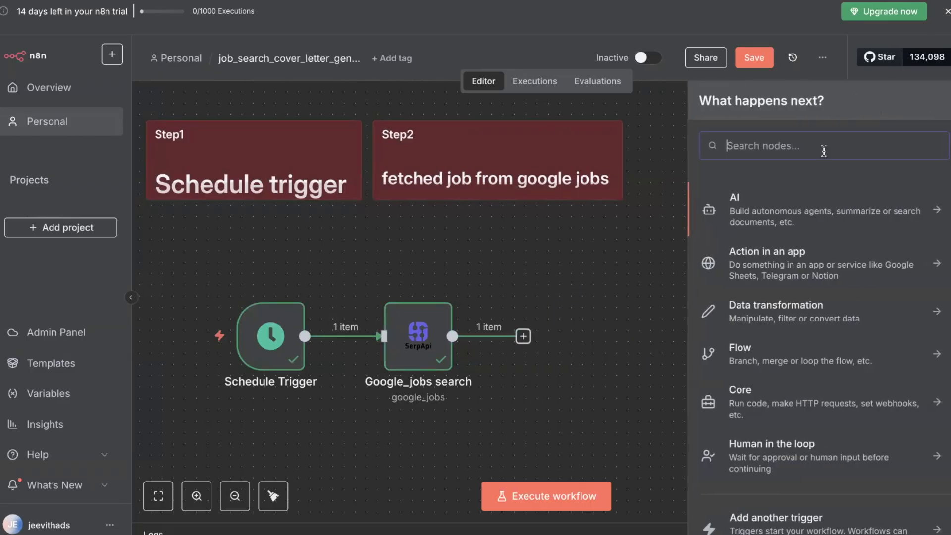
pyautogui.write('spli')
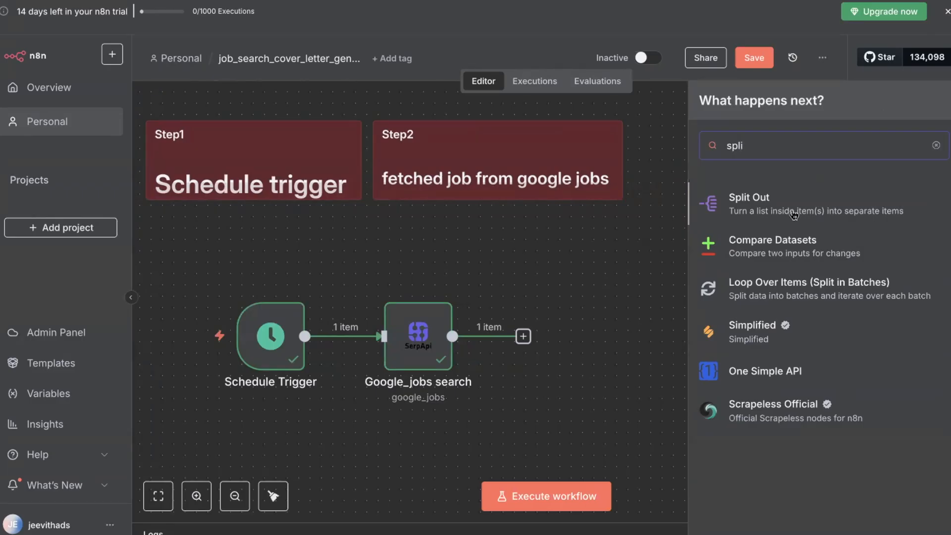
pyautogui.click(764, 208)
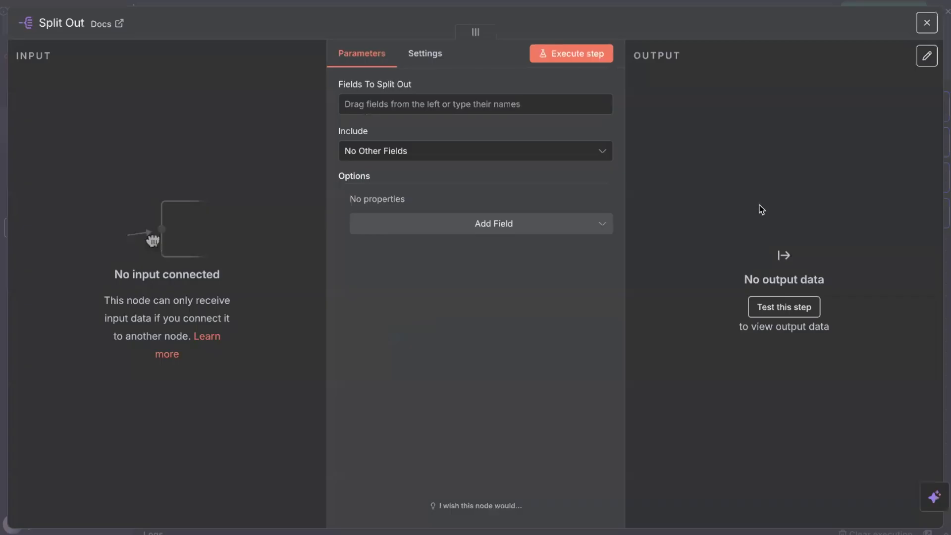
pyautogui.click(384, 104)
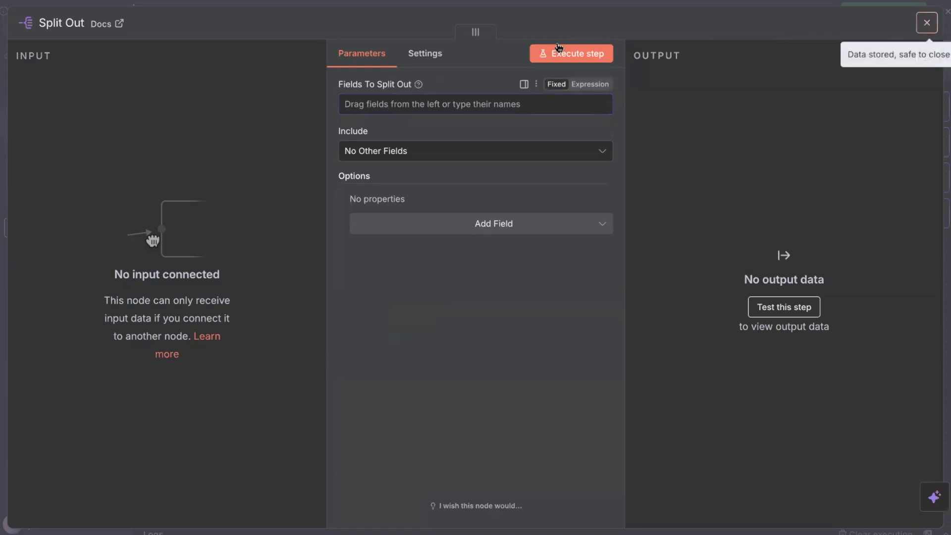
pyautogui.click(927, 22)
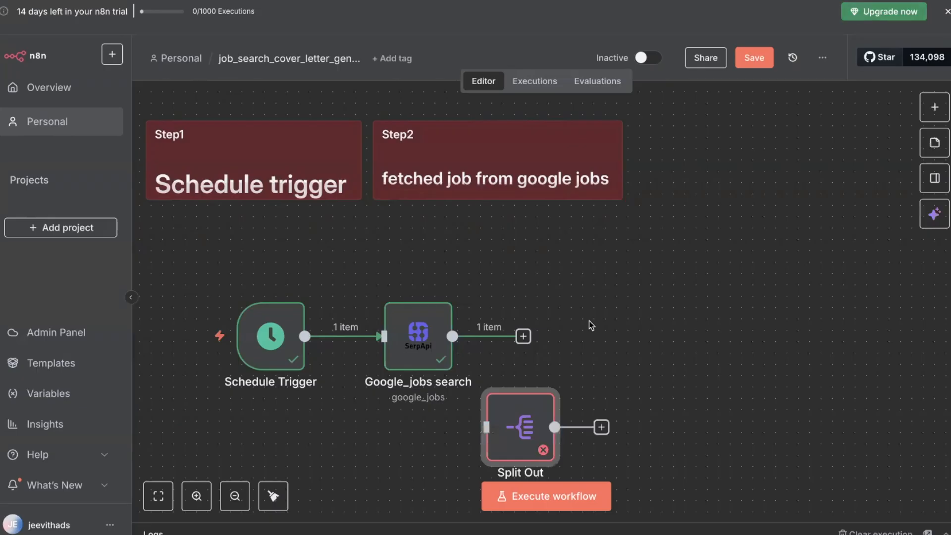
pyautogui.moveTo(528, 423); pyautogui.dragTo(607, 390)
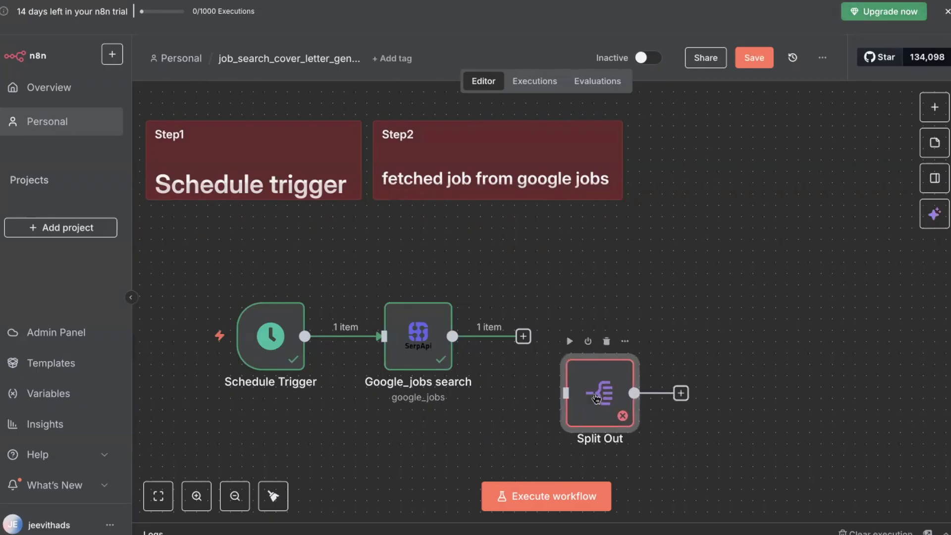
pyautogui.click(607, 342)
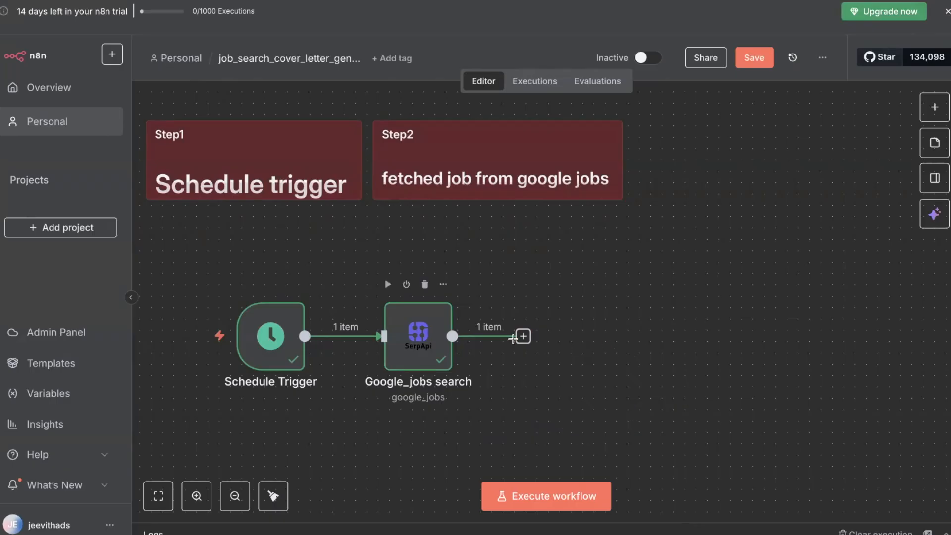
# Add a Split Out node after the Google Jobs search and collapse search_metadata, search_parameters and filters in its input schema to inspect jobs_results
pyautogui.click(523, 336)
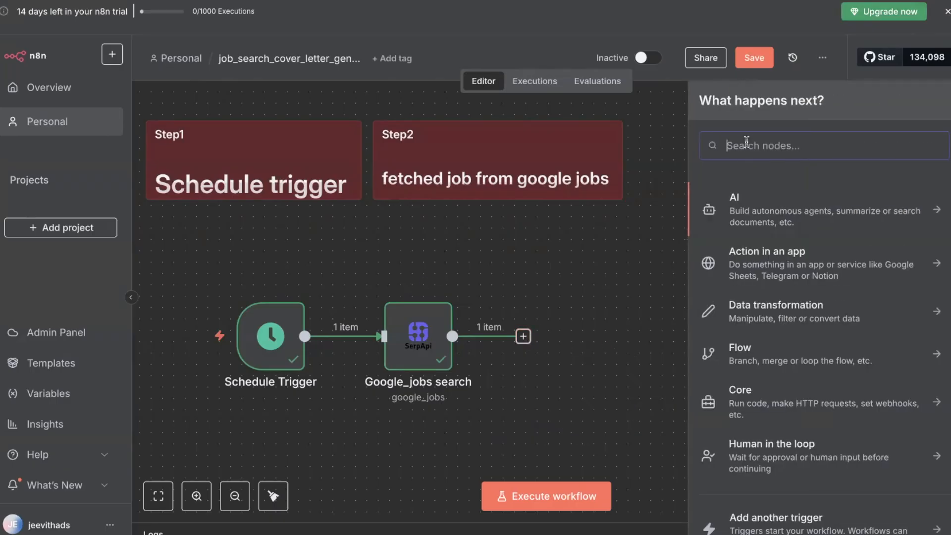
pyautogui.write('spli')
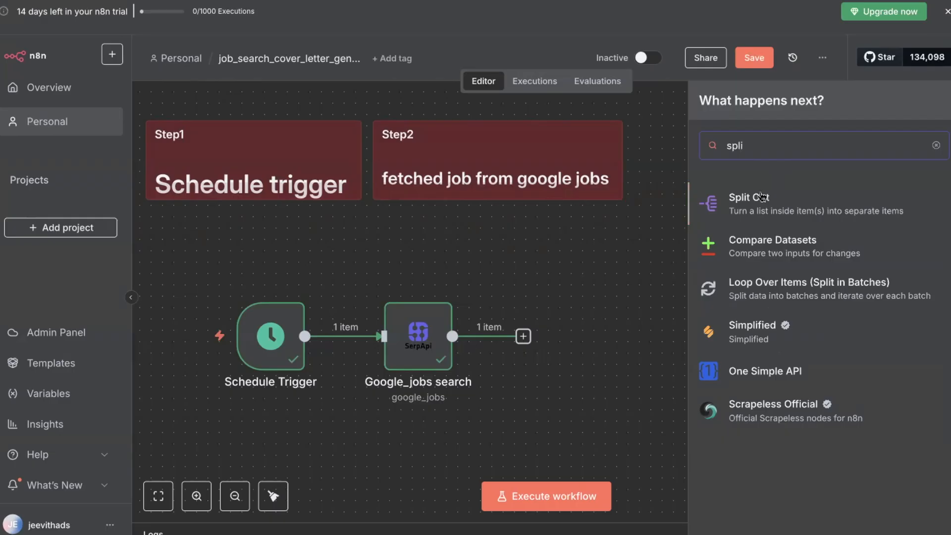
pyautogui.click(762, 197)
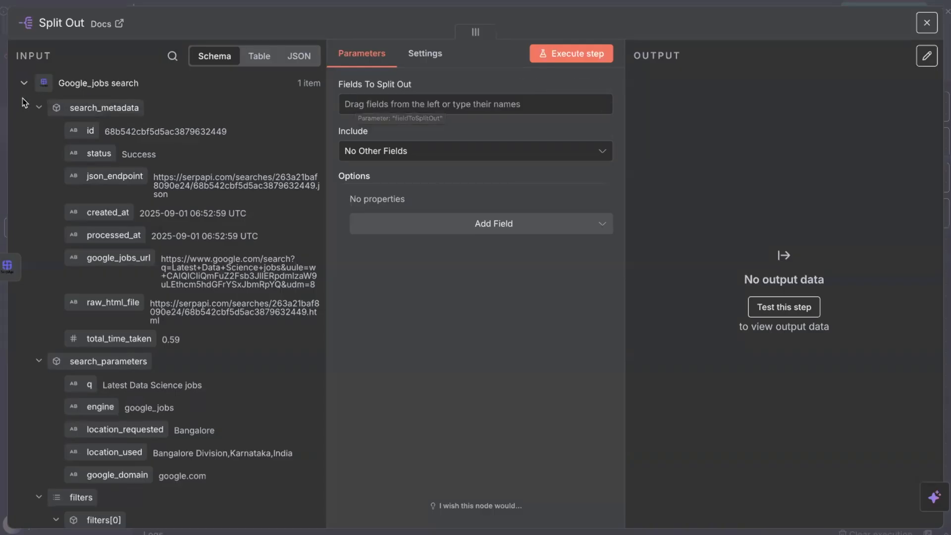
pyautogui.click(26, 85)
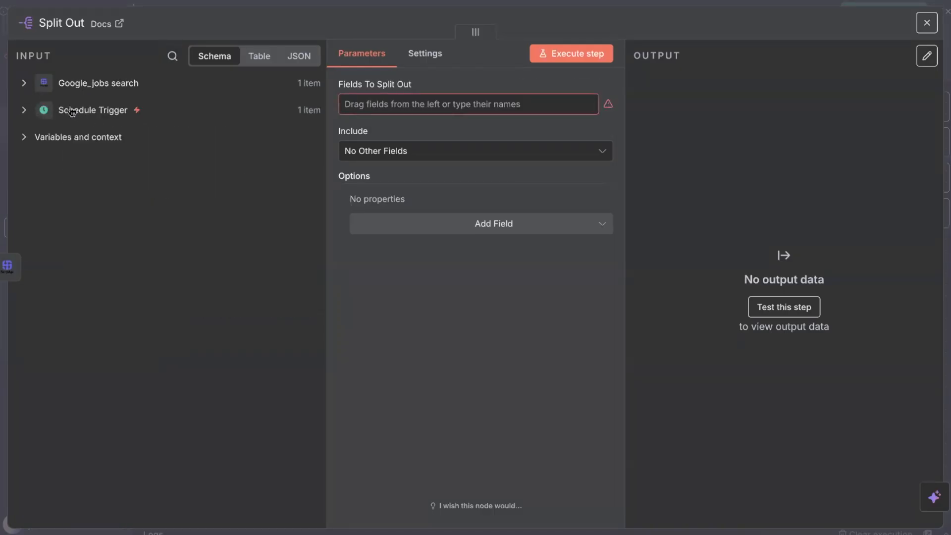
pyautogui.click(25, 85)
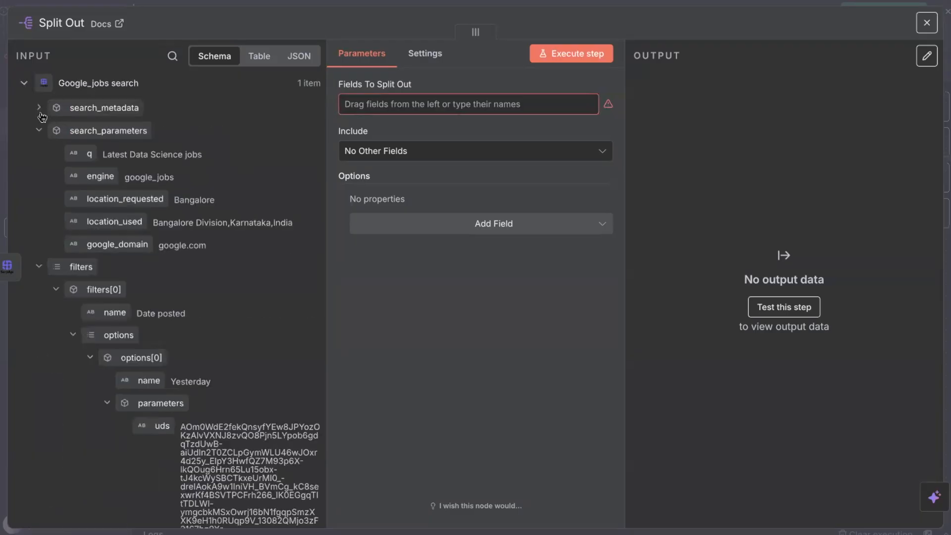
pyautogui.click(39, 131)
pyautogui.click(39, 153)
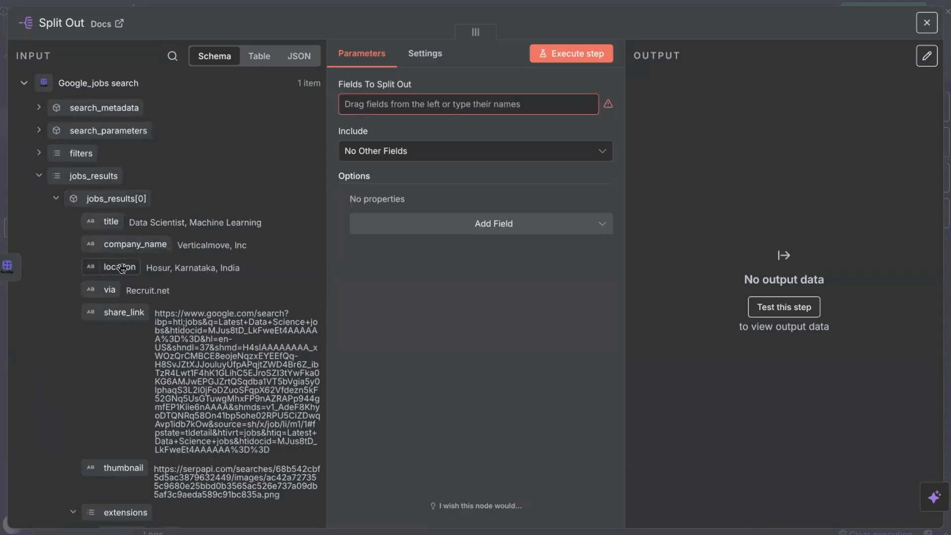
pyautogui.scroll(-2, 114, 380)
pyautogui.scroll(2, 114, 403)
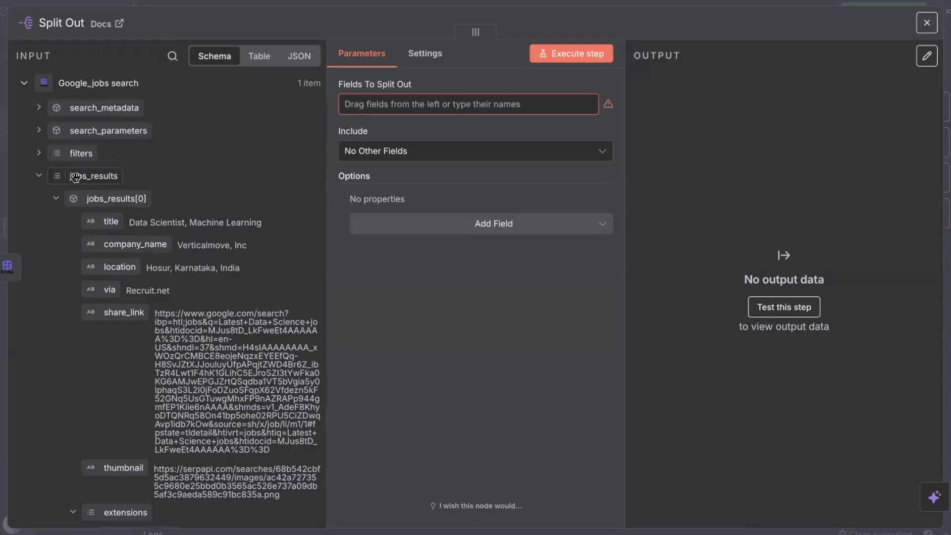
# Set the Split Out node's field to split out to jobs_results[0] from the input schema and execute the node
pyautogui.moveTo(76, 178); pyautogui.dragTo(394, 117)
pyautogui.click(397, 105)
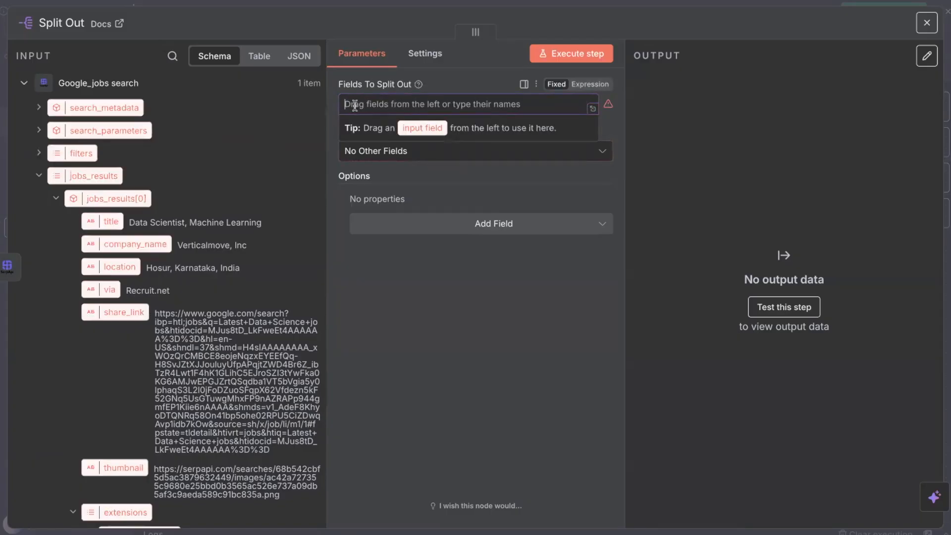
pyautogui.click(216, 153)
pyautogui.moveTo(77, 201); pyautogui.dragTo(403, 106)
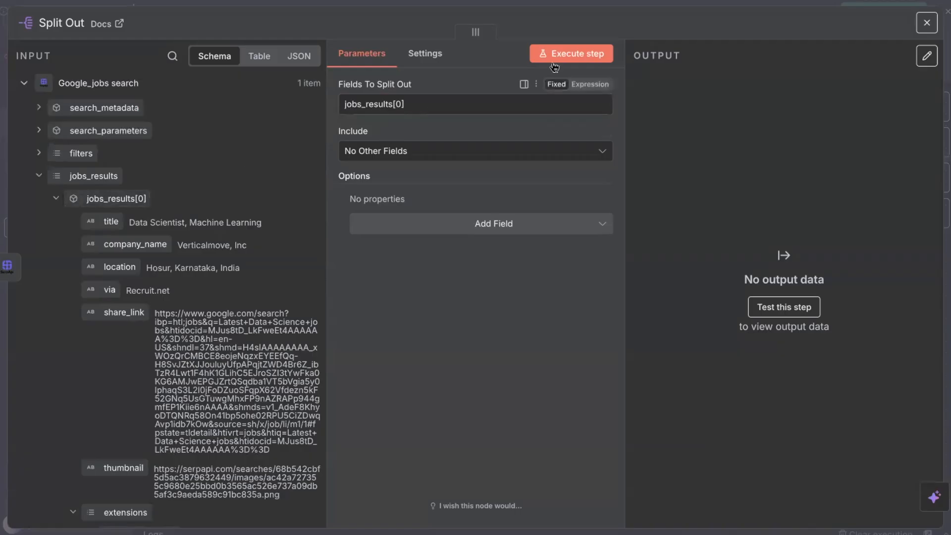
pyautogui.click(568, 54)
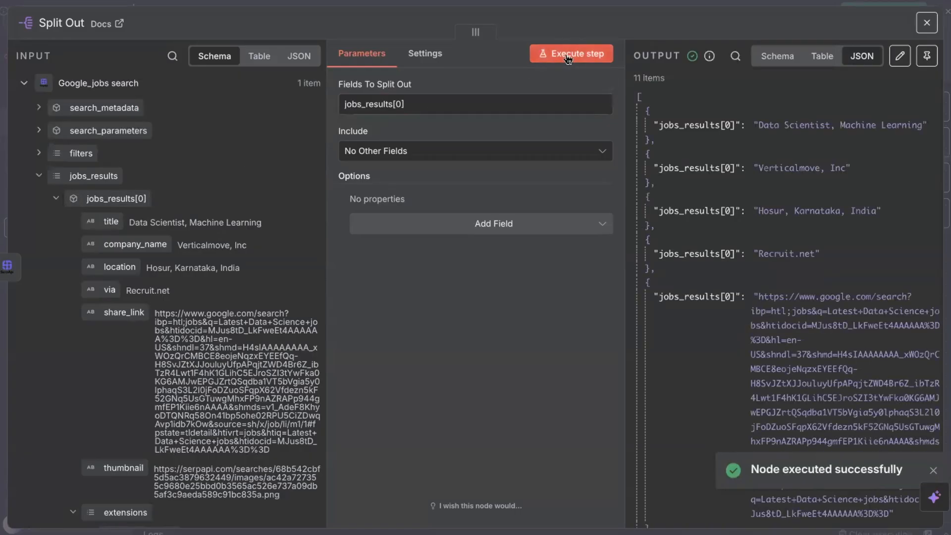
# Examine the Split Out node's output items as JSON and as a table
pyautogui.scroll(-10, 719, 264)
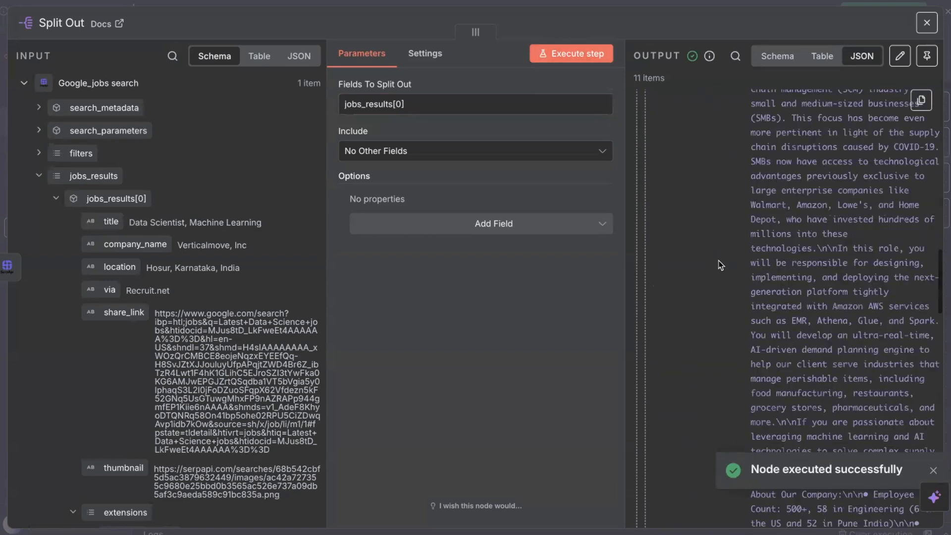
pyautogui.scroll(10, 720, 265)
pyautogui.moveTo(669, 79); pyautogui.dragTo(635, 78)
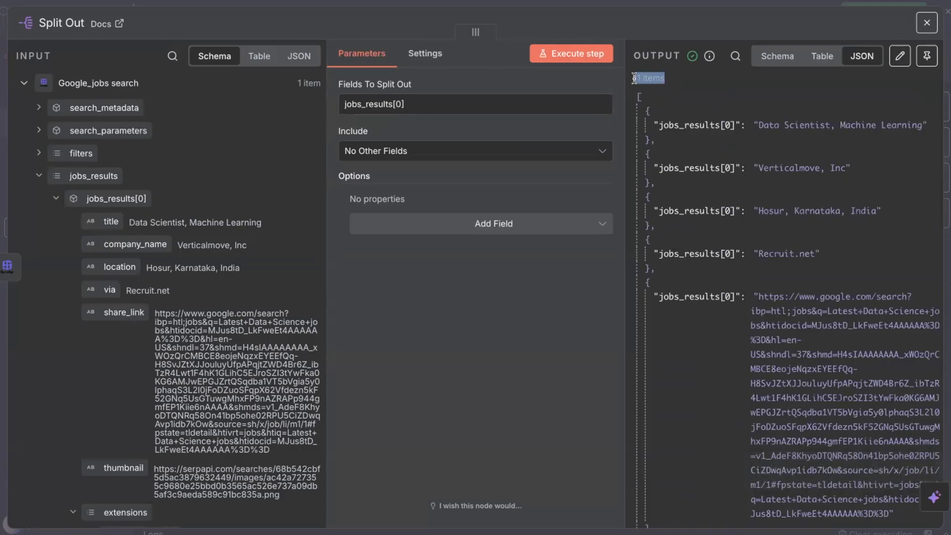
pyautogui.click(823, 55)
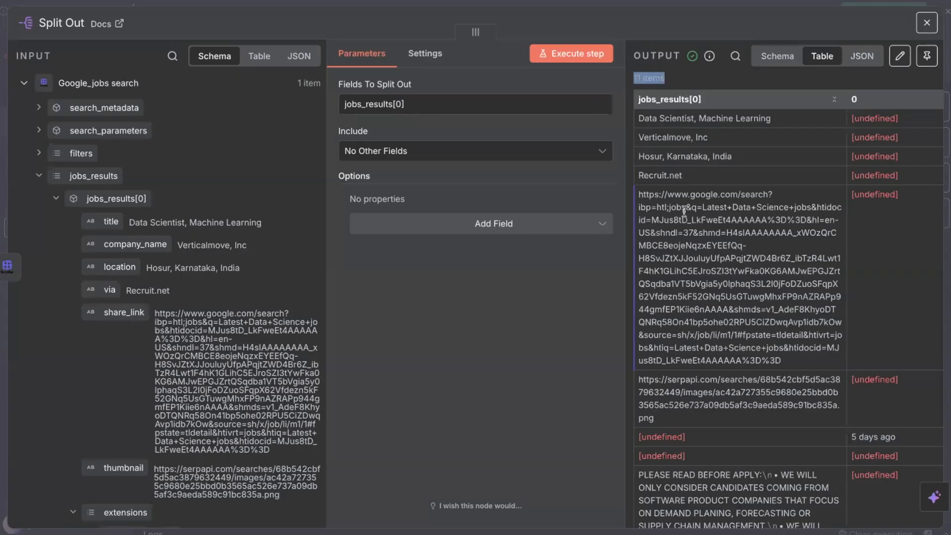
# Examine the long job description row and the other values in the Split Out node's jobs_results[0] output table
pyautogui.scroll(-1, 682, 222)
pyautogui.scroll(-20, 682, 223)
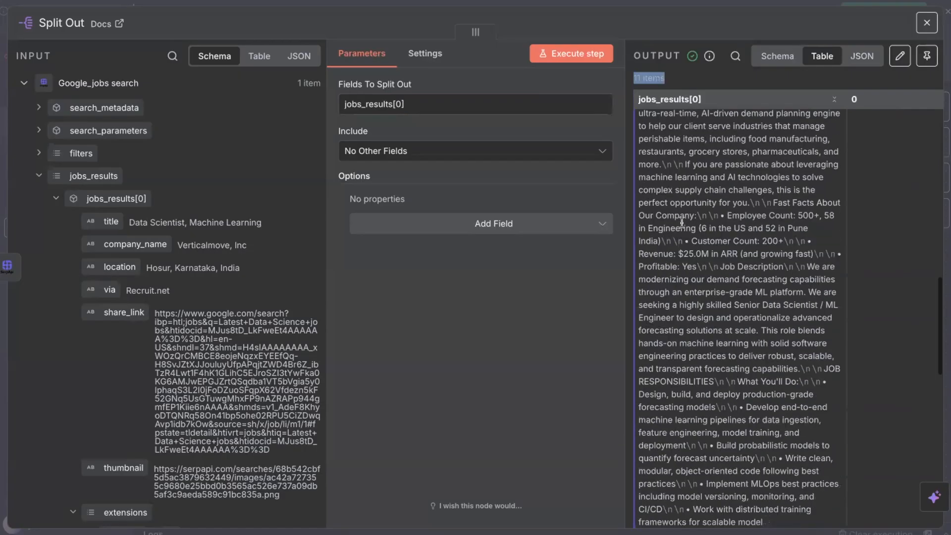
pyautogui.scroll(14, 682, 222)
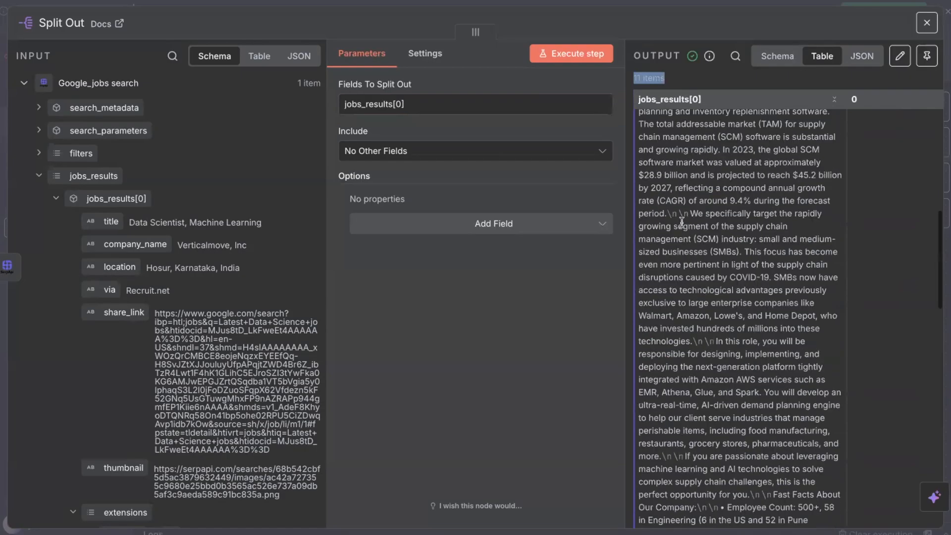
pyautogui.scroll(-15, 682, 222)
pyautogui.scroll(20, 683, 222)
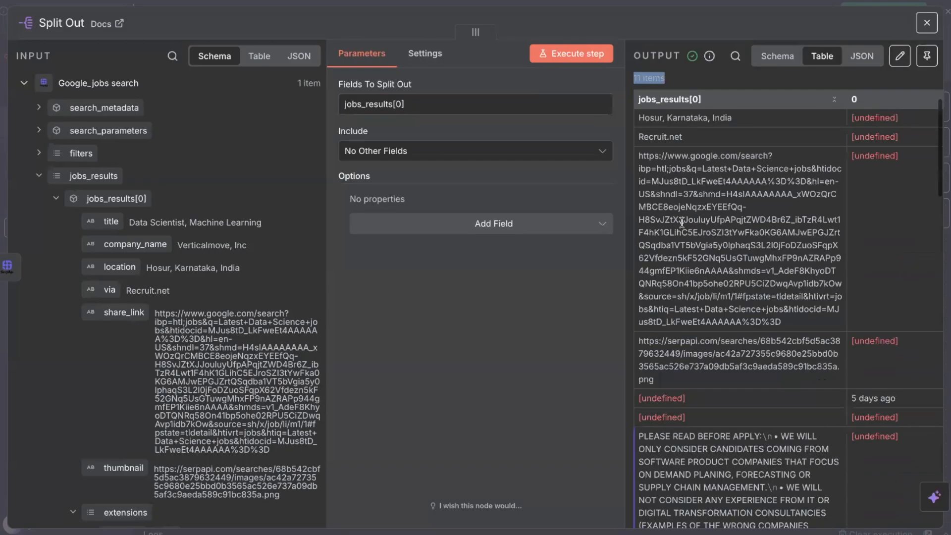
pyautogui.hscroll(10, 789, 257)
pyautogui.hscroll(-10, 790, 257)
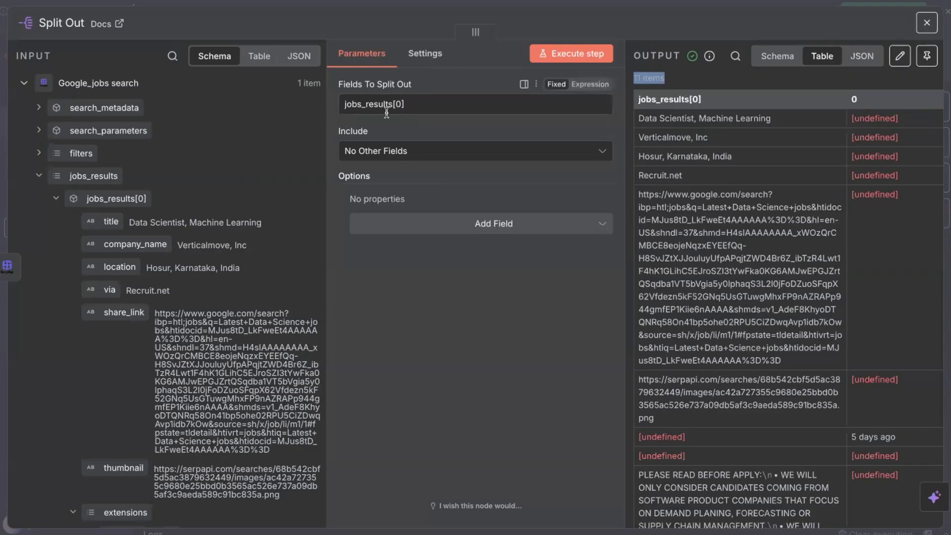
# Change the Split Out node's field to split out to jobs_results and execute the node
pyautogui.click(417, 103)
pyautogui.press('BackSpace')
pyautogui.press('BackSpace')
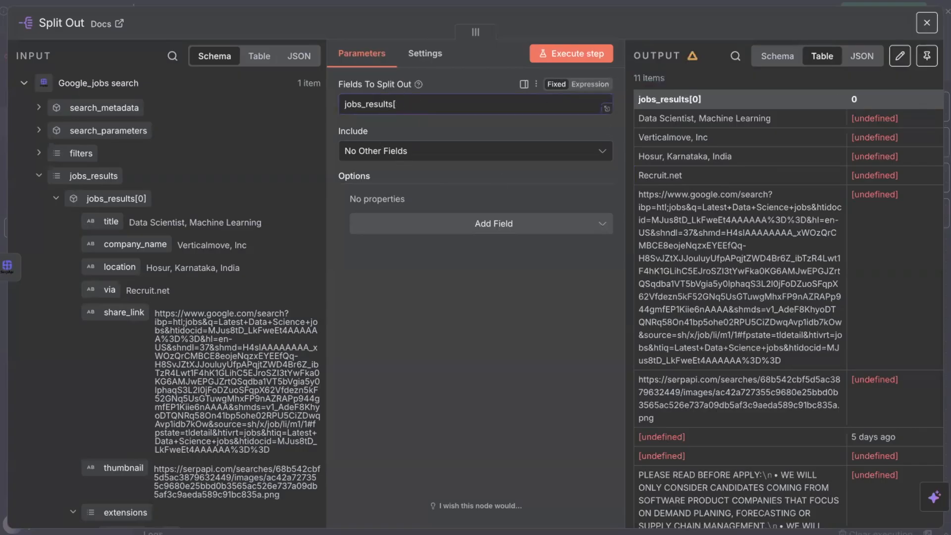
pyautogui.click(589, 57)
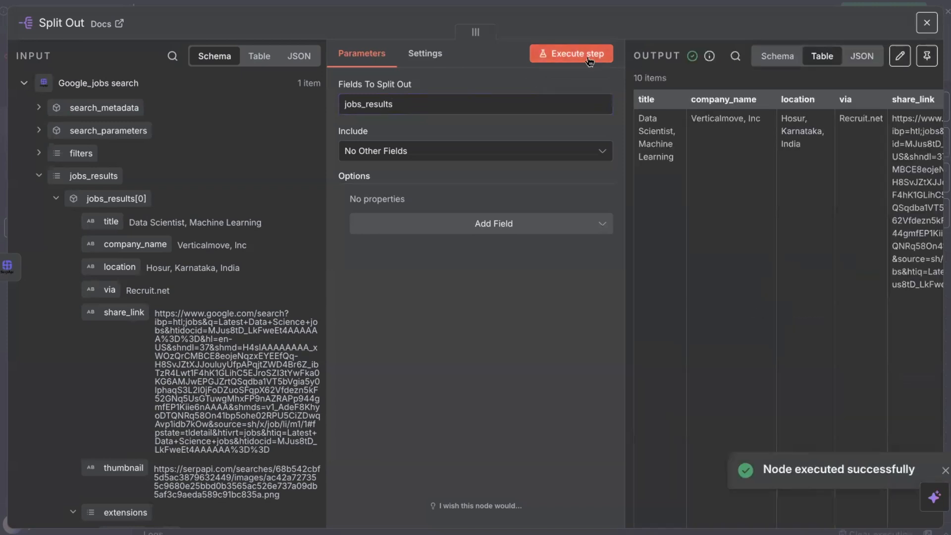
pyautogui.scroll(-1, 704, 278)
pyautogui.scroll(1, 703, 276)
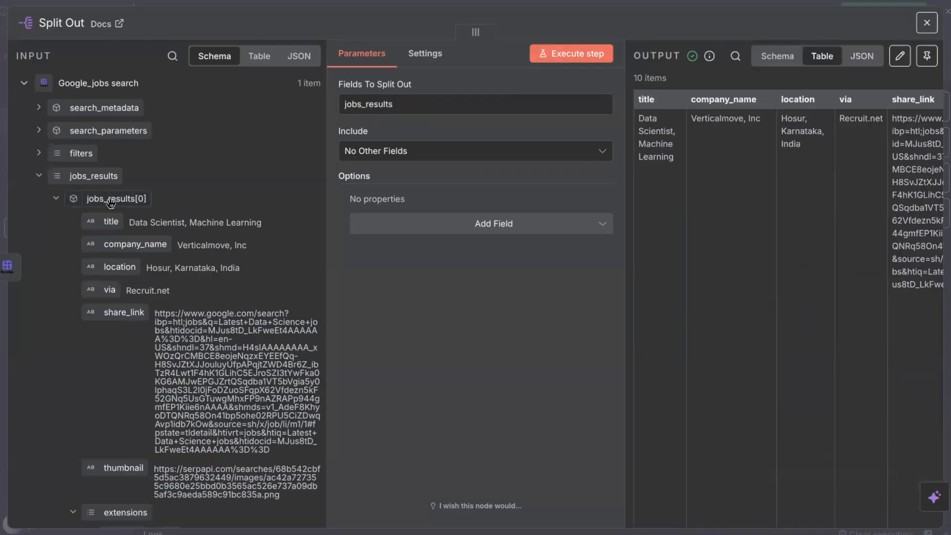
# Collapse jobs_results[0] through jobs_results[9] and serpapi_pagination in the Split Out node's input schema to review the results list
pyautogui.click(56, 198)
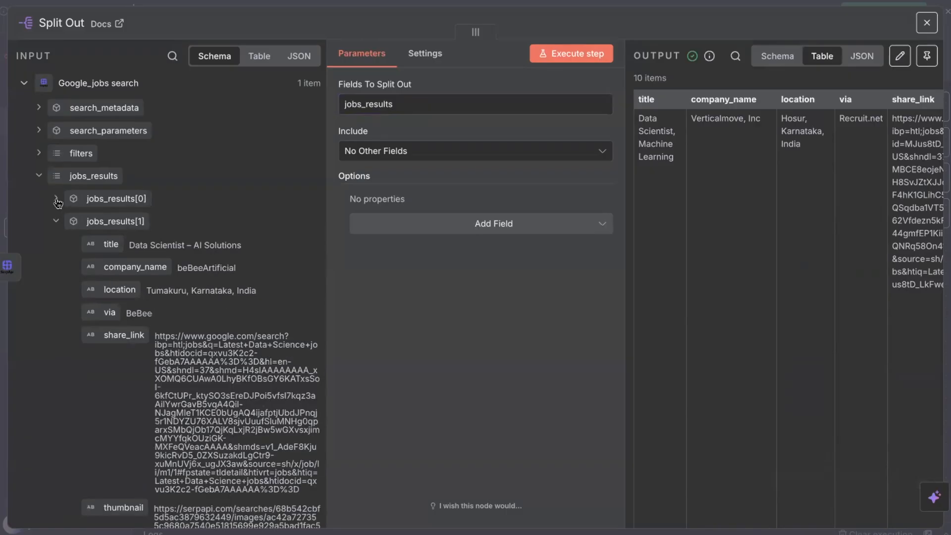
pyautogui.click(56, 223)
pyautogui.click(56, 246)
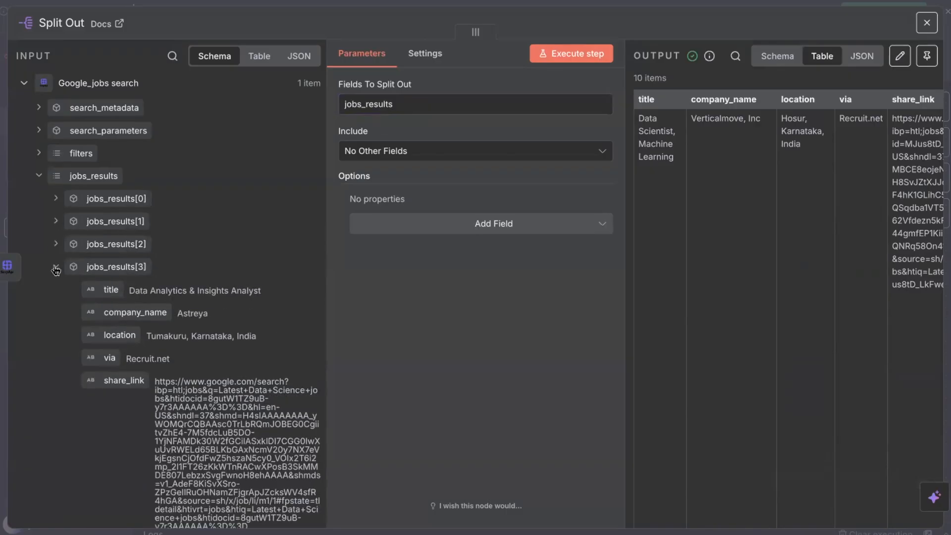
pyautogui.click(56, 268)
pyautogui.click(55, 290)
pyautogui.click(56, 312)
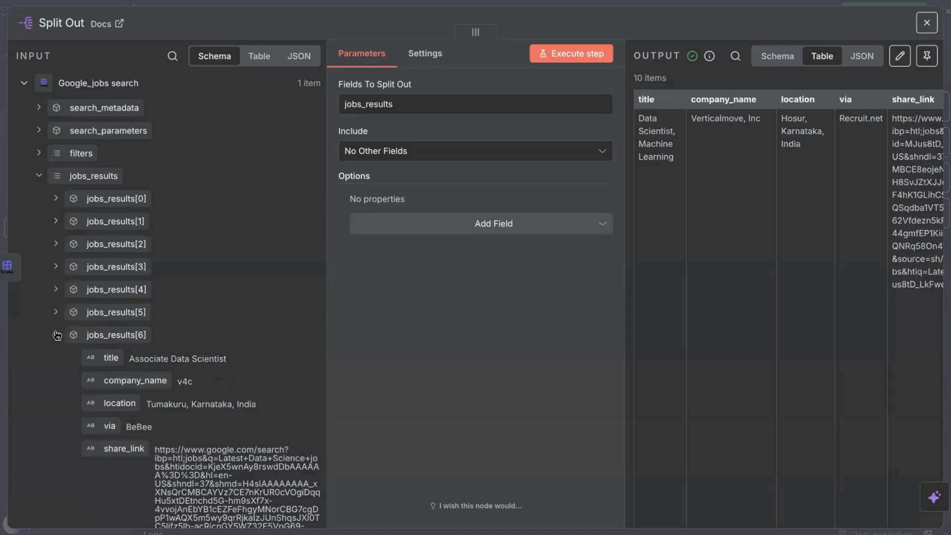
pyautogui.click(56, 335)
pyautogui.click(57, 357)
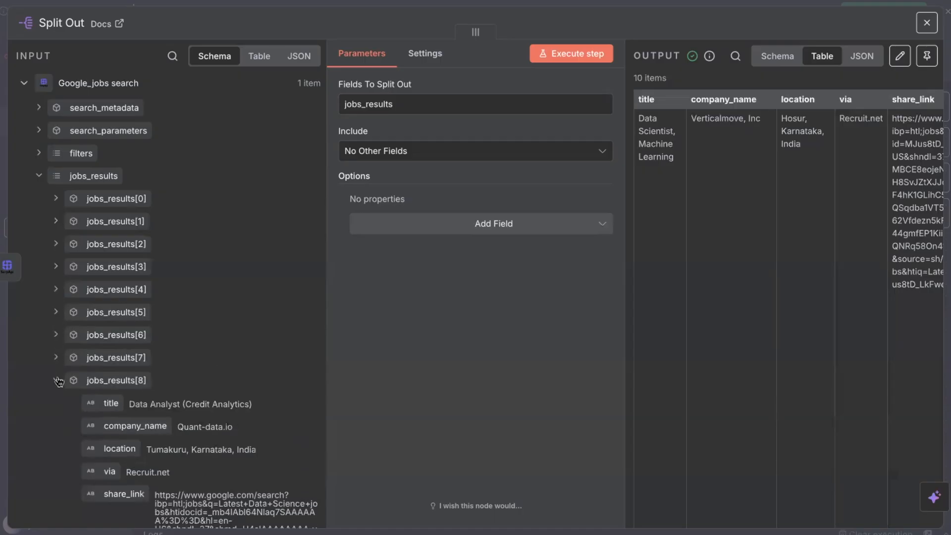
pyautogui.click(56, 380)
pyautogui.click(57, 404)
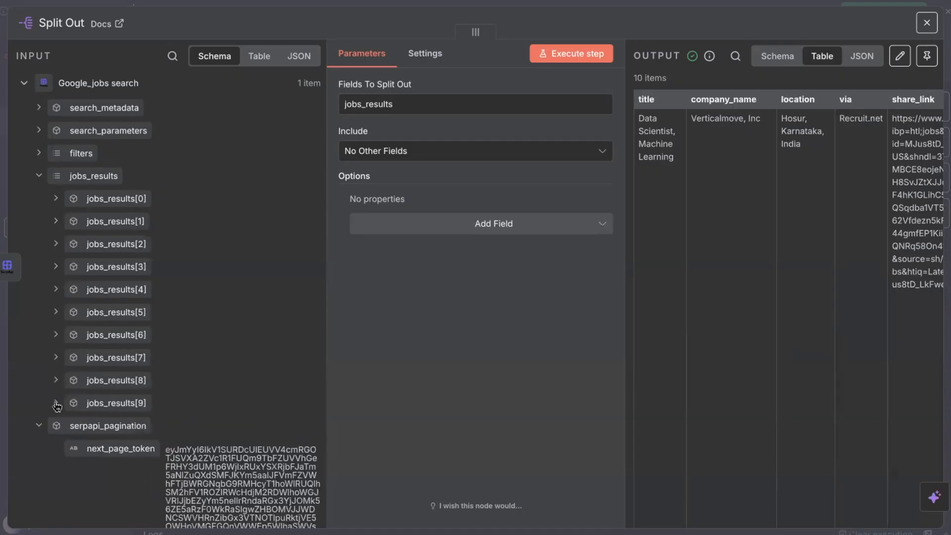
pyautogui.click(42, 427)
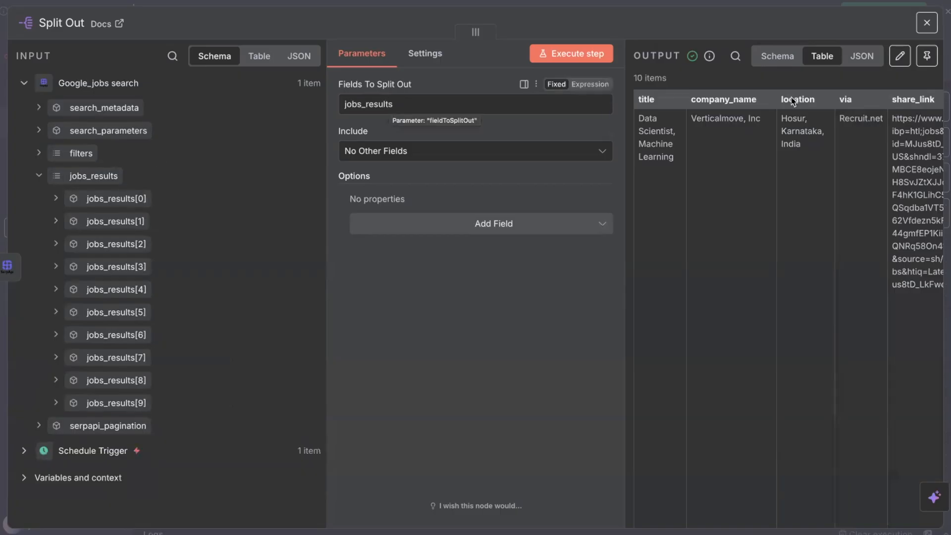
# Examine the individual job rows and the item count in the Split Out node's output table
pyautogui.scroll(-10, 750, 248)
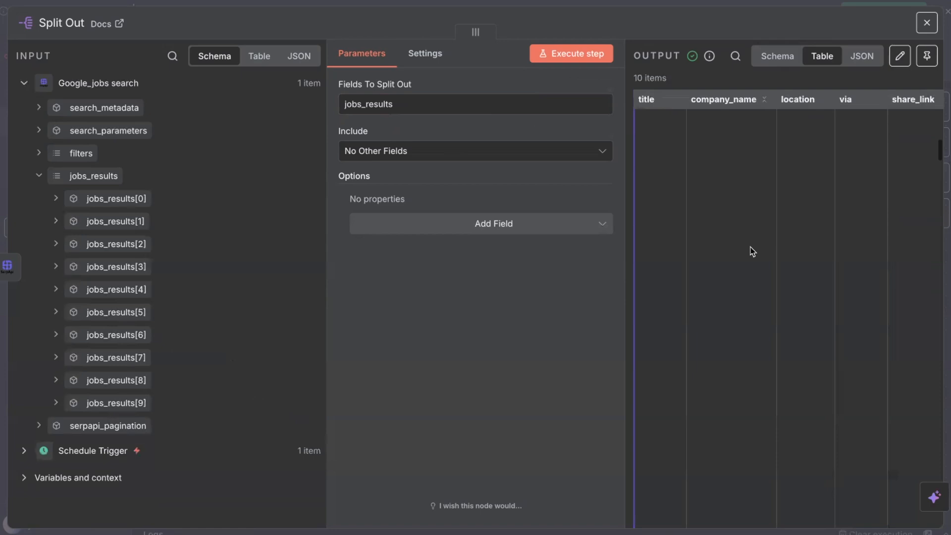
pyautogui.scroll(-10, 752, 251)
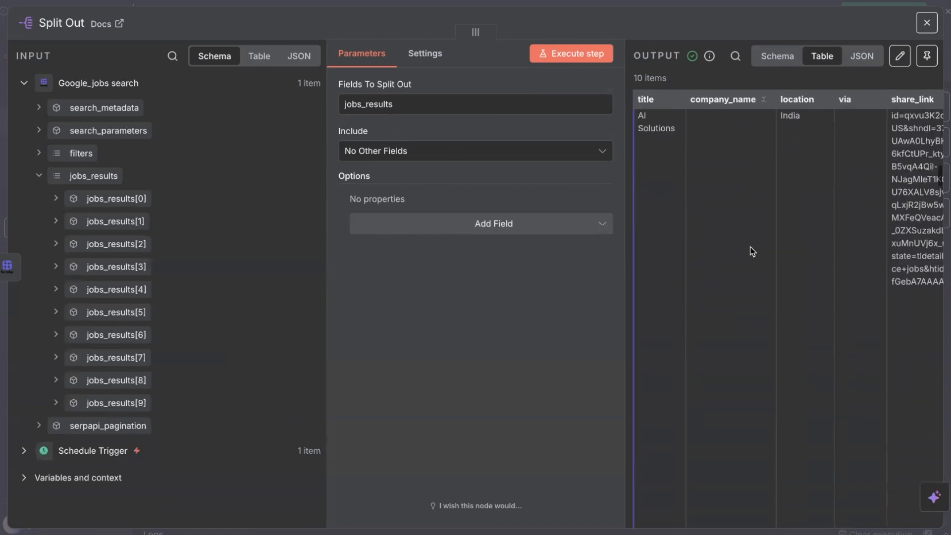
pyautogui.scroll(-5, 750, 250)
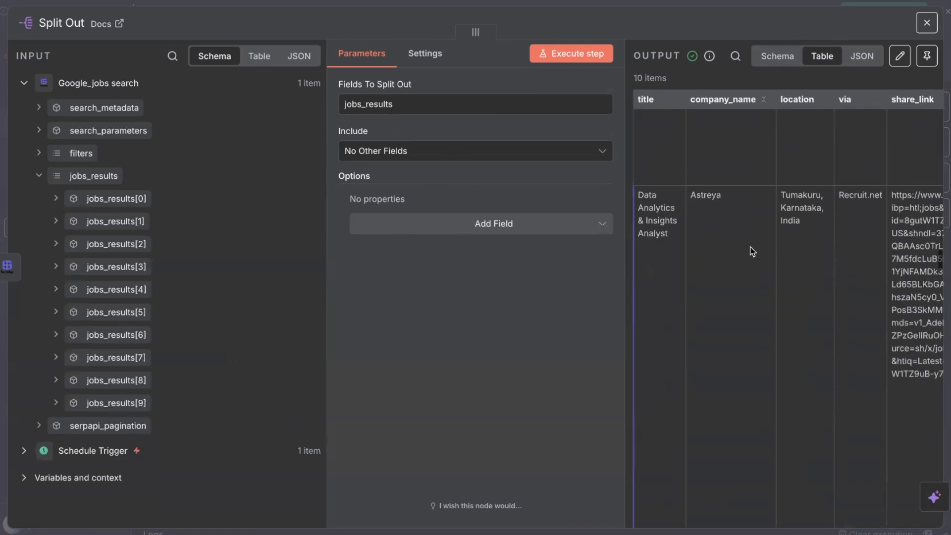
pyautogui.moveTo(643, 78); pyautogui.dragTo(680, 81)
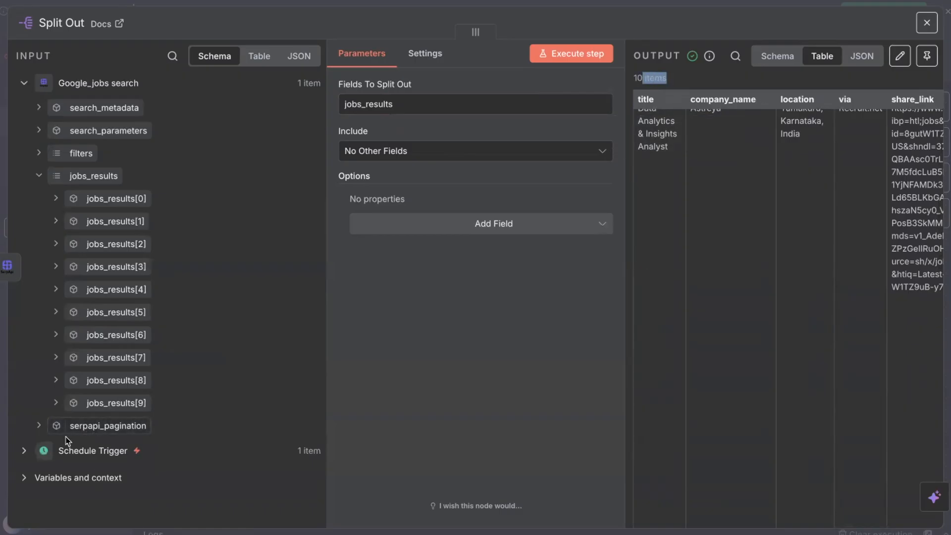
# Inspect the next_page_token and next link under serpapi_pagination in the input schema, collapse it and return to the canvas
pyautogui.click(99, 427)
pyautogui.scroll(-5, 114, 435)
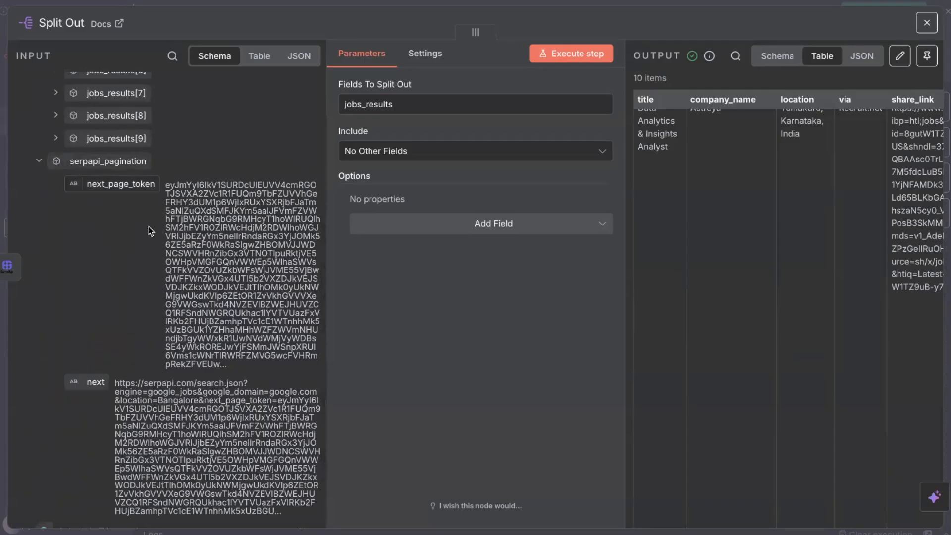
pyautogui.scroll(-2, 147, 357)
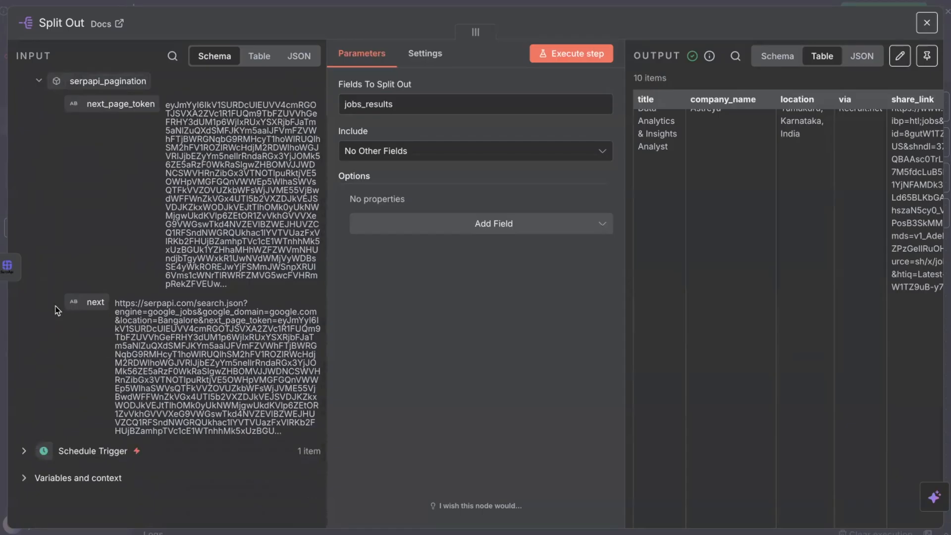
pyautogui.scroll(3, 40, 218)
pyautogui.click(38, 221)
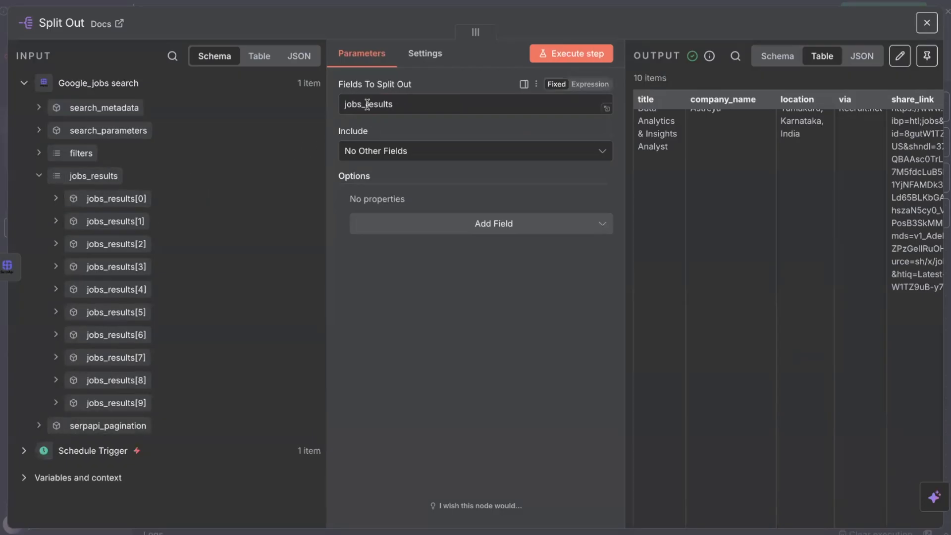
pyautogui.click(930, 29)
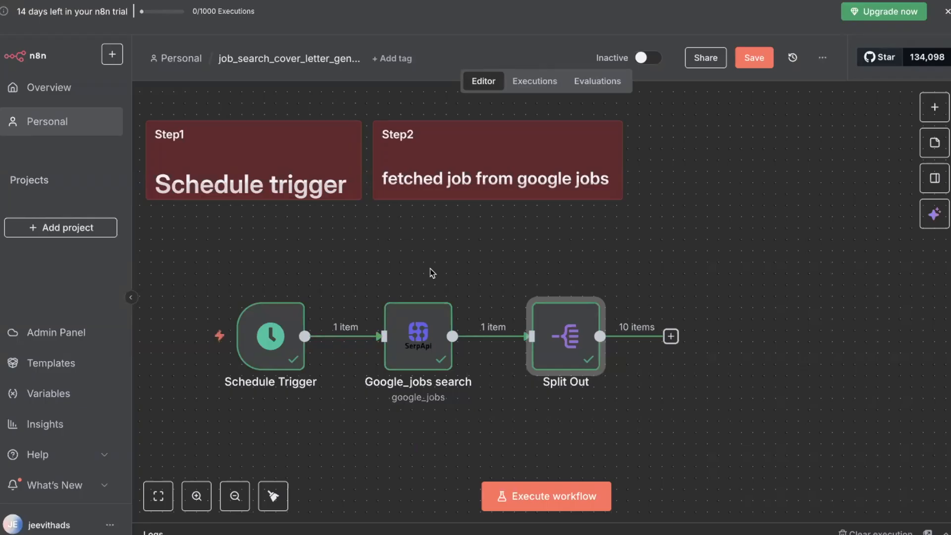
# Add an Edit Fields node after the Split Out node and return to the canvas
pyautogui.click(671, 338)
pyautogui.write('edit')
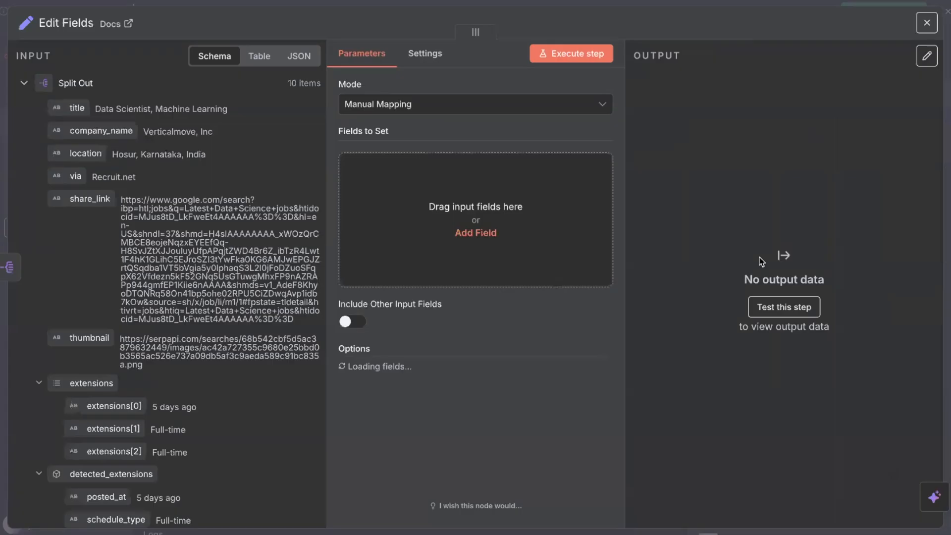
pyautogui.click(762, 258)
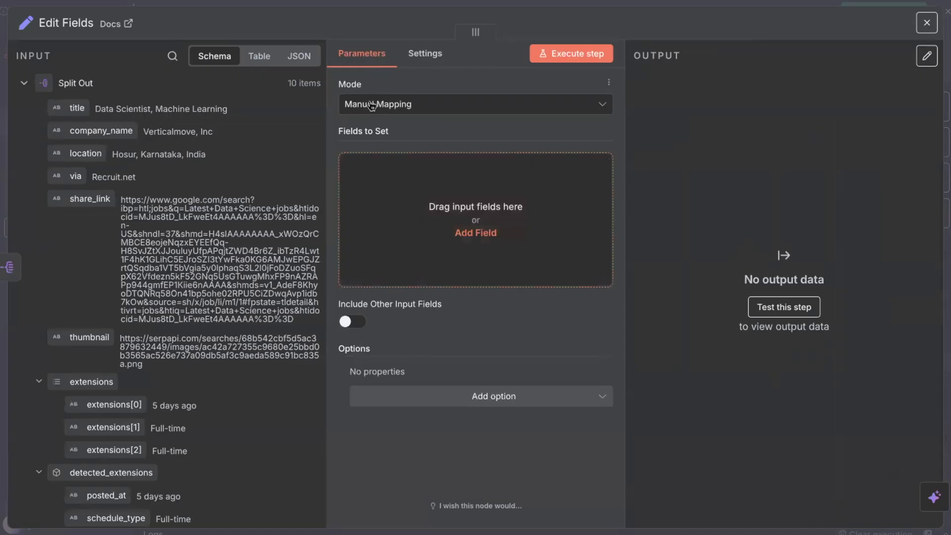
pyautogui.click(927, 22)
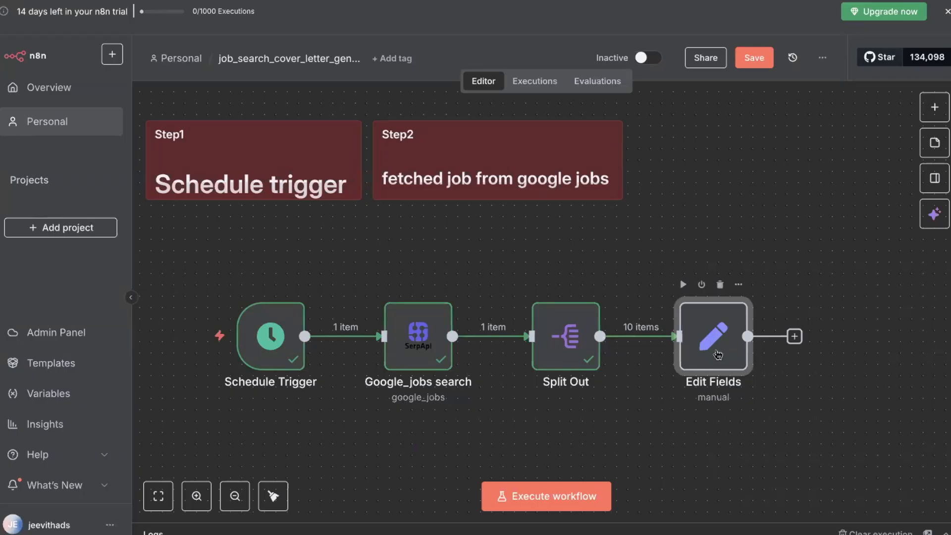
# Move the Step1 and Step2 sticky notes slightly higher on the canvas, keeping them aligned
pyautogui.moveTo(293, 155)
pyautogui.mouseDown()
pyautogui.moveTo(282, 130)
pyautogui.moveTo(294, 144)
pyautogui.mouseUp()
pyautogui.moveTo(456, 166); pyautogui.dragTo(455, 155)
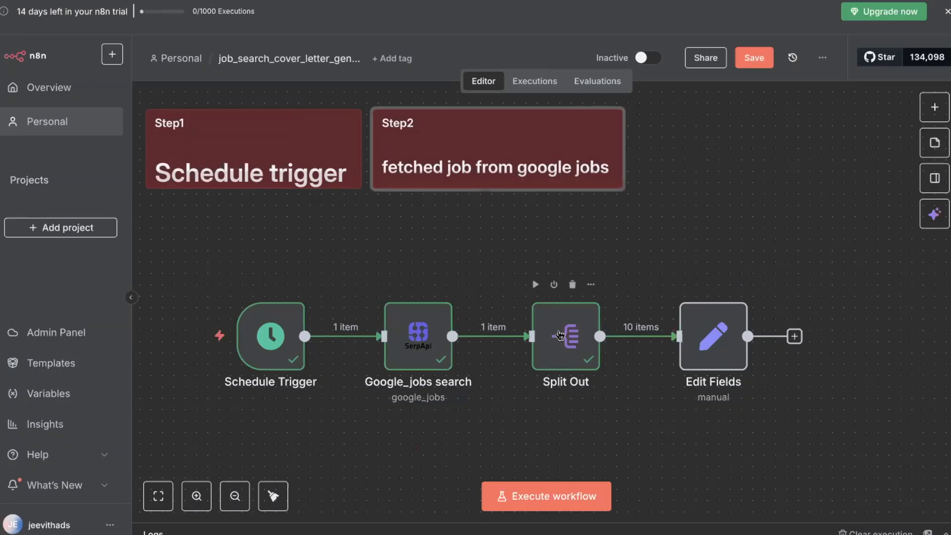
# Open the Edit Fields node, choose Manual Mapping as the mode and add an empty field to set
pyautogui.doubleClick(712, 342)
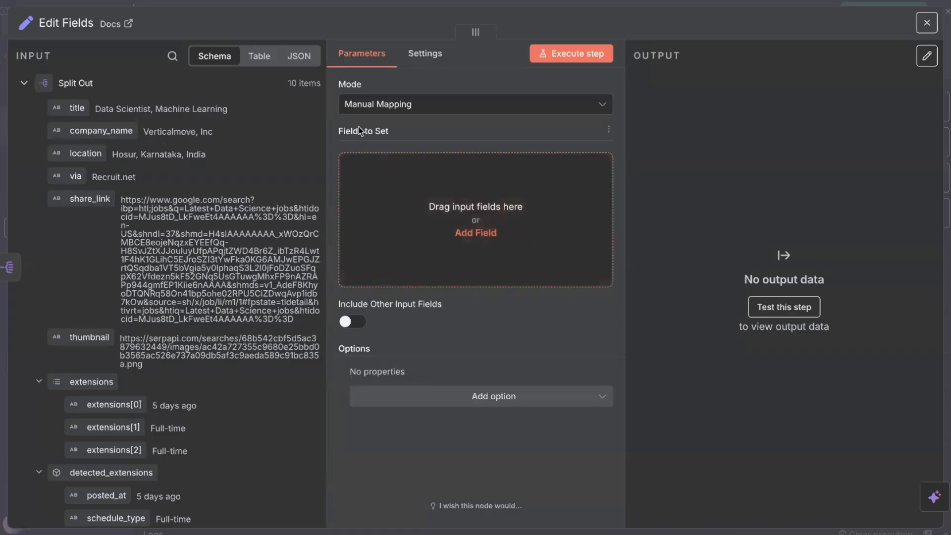
pyautogui.click(393, 105)
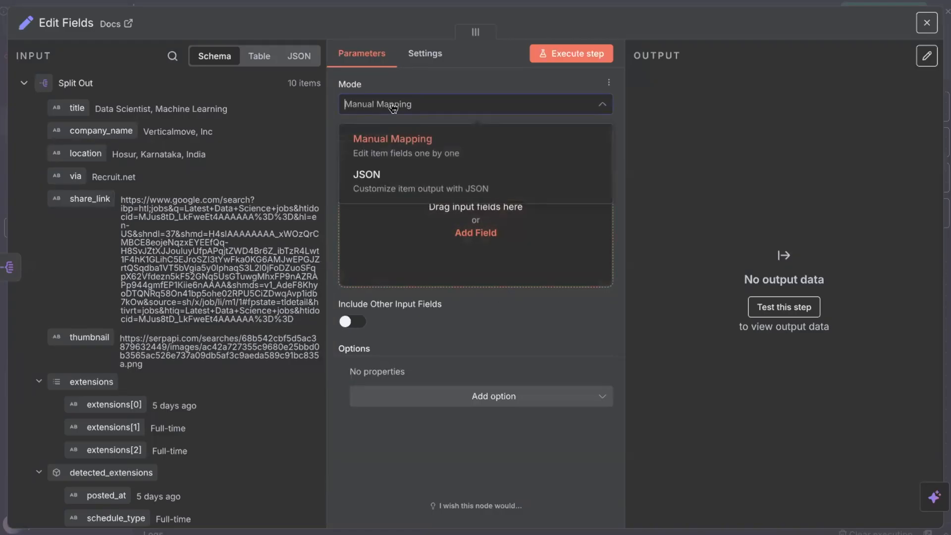
pyautogui.click(387, 150)
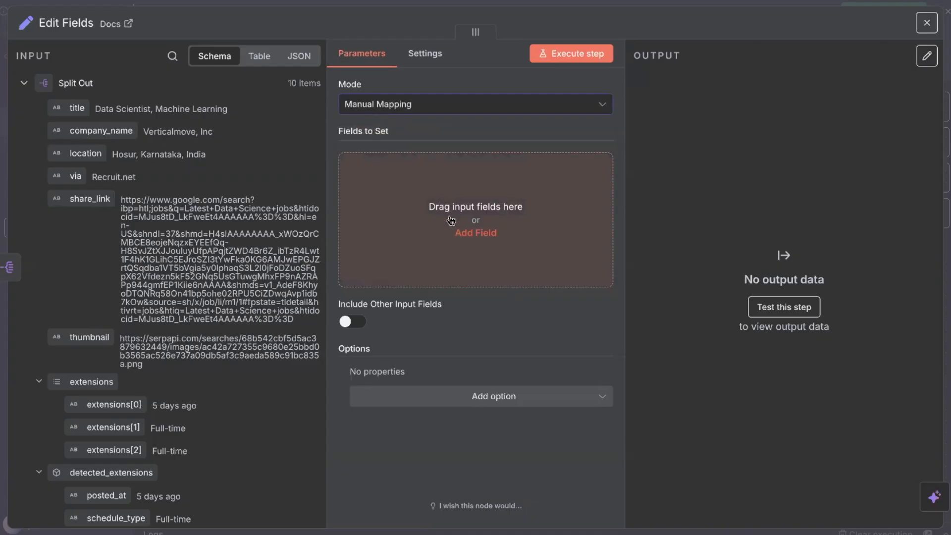
pyautogui.click(475, 233)
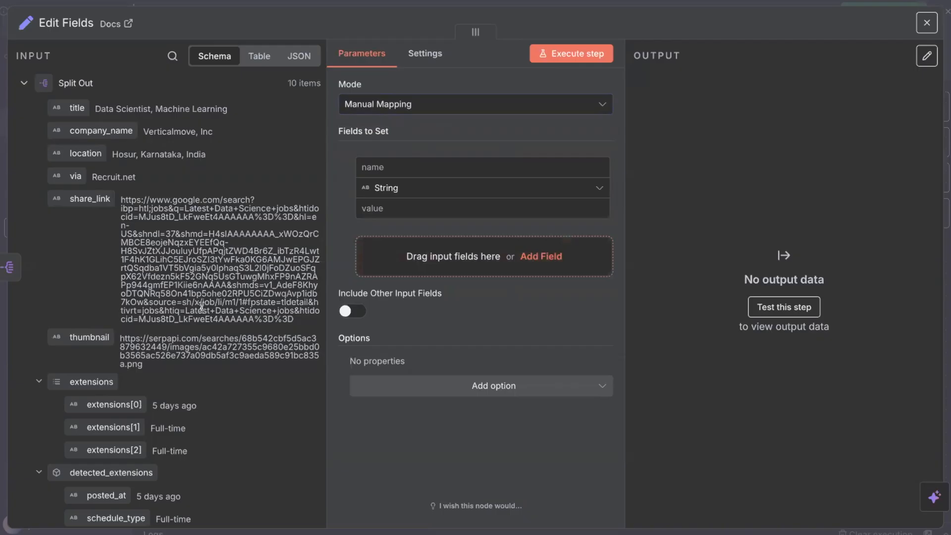
pyautogui.doubleClick(25, 86)
# Map the input's title as the field name with the value {{ $json.title }} and execute the Edit Fields node
pyautogui.click(390, 170)
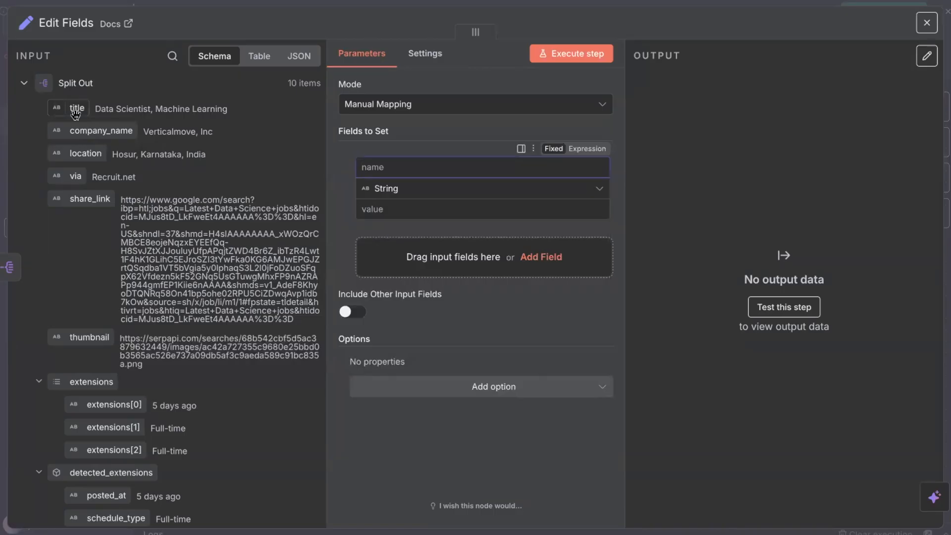
pyautogui.moveTo(75, 113); pyautogui.dragTo(396, 182)
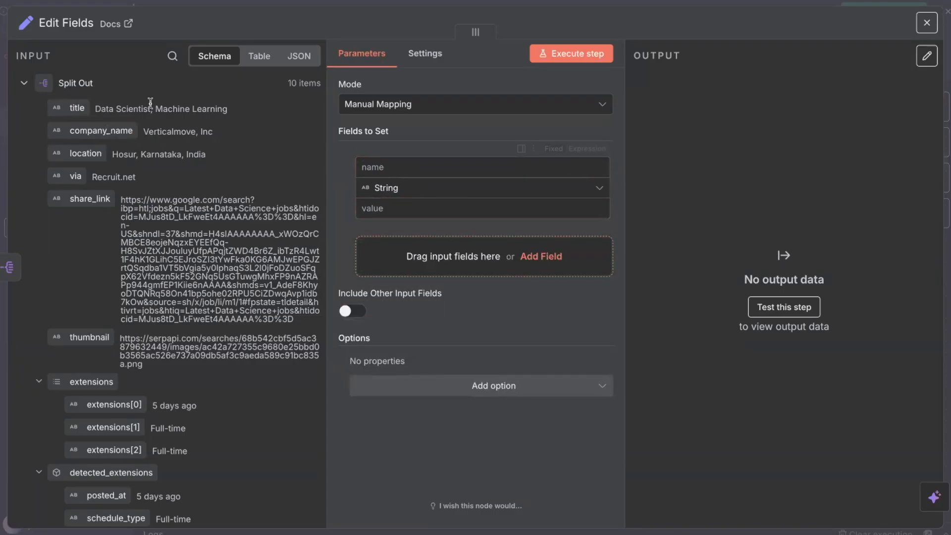
pyautogui.moveTo(75, 108); pyautogui.dragTo(386, 171)
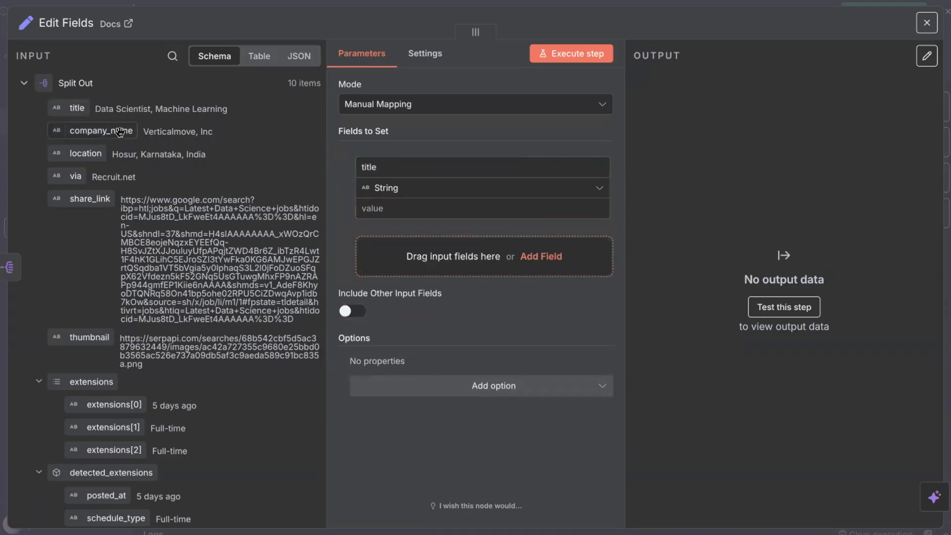
pyautogui.moveTo(77, 110); pyautogui.dragTo(386, 213)
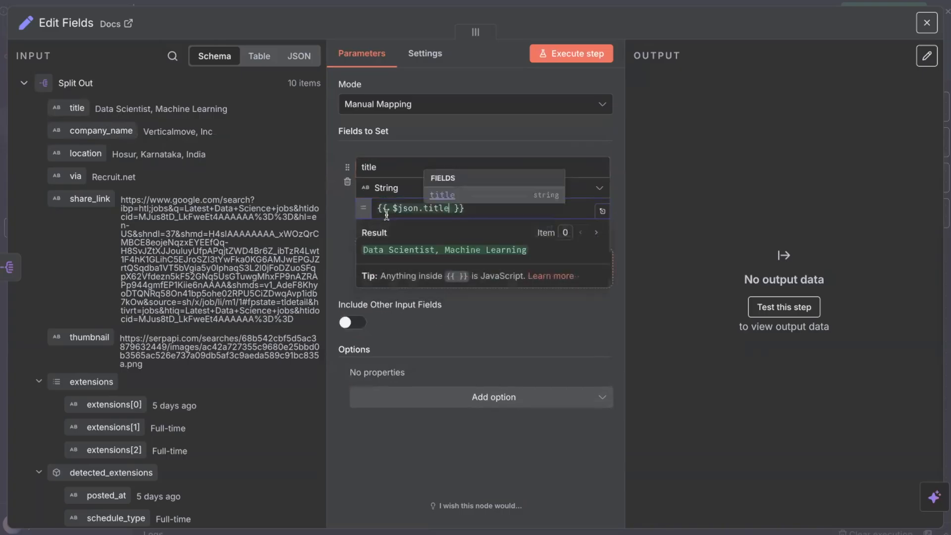
pyautogui.click(565, 54)
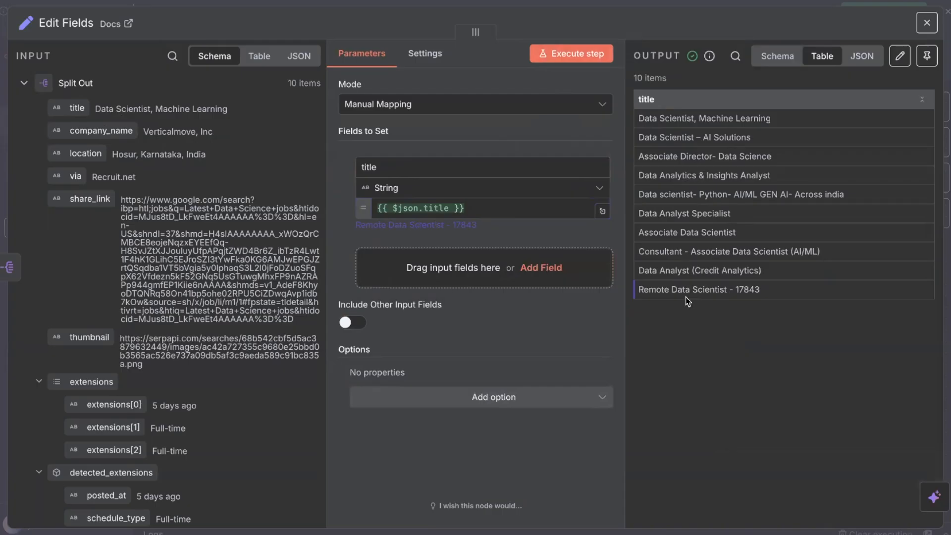
# Add a company_name field with the value {{ $json.company_name }}, execute the node and widen the output area
pyautogui.click(540, 270)
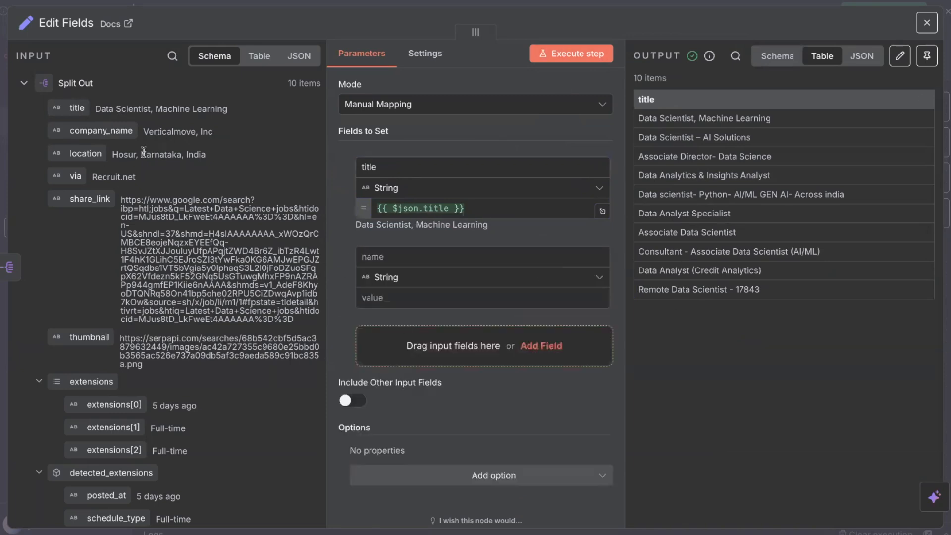
pyautogui.moveTo(101, 131); pyautogui.dragTo(393, 266)
pyautogui.moveTo(86, 130); pyautogui.dragTo(402, 299)
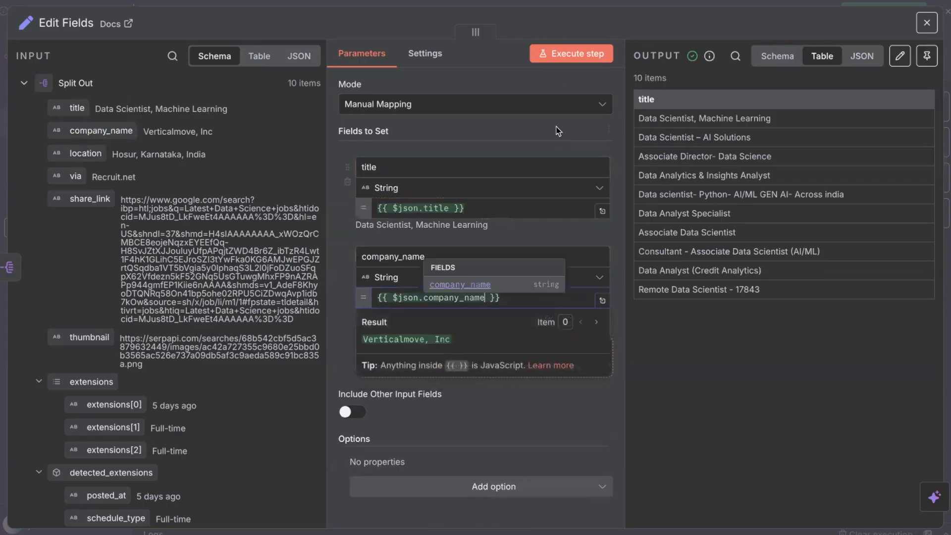
pyautogui.click(572, 59)
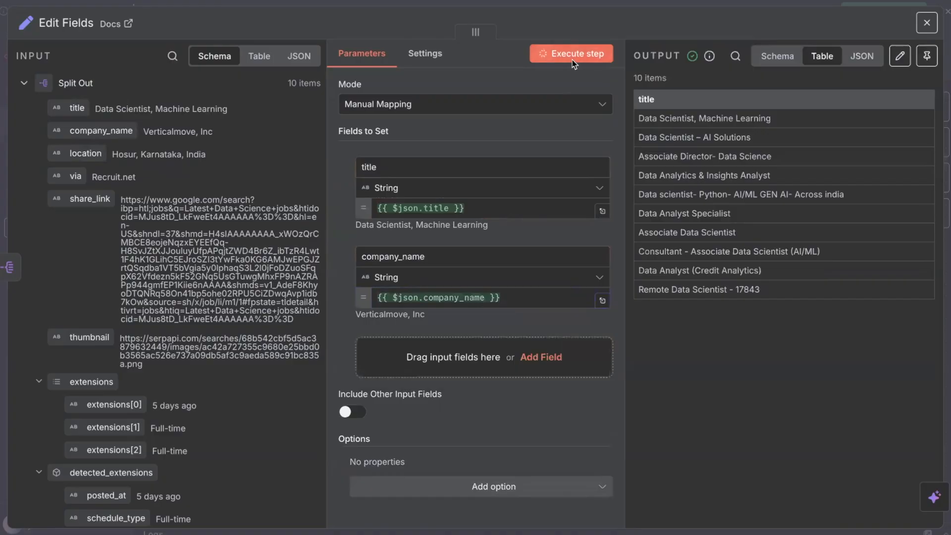
pyautogui.moveTo(327, 121); pyautogui.dragTo(240, 123)
pyautogui.moveTo(625, 122); pyautogui.dragTo(515, 138)
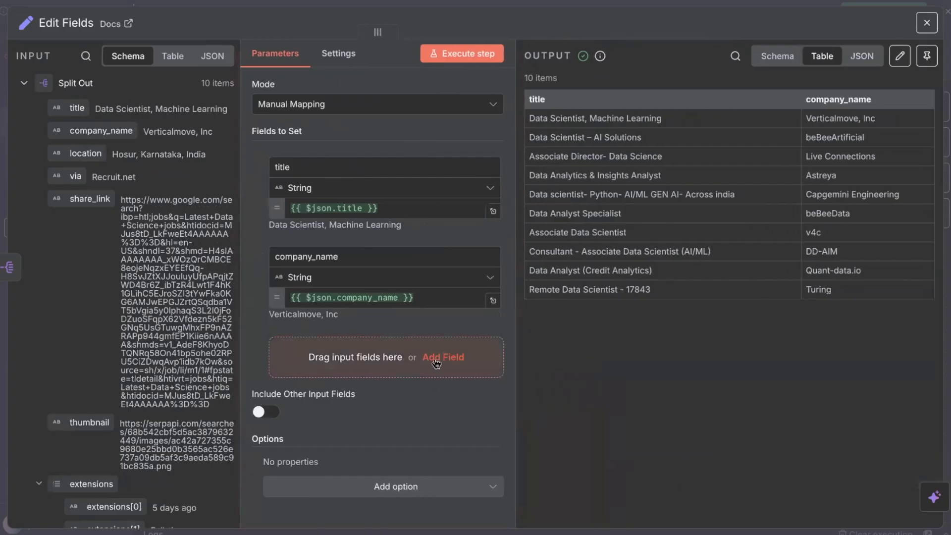
# Add a location field mapped to {{ $json.location }} and execute the Edit Fields node
pyautogui.click(436, 365)
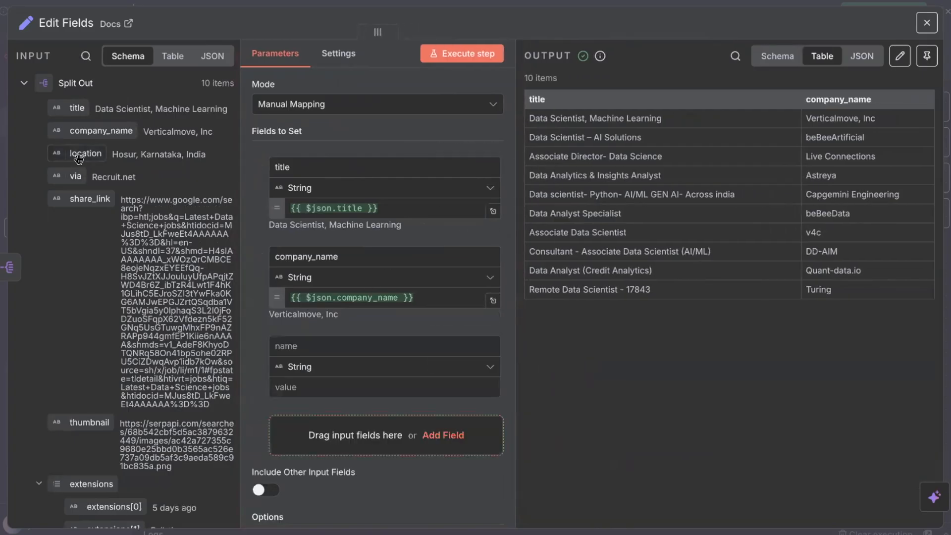
pyautogui.moveTo(78, 158); pyautogui.dragTo(291, 346)
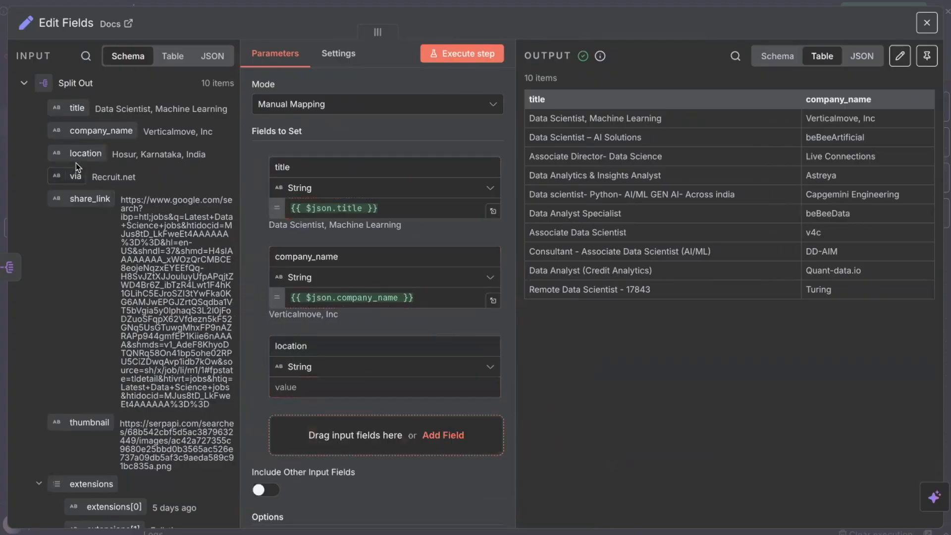
pyautogui.moveTo(78, 154); pyautogui.dragTo(295, 388)
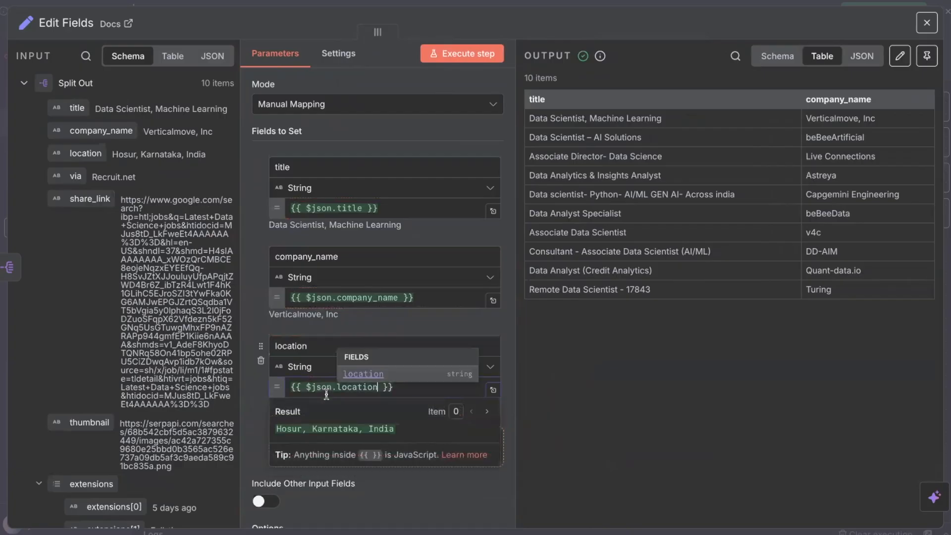
pyautogui.click(459, 59)
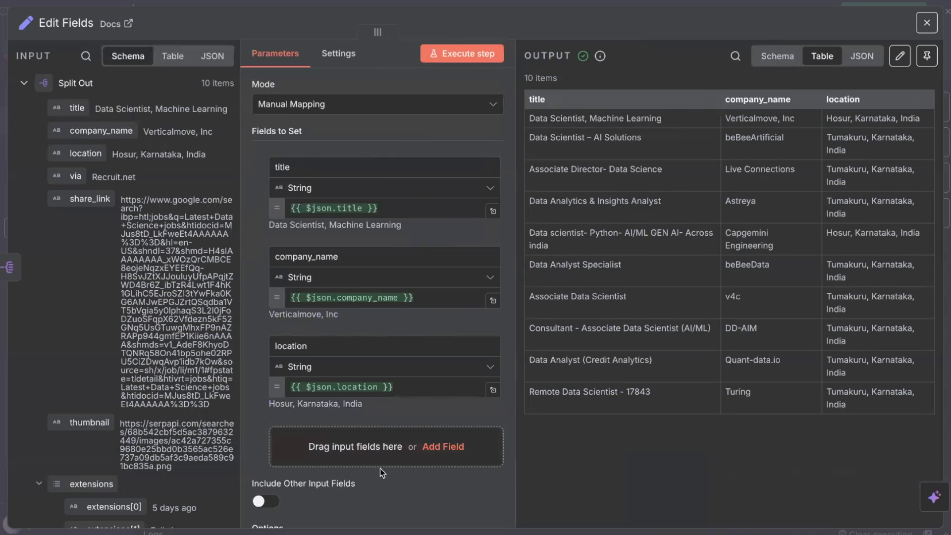
# Add a field named detected_extensions.posted_at with the input's posted_at as its value and execute the node
pyautogui.click(438, 447)
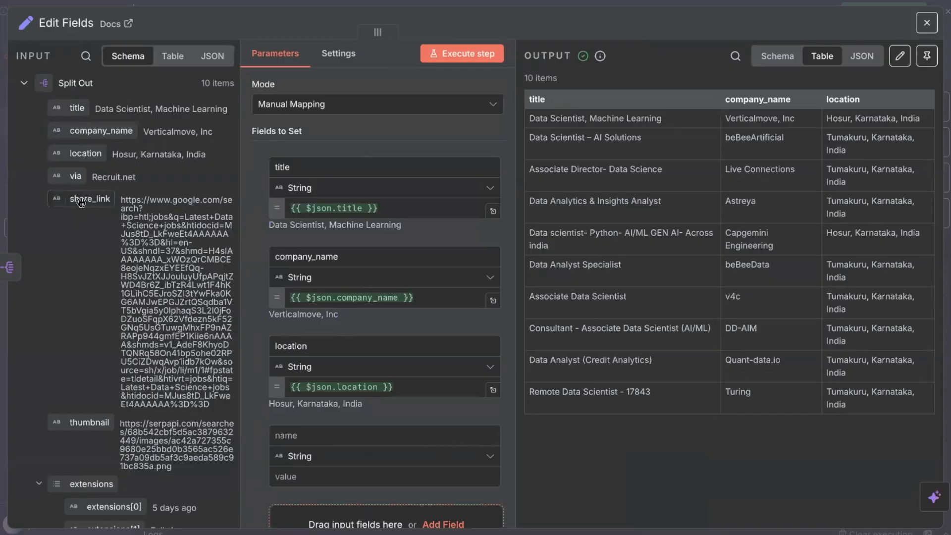
pyautogui.scroll(-5, 87, 368)
pyautogui.scroll(-3, 87, 368)
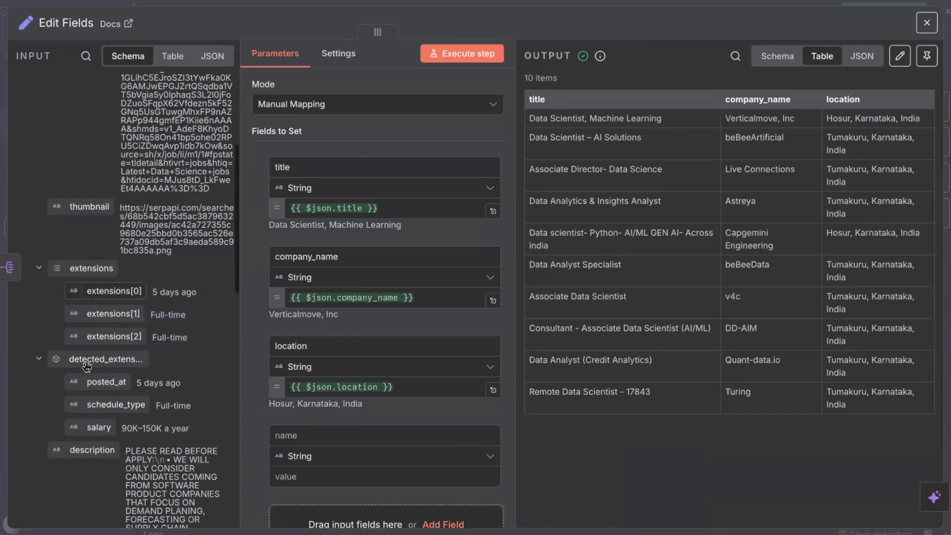
pyautogui.moveTo(96, 361); pyautogui.dragTo(299, 437)
pyautogui.moveTo(412, 436); pyautogui.dragTo(277, 434)
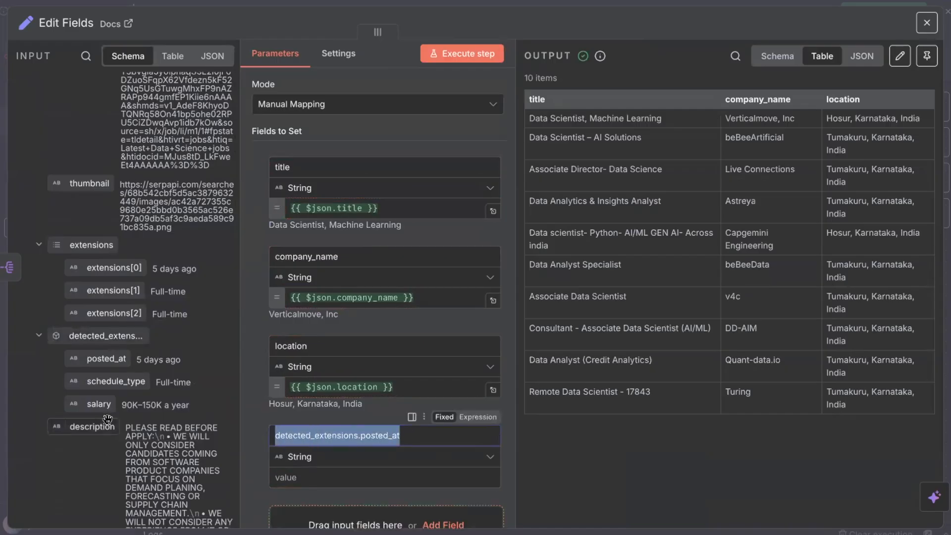
pyautogui.moveTo(99, 359); pyautogui.dragTo(304, 469)
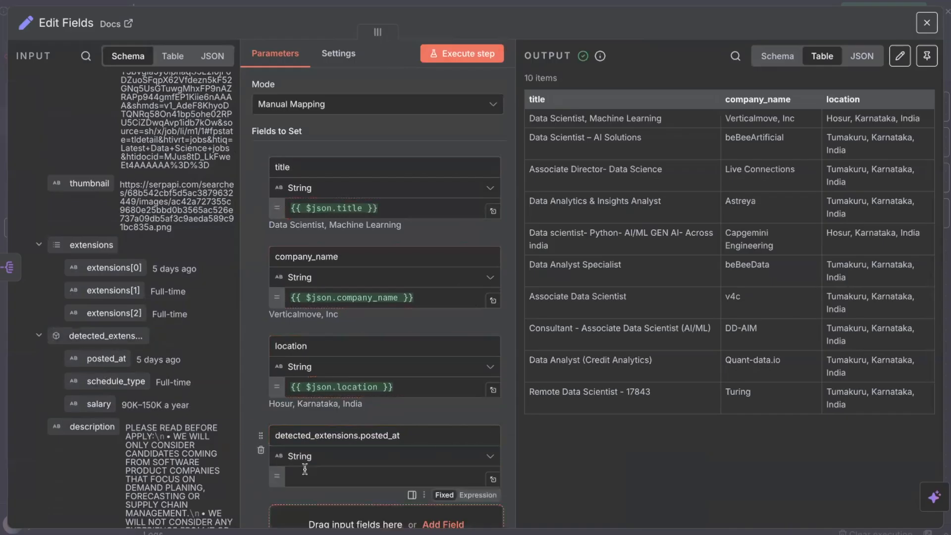
pyautogui.click(479, 55)
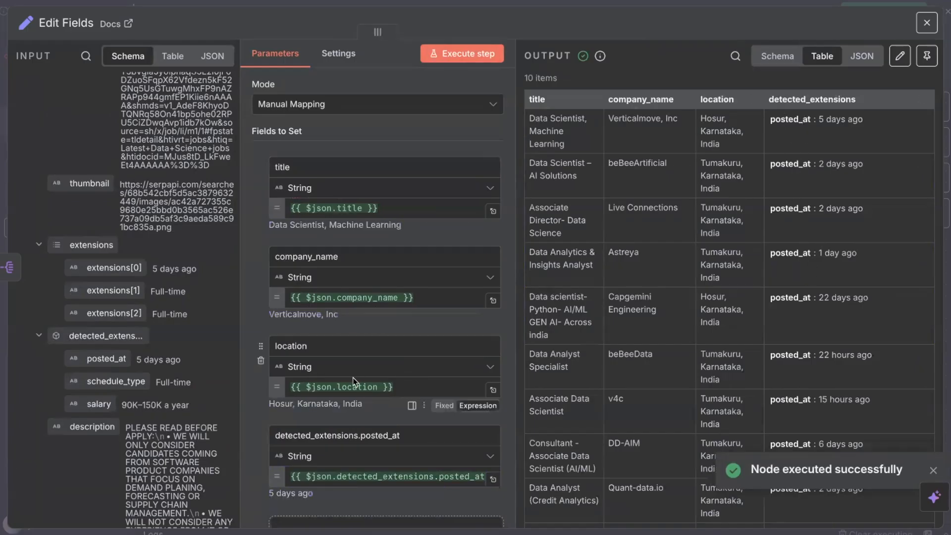
# Shorten the detected_extensions.posted_at field name to posted_at, remap its value from the input's posted_at and execute the node
pyautogui.moveTo(358, 438); pyautogui.dragTo(266, 441)
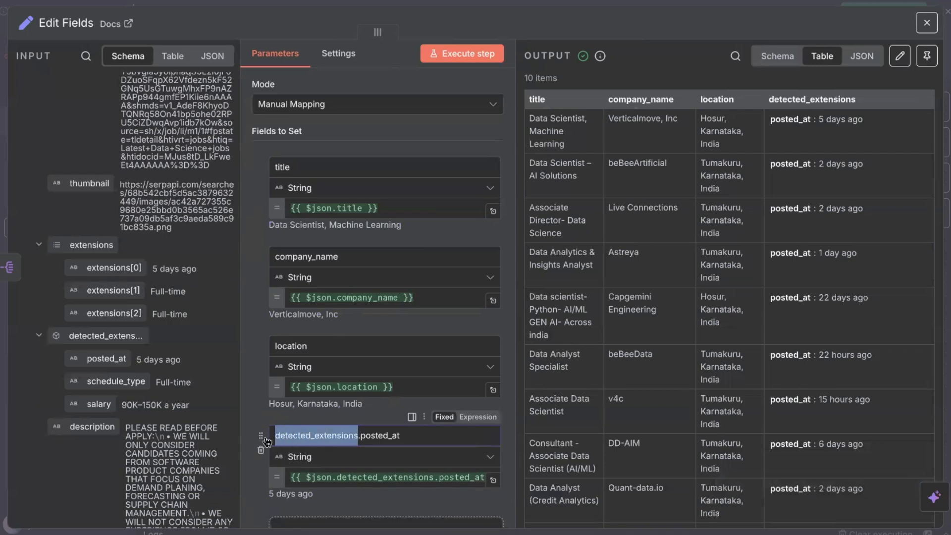
pyautogui.press('BackSpace')
pyautogui.press('Delete')
pyautogui.moveTo(312, 478); pyautogui.dragTo(486, 477)
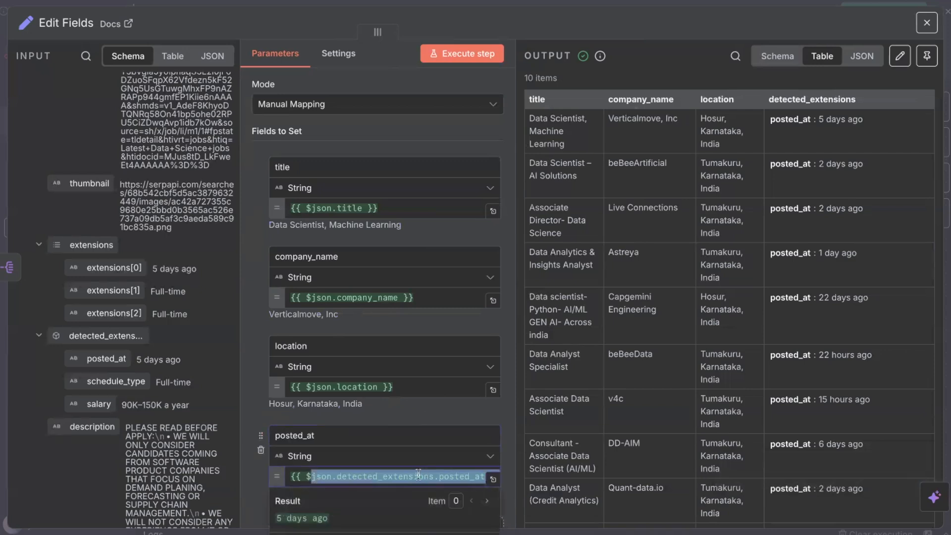
pyautogui.press('BackSpace')
pyautogui.moveTo(328, 474); pyautogui.dragTo(279, 474)
pyautogui.press('BackSpace')
pyautogui.moveTo(119, 359); pyautogui.dragTo(346, 478)
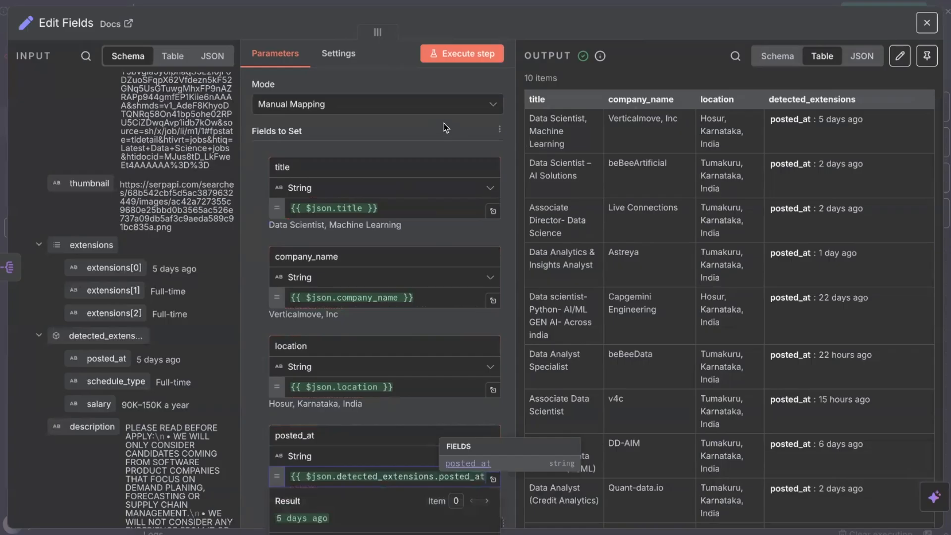
pyautogui.click(459, 62)
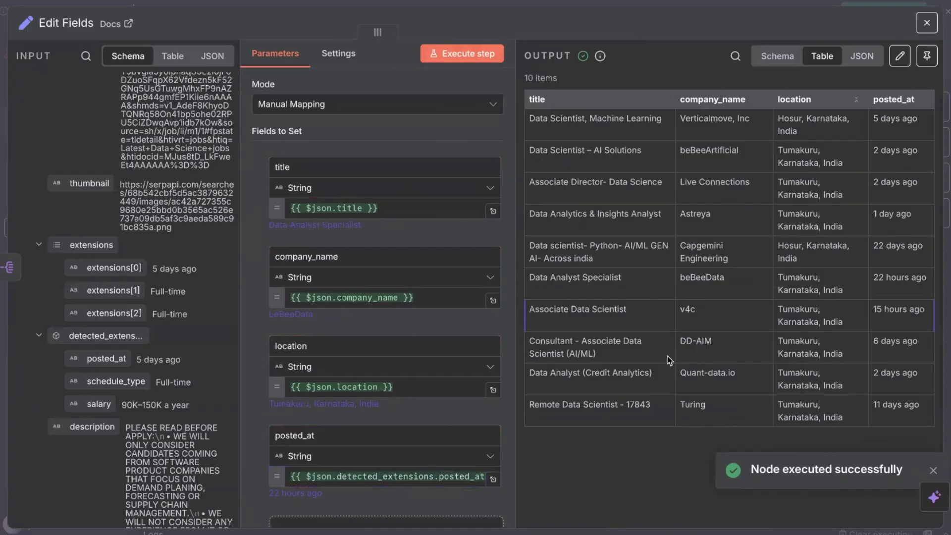
# Add another empty field to set below posted_at
pyautogui.scroll(-1, 390, 411)
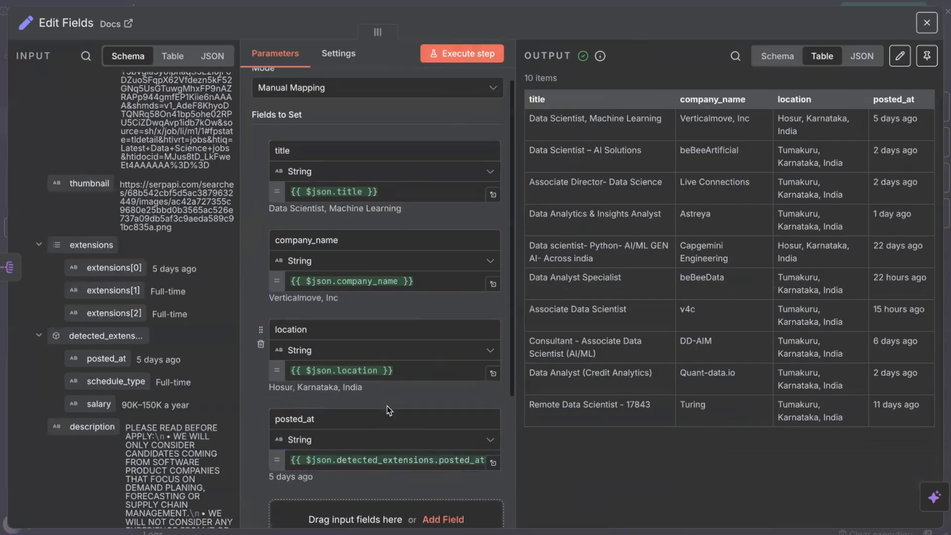
pyautogui.scroll(1, 389, 411)
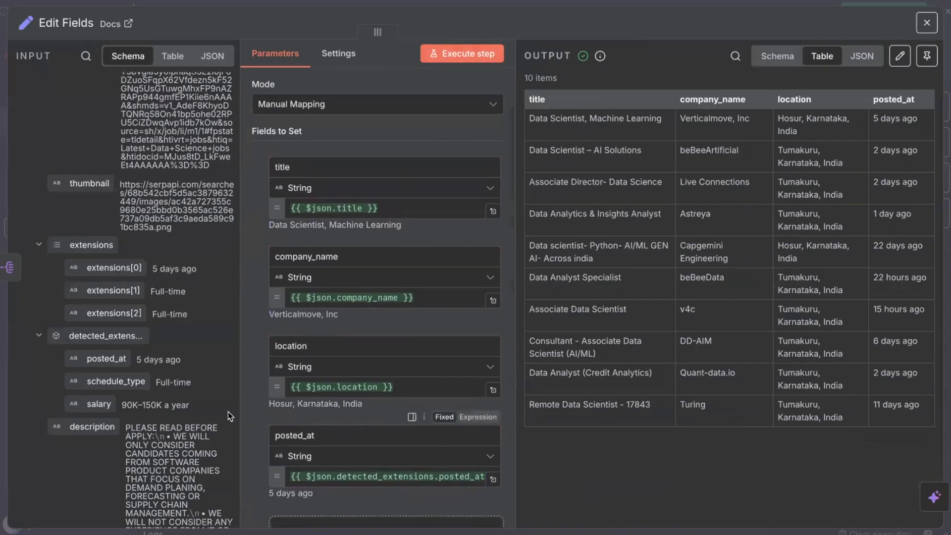
pyautogui.scroll(-5, 367, 437)
pyautogui.click(453, 411)
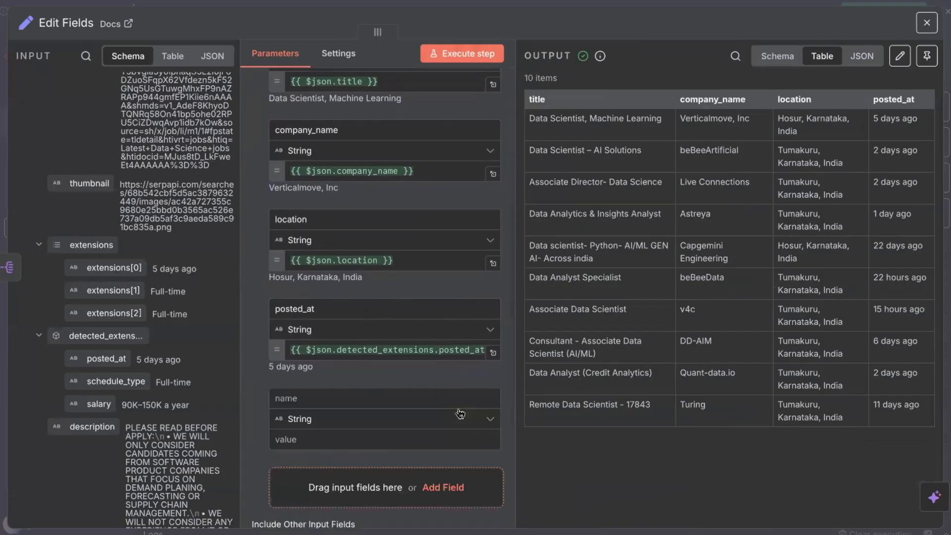
pyautogui.scroll(-4, 364, 298)
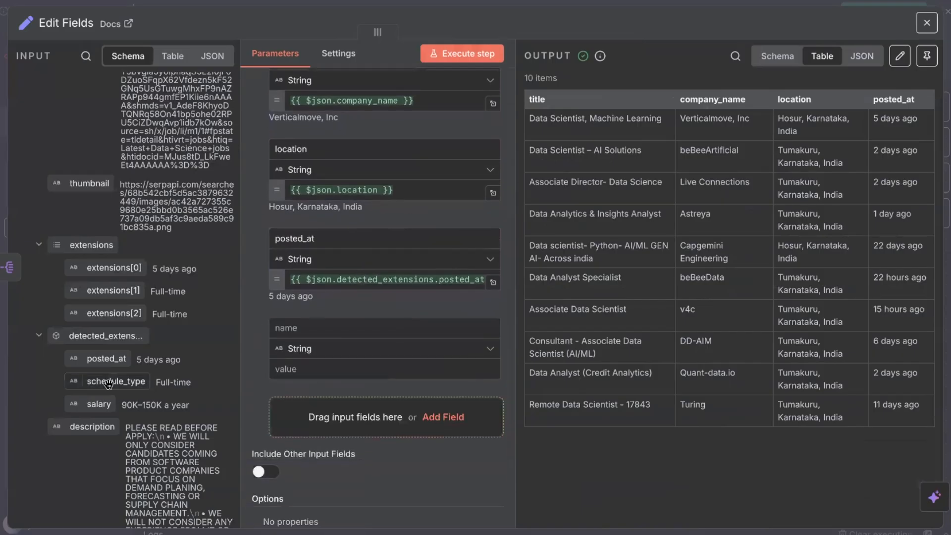
# Try to map the input's detected_extensions.salary as the new field's name and value, retry the value once and clear it
pyautogui.moveTo(102, 406); pyautogui.dragTo(307, 347)
pyautogui.moveTo(98, 402); pyautogui.dragTo(301, 388)
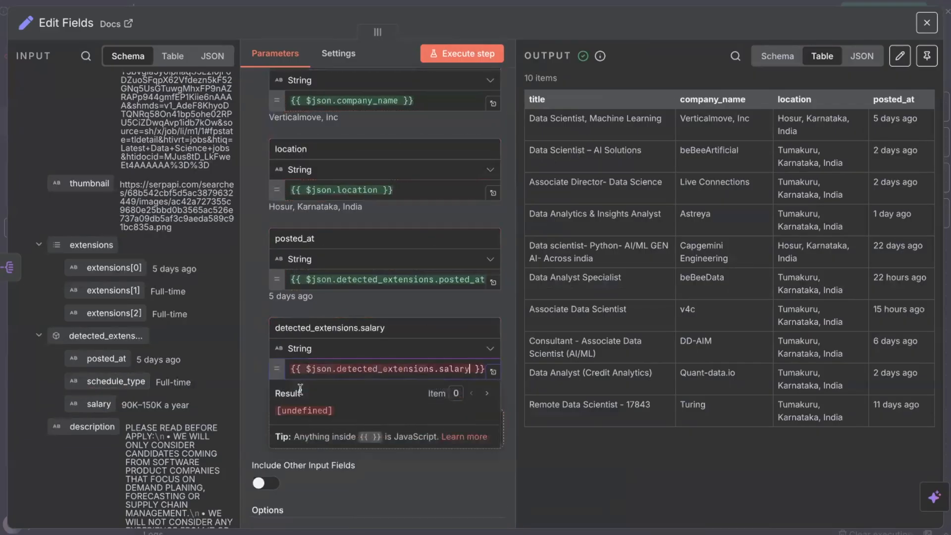
pyautogui.tripleClick(411, 370)
pyautogui.press('BackSpace')
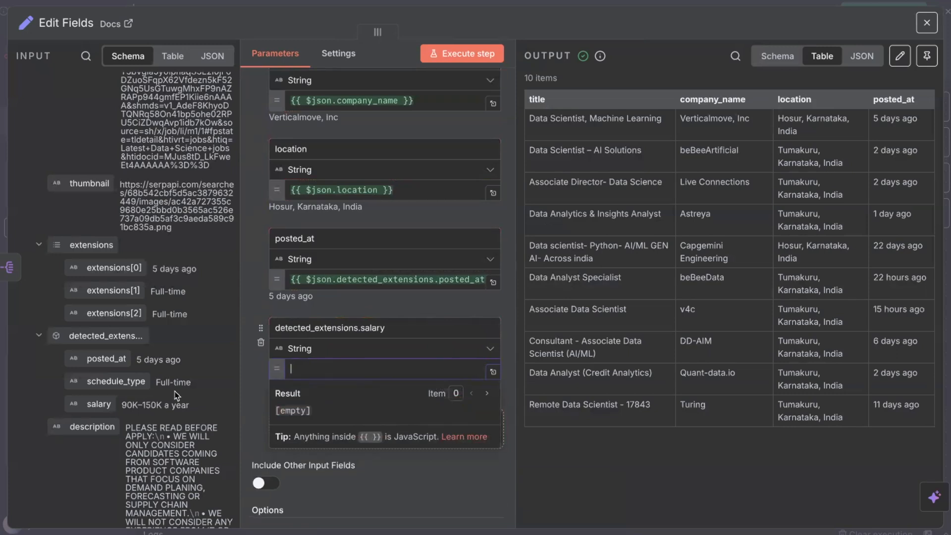
pyautogui.moveTo(109, 403); pyautogui.dragTo(332, 385)
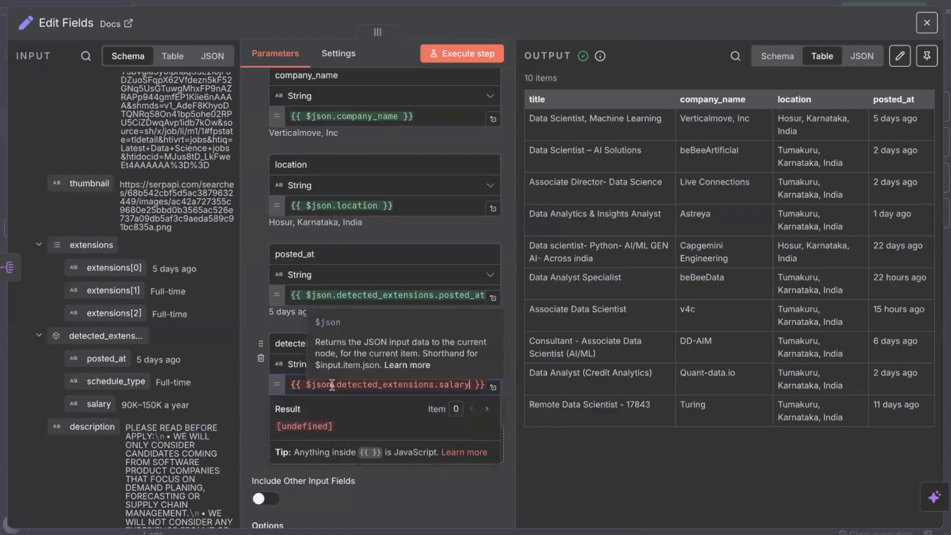
pyautogui.press('BackSpace')
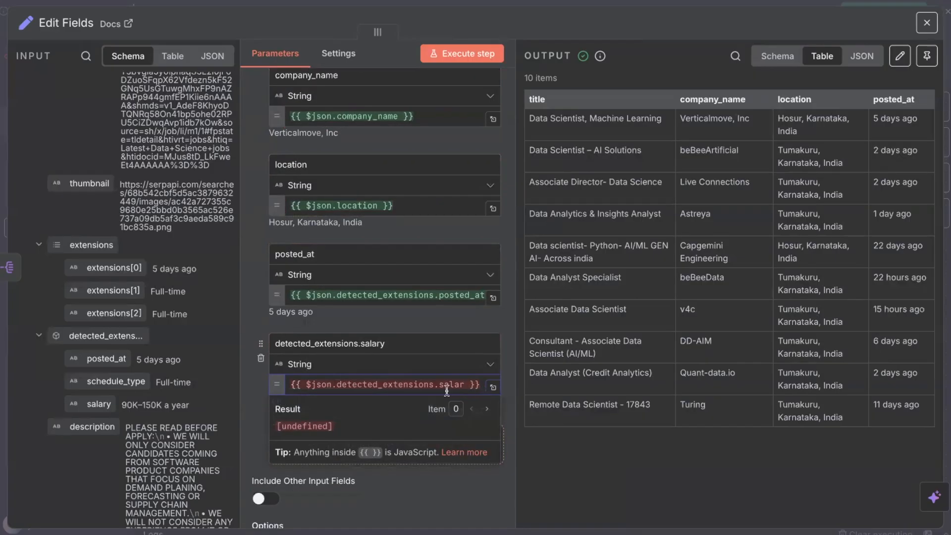
pyautogui.moveTo(481, 390); pyautogui.dragTo(290, 385)
pyautogui.press('BackSpace')
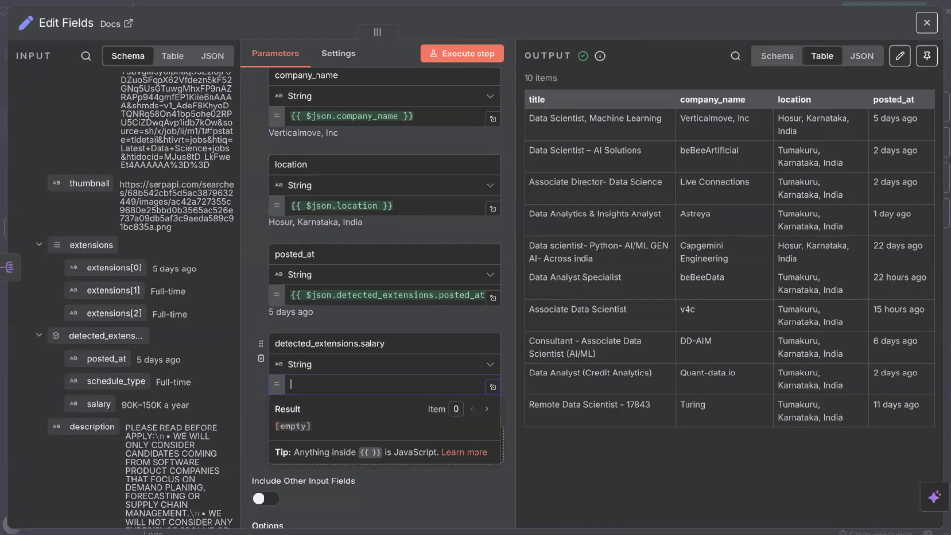
# Clear the last field's name and try remapping detected_extensions.salary as both its name and value
pyautogui.click(300, 341)
pyautogui.moveTo(394, 342); pyautogui.dragTo(262, 345)
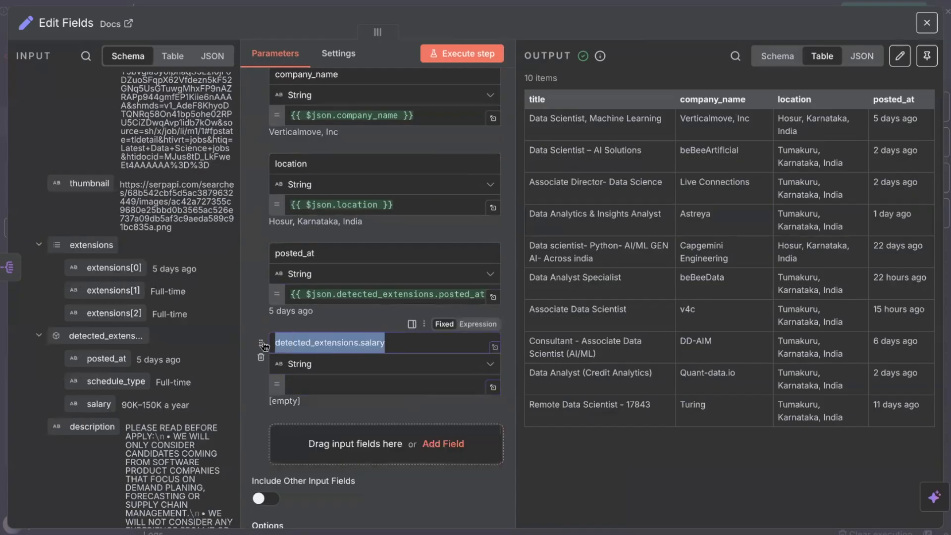
pyautogui.press('BackSpace')
pyautogui.moveTo(99, 405); pyautogui.dragTo(275, 359)
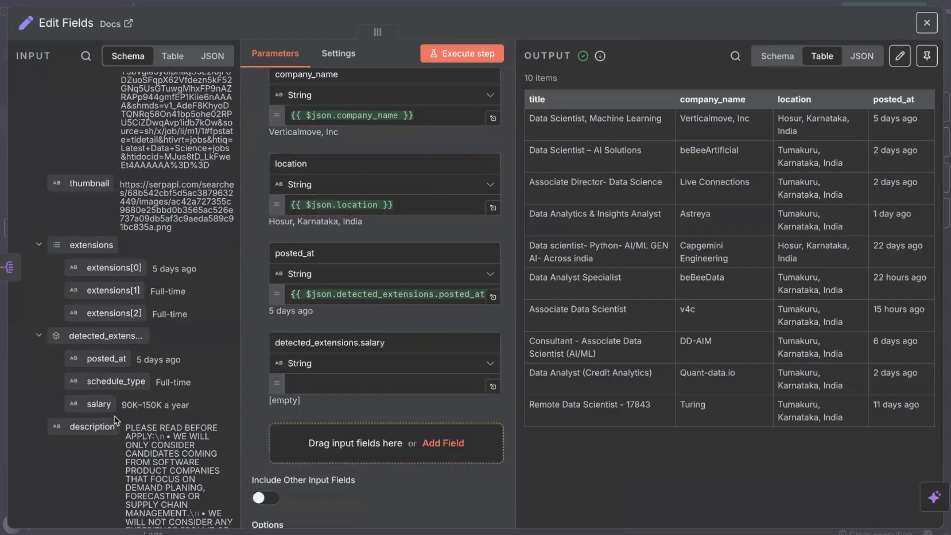
pyautogui.moveTo(97, 406); pyautogui.dragTo(319, 401)
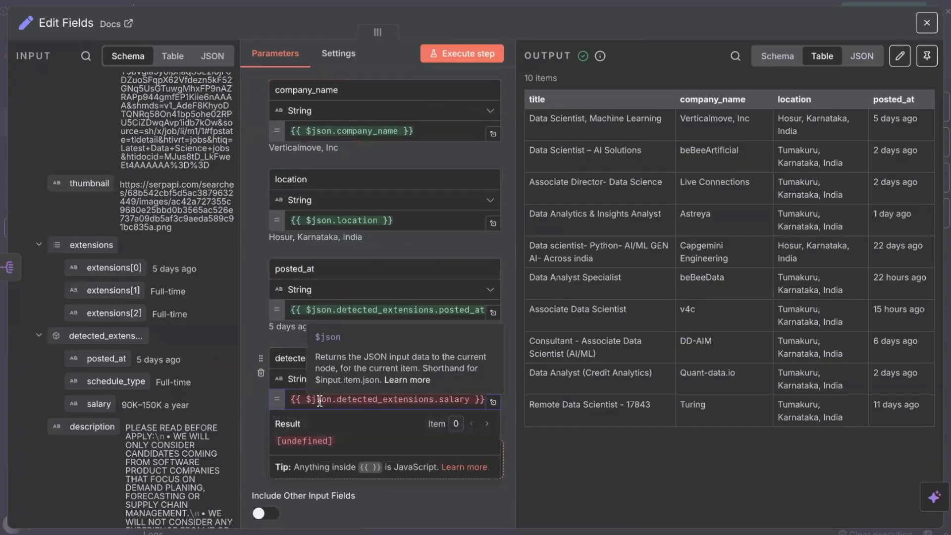
# Try replacing the salary field's value with a fresh mapping of the input's salary, then clear the value
pyautogui.tripleClick(362, 399)
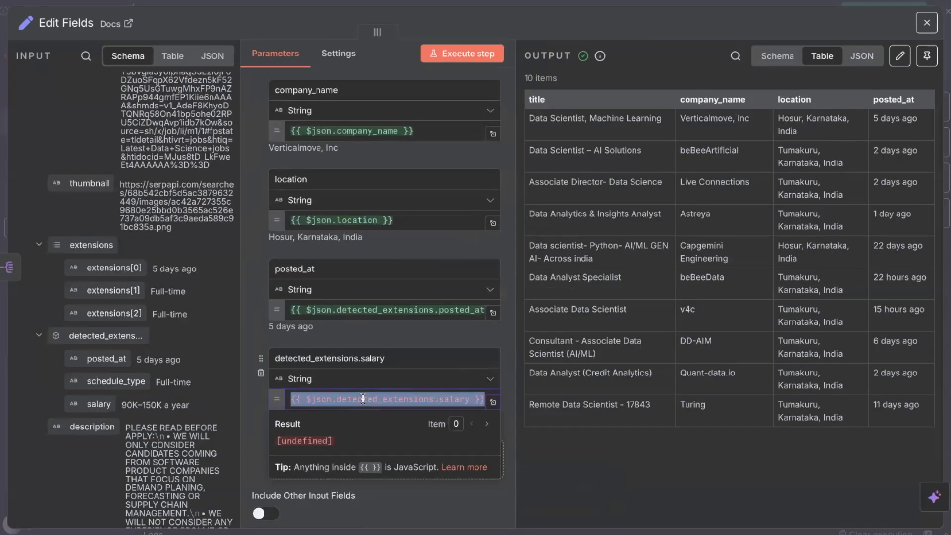
pyautogui.press('BackSpace')
pyautogui.moveTo(95, 404); pyautogui.dragTo(334, 414)
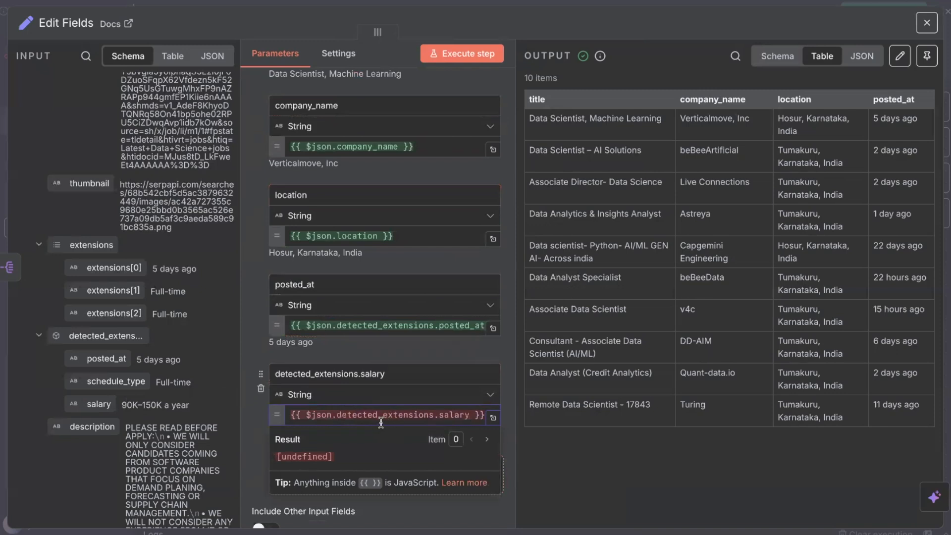
pyautogui.click(403, 319)
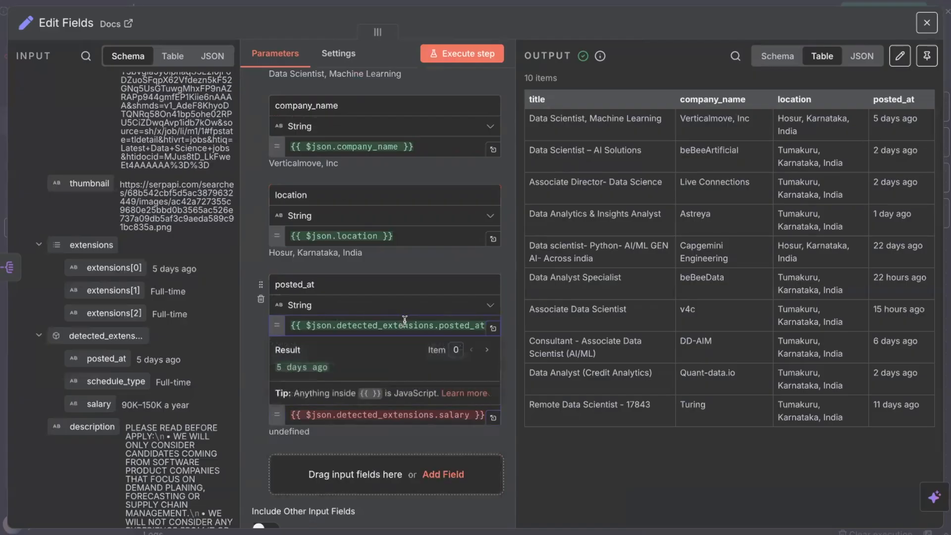
pyautogui.tripleClick(442, 414)
pyautogui.press('BackSpace')
# Replace the last field's salary mapping with the input's description as both its name and value
pyautogui.scroll(-2, 94, 382)
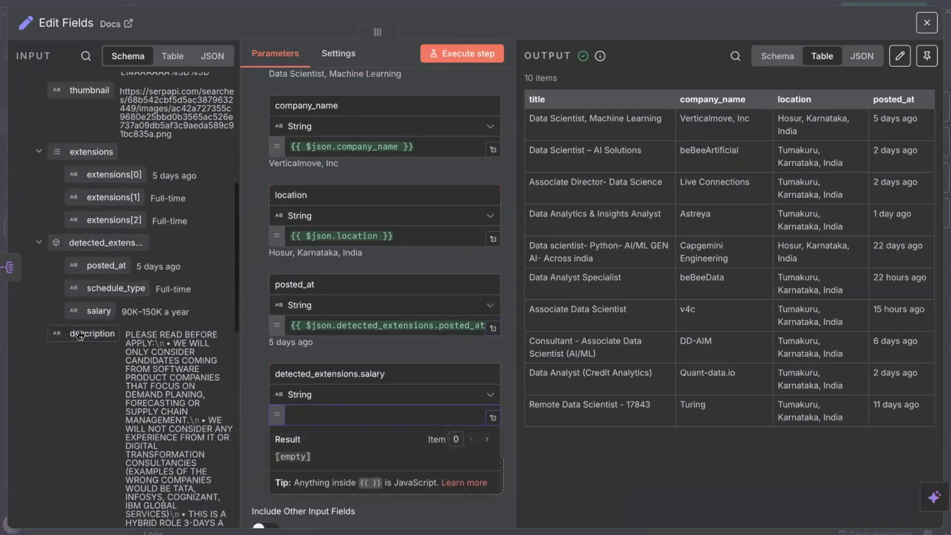
pyautogui.moveTo(80, 337); pyautogui.dragTo(335, 406)
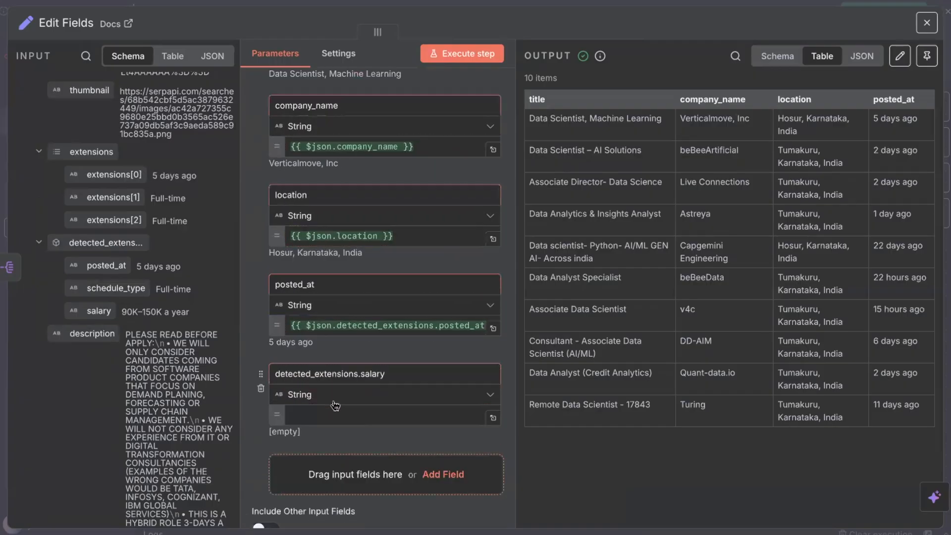
pyautogui.tripleClick(319, 374)
pyautogui.press('BackSpace')
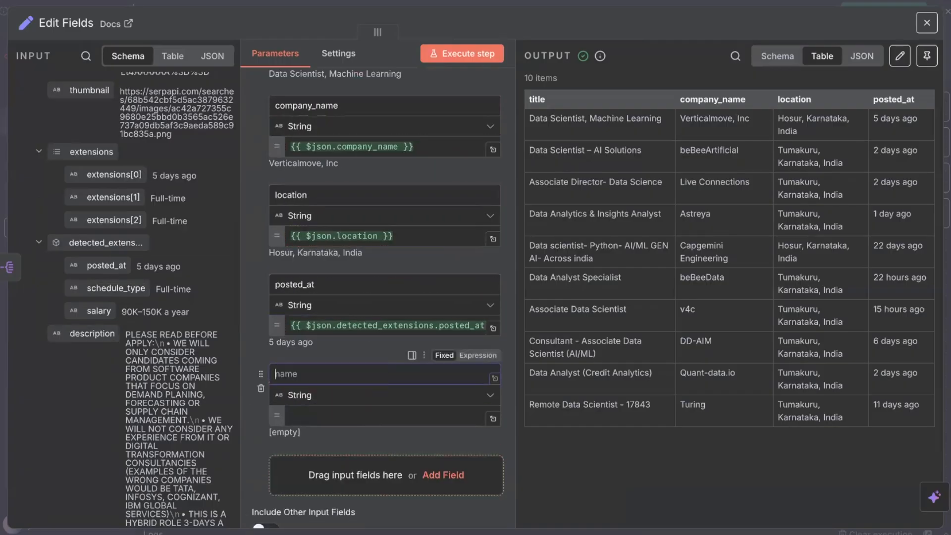
pyautogui.moveTo(78, 337); pyautogui.dragTo(326, 395)
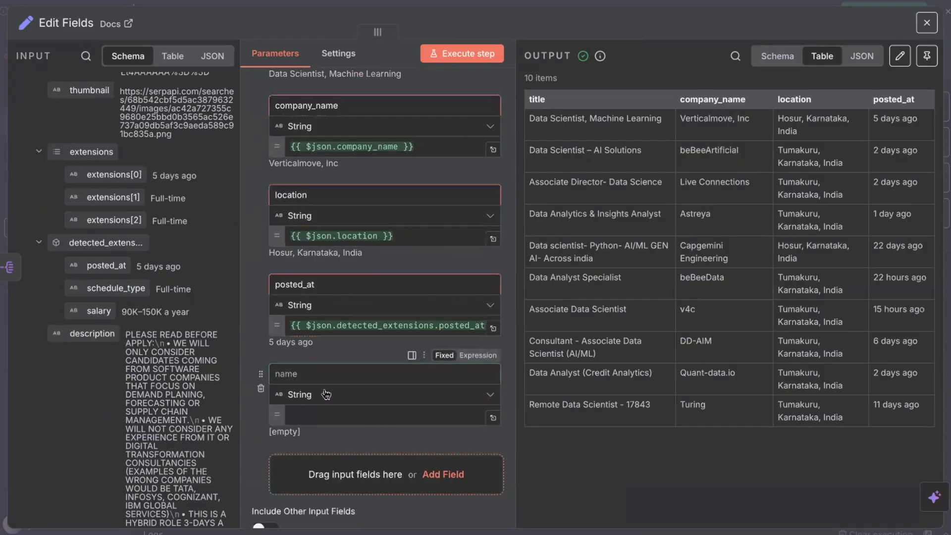
pyautogui.moveTo(92, 335); pyautogui.dragTo(353, 433)
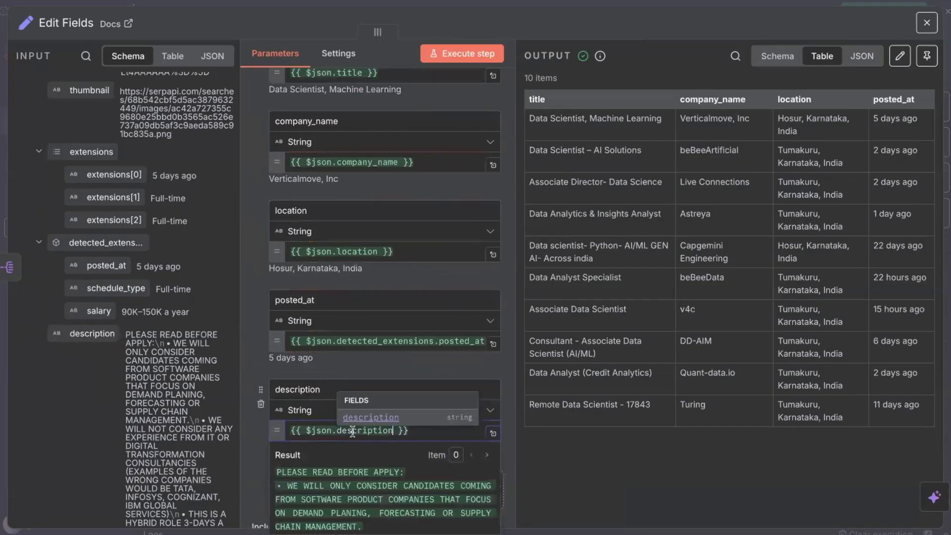
# Execute the Edit Fields step and review the description column in the output
pyautogui.click(474, 59)
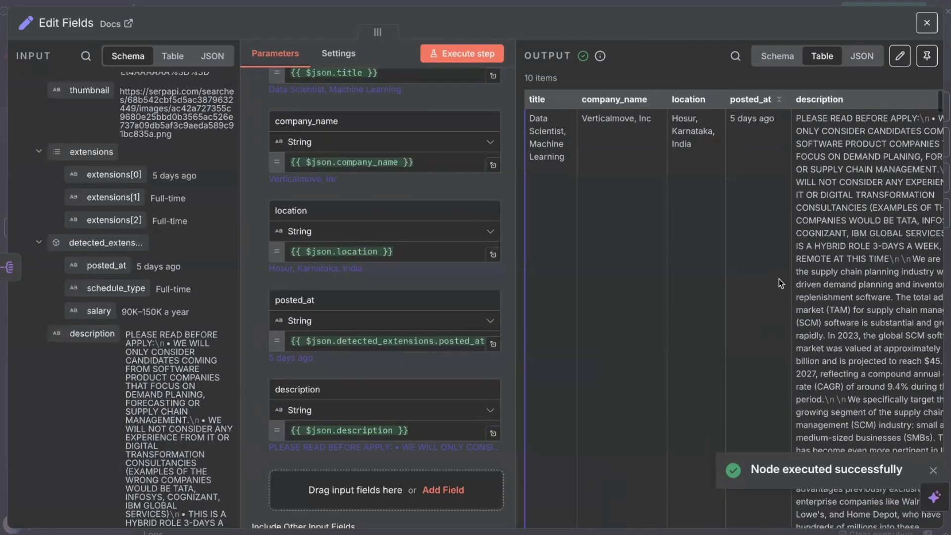
pyautogui.hscroll(2, 759, 292)
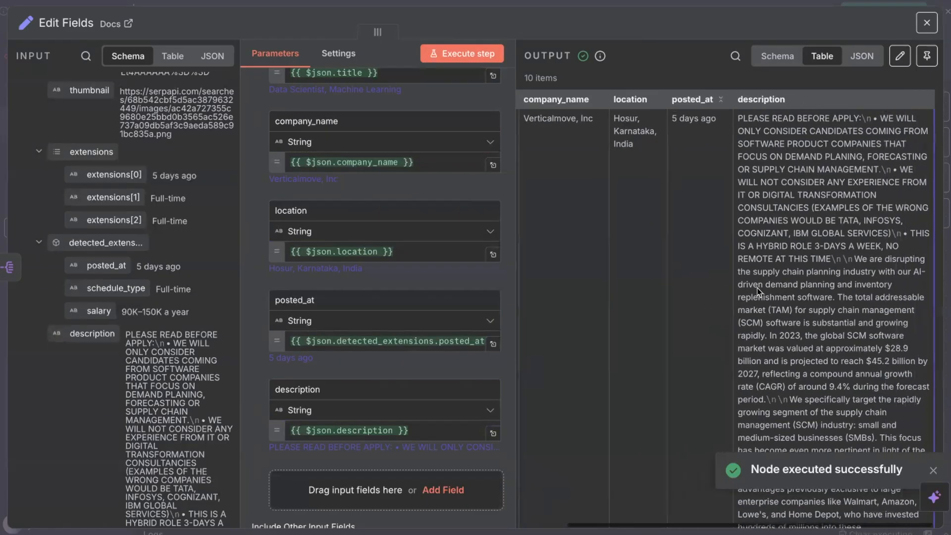
pyautogui.scroll(-5, 758, 287)
pyautogui.scroll(-3, 756, 286)
pyautogui.scroll(10, 758, 288)
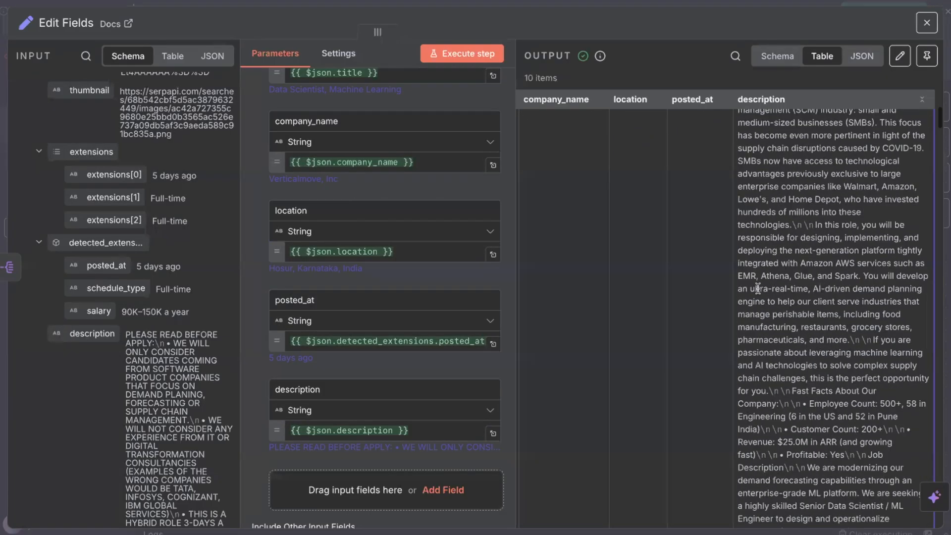
pyautogui.scroll(-10, 187, 420)
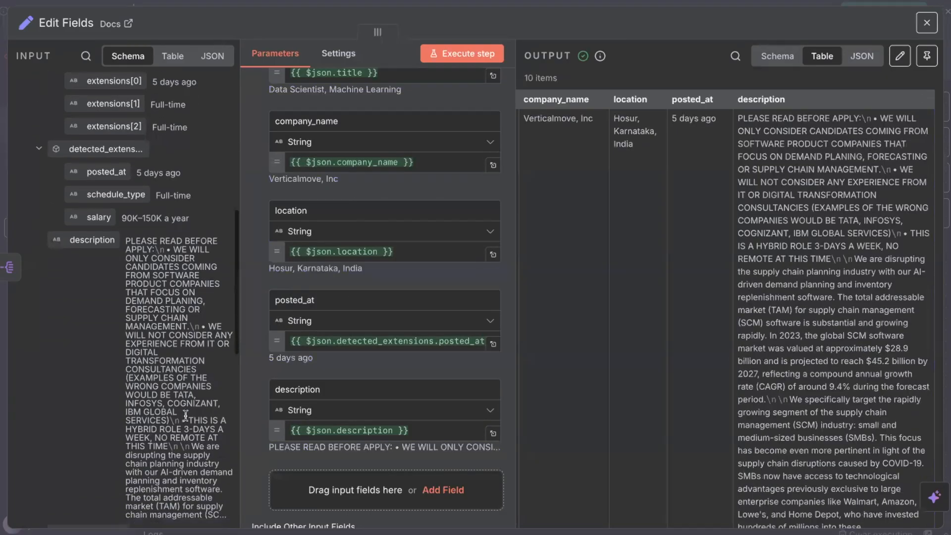
# Add a field below description, mapping the input's apply_options[0].link as both its name and value
pyautogui.scroll(1, 188, 421)
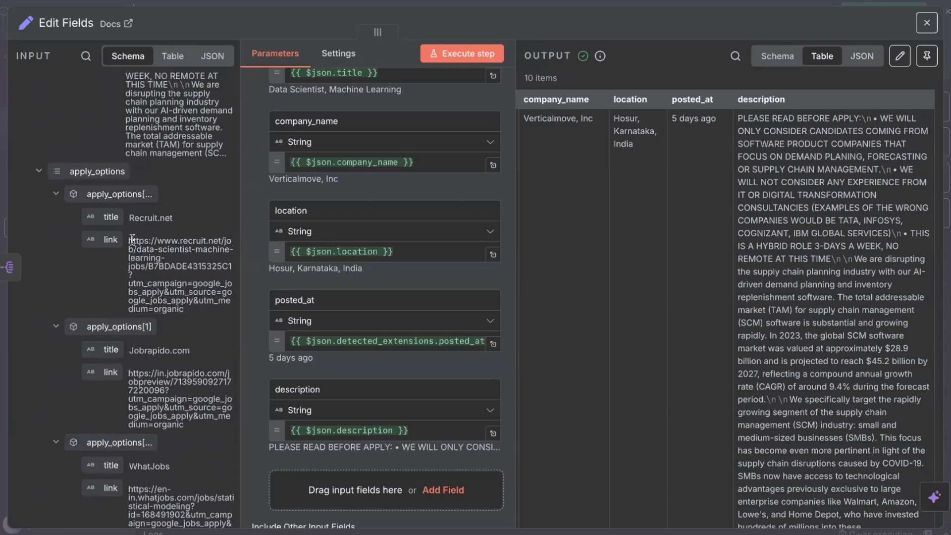
pyautogui.scroll(1, 133, 239)
pyautogui.scroll(-3, 356, 292)
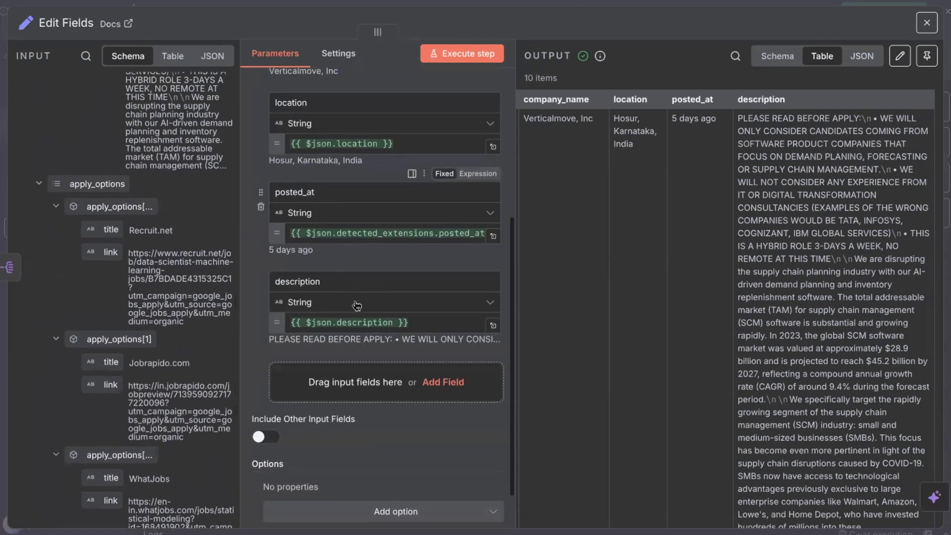
pyautogui.scroll(1, 177, 248)
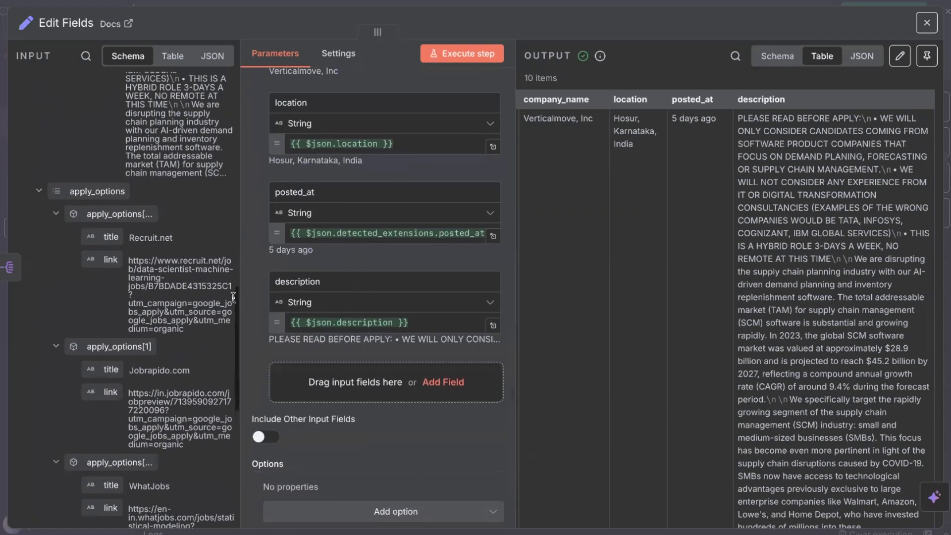
pyautogui.click(438, 384)
pyautogui.moveTo(111, 259); pyautogui.dragTo(303, 391)
pyautogui.moveTo(186, 300); pyautogui.dragTo(347, 413)
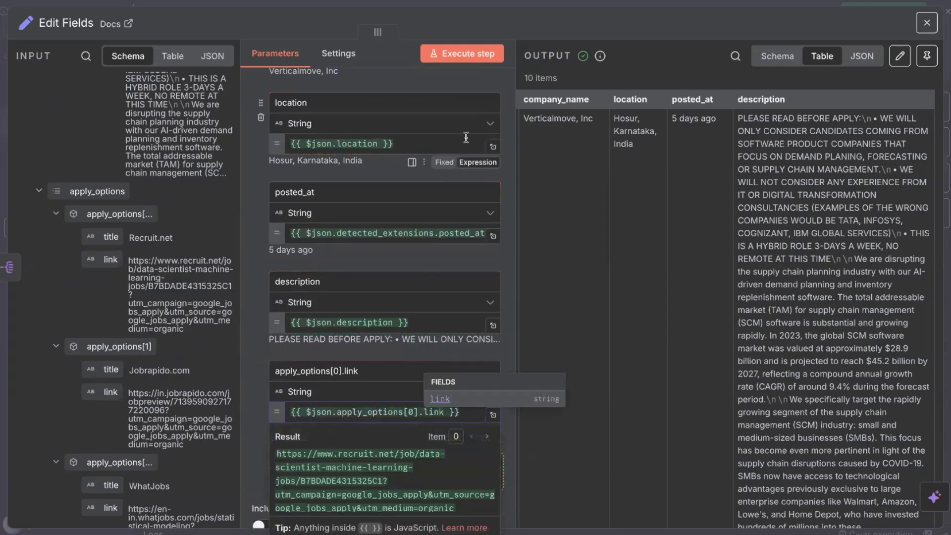
# Execute the Edit Fields step, then check the remaining input fields and the apply_options output column
pyautogui.click(468, 57)
pyautogui.scroll(-3, 169, 402)
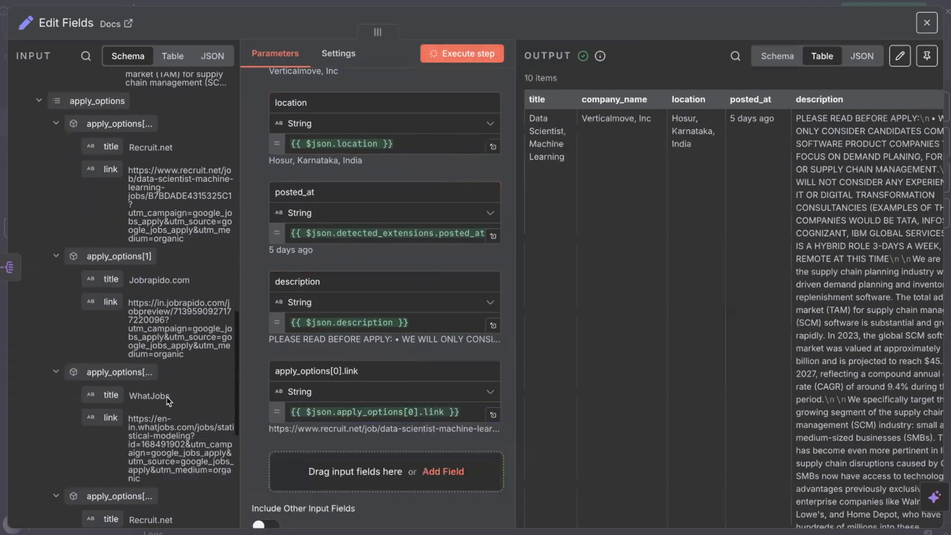
pyautogui.scroll(-3, 168, 400)
pyautogui.scroll(-1, 166, 394)
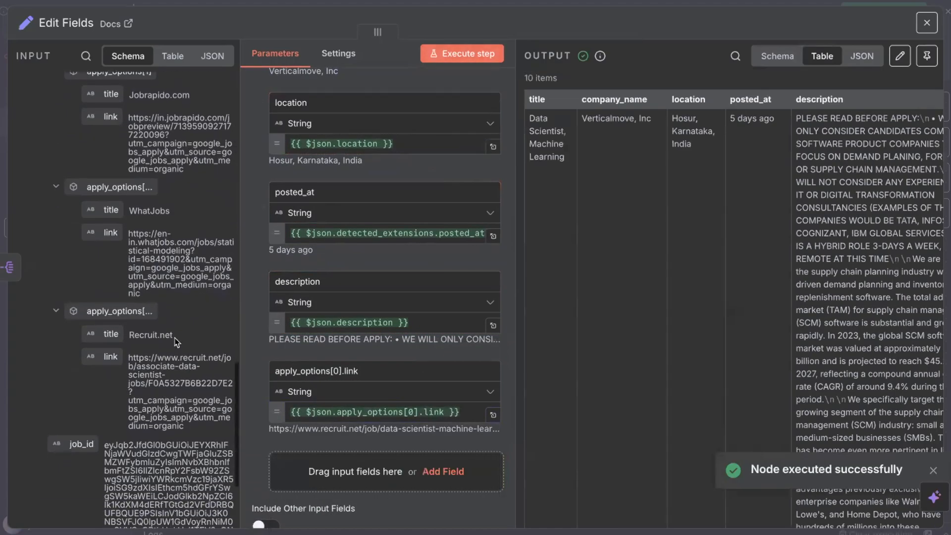
pyautogui.scroll(-4, 175, 342)
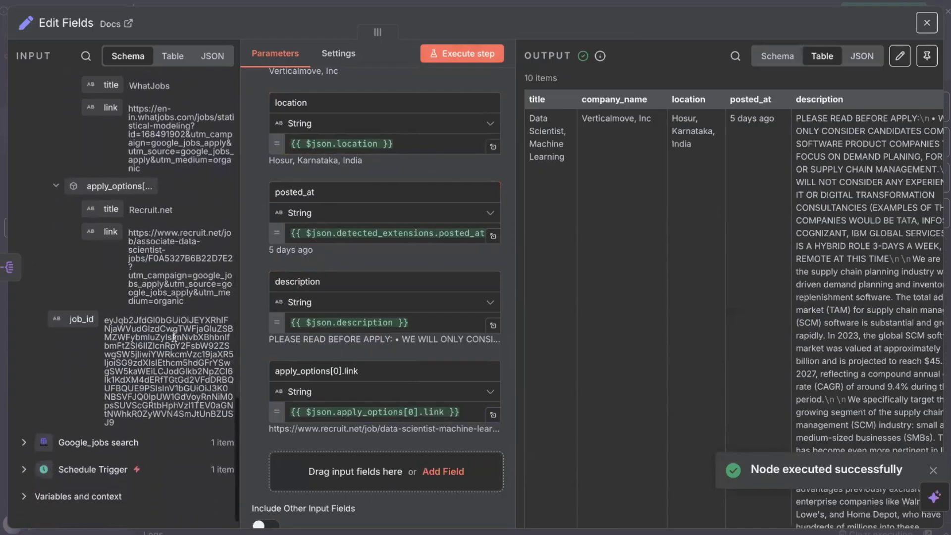
pyautogui.hscroll(3, 740, 325)
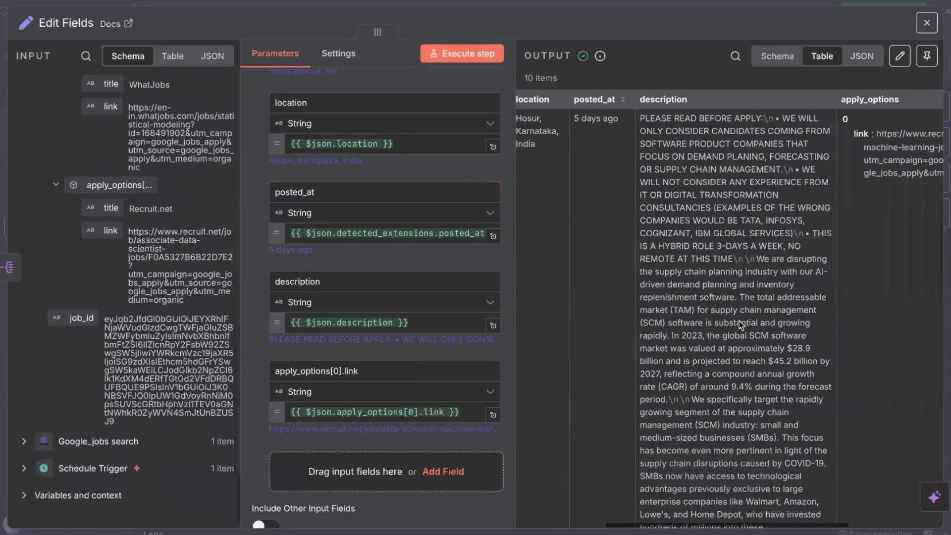
pyautogui.hscroll(3, 742, 326)
pyautogui.hscroll(-6, 728, 305)
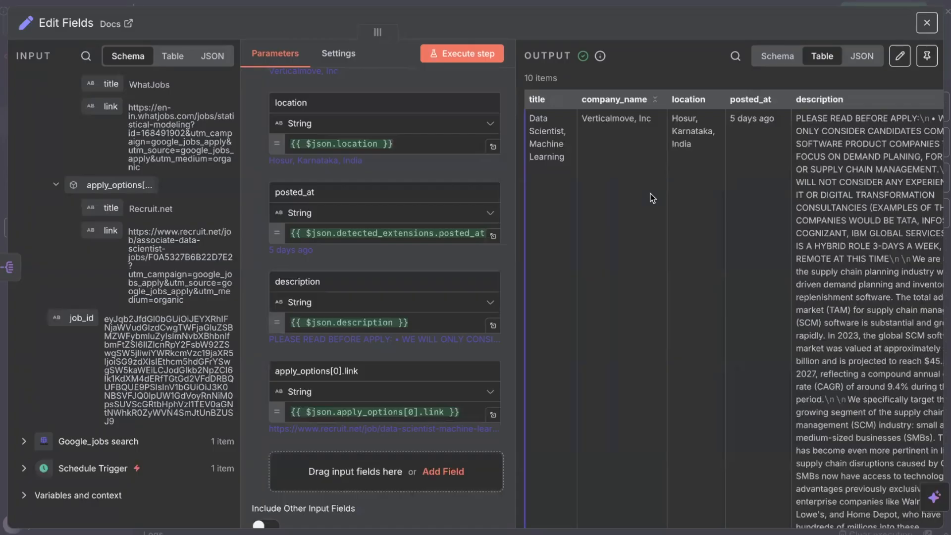
# Return to the canvas, remove the Step1 line from the first red note and make Schedule trigger a level-three heading
pyautogui.click(927, 24)
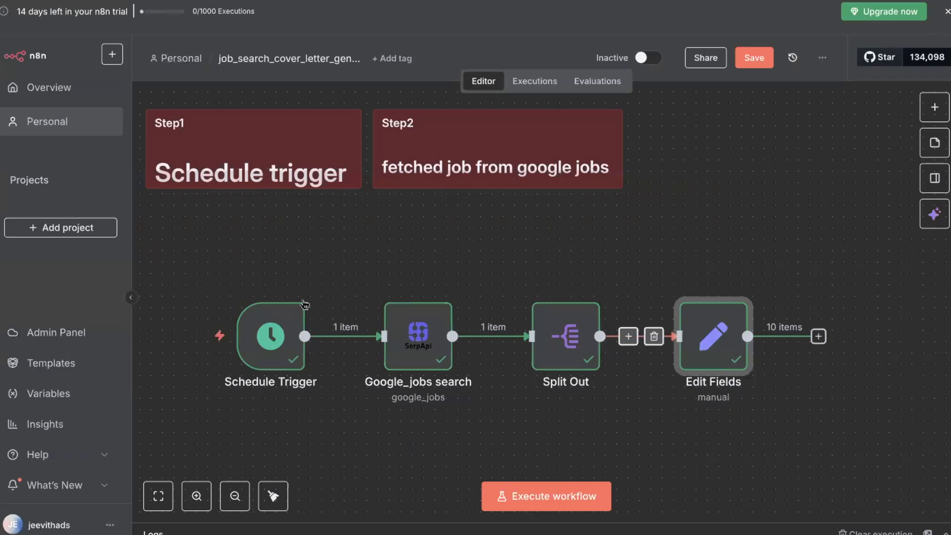
pyautogui.click(312, 244)
pyautogui.scroll(5, 312, 244)
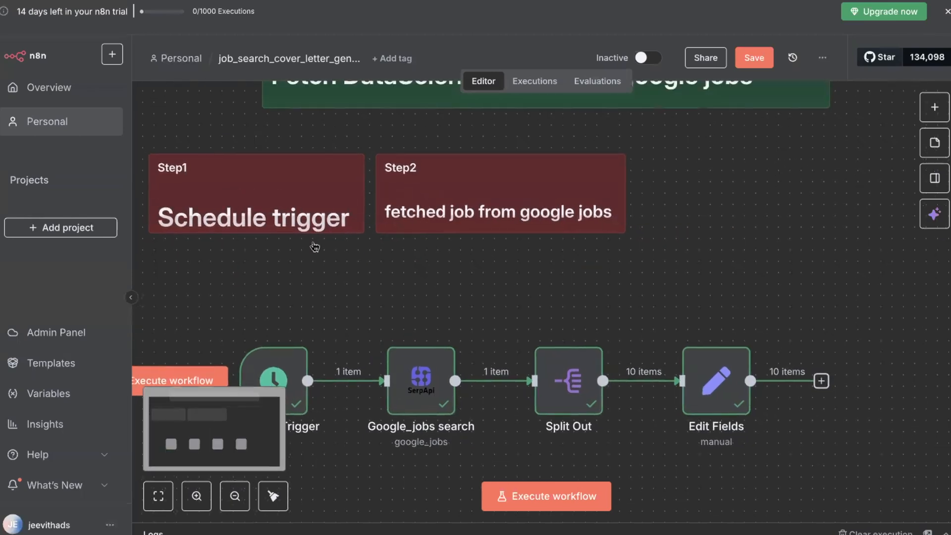
pyautogui.doubleClick(305, 249)
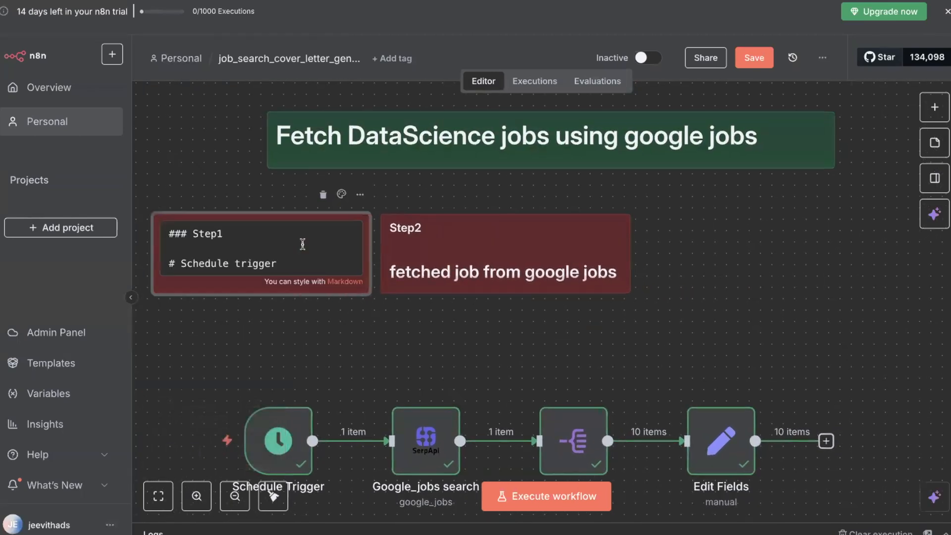
pyautogui.moveTo(230, 235); pyautogui.dragTo(165, 224)
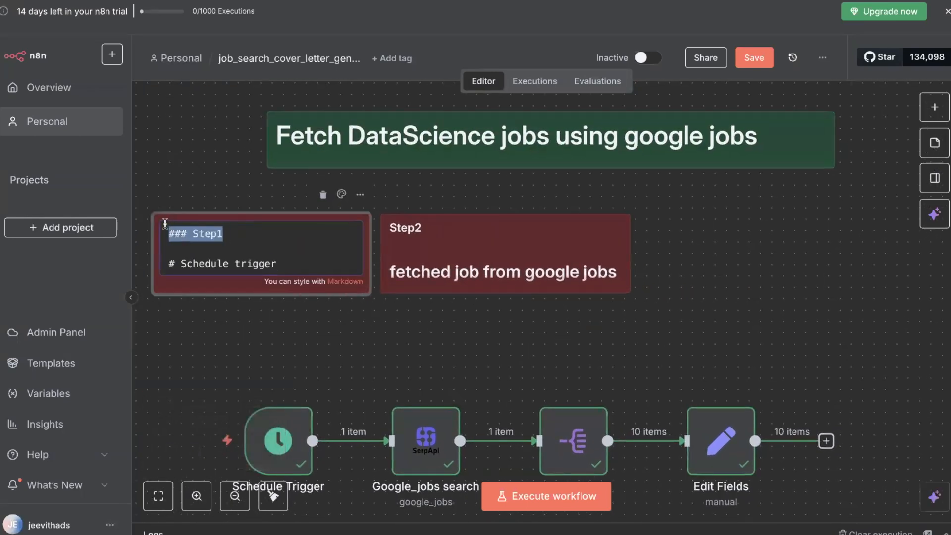
pyautogui.press('BackSpace')
pyautogui.write('##')
pyautogui.click(201, 351)
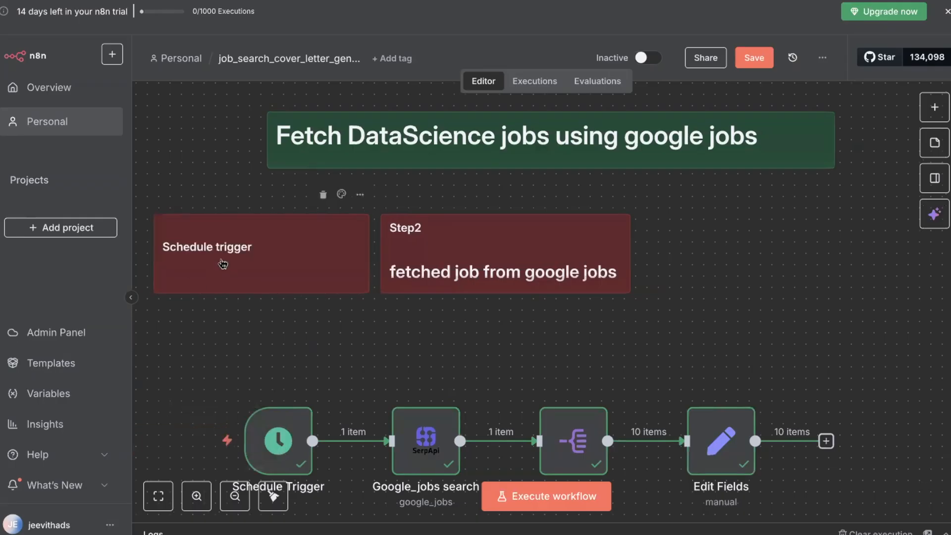
# Shrink the Schedule trigger note and move it up and left, and shift the Google_jobs search node slightly left
pyautogui.moveTo(367, 246); pyautogui.dragTo(267, 250)
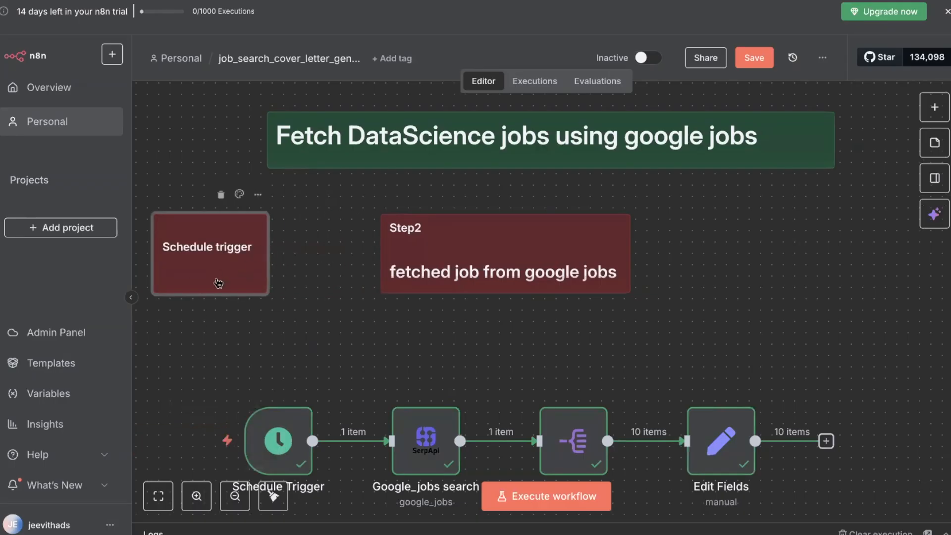
pyautogui.moveTo(205, 295); pyautogui.dragTo(206, 272)
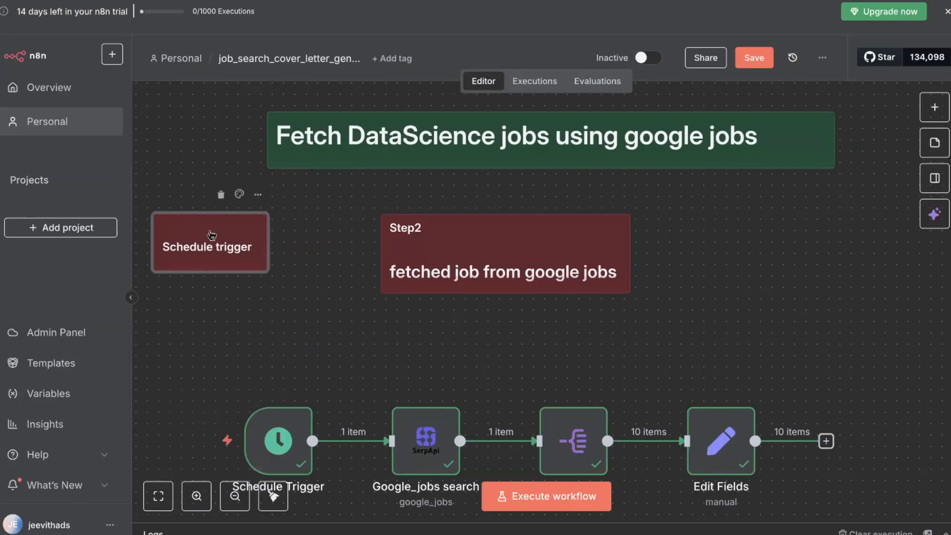
pyautogui.moveTo(197, 223); pyautogui.dragTo(187, 193)
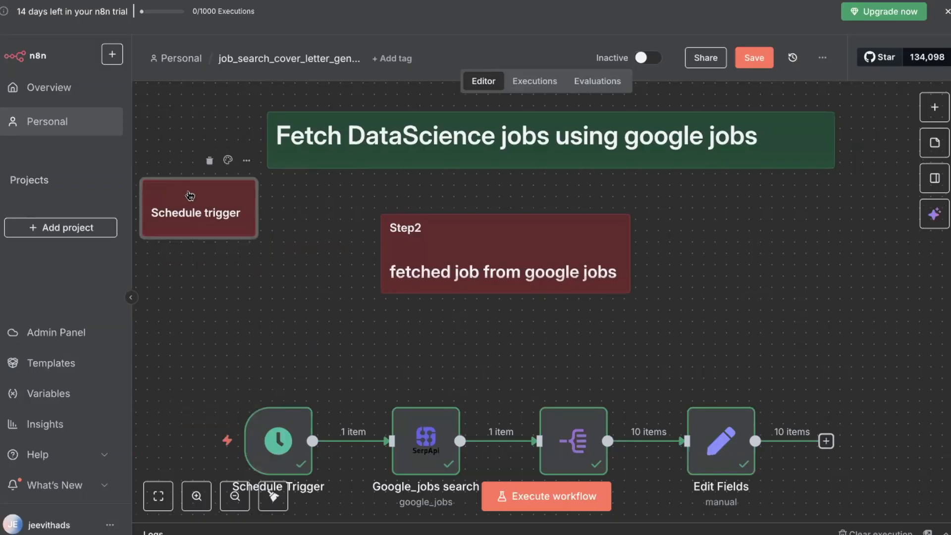
pyautogui.moveTo(409, 419)
pyautogui.mouseDown()
pyautogui.moveTo(331, 358)
pyautogui.moveTo(398, 419)
pyautogui.mouseUp()
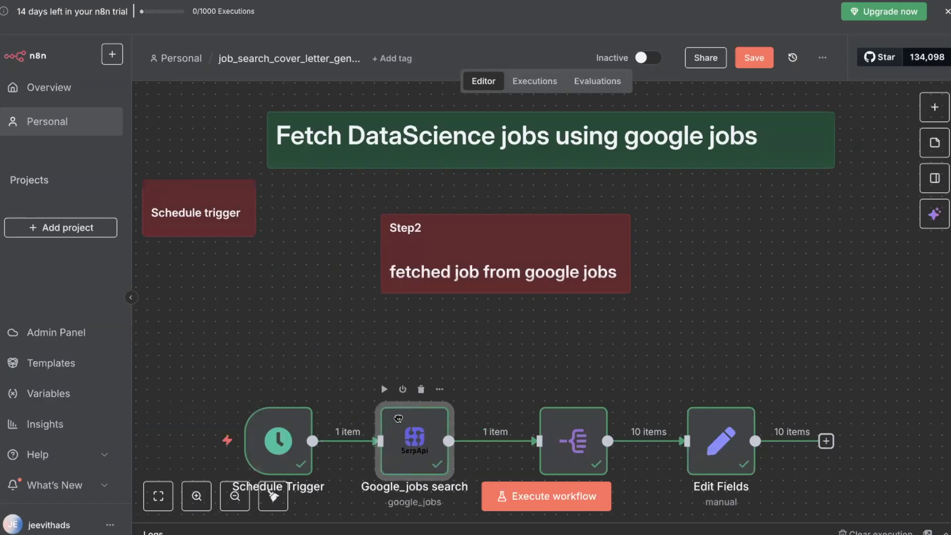
# Remove the Step2 line from the second red note and make "fetched job from google jobs" a level-three heading
pyautogui.doubleClick(437, 236)
pyautogui.moveTo(397, 229); pyautogui.dragTo(471, 240)
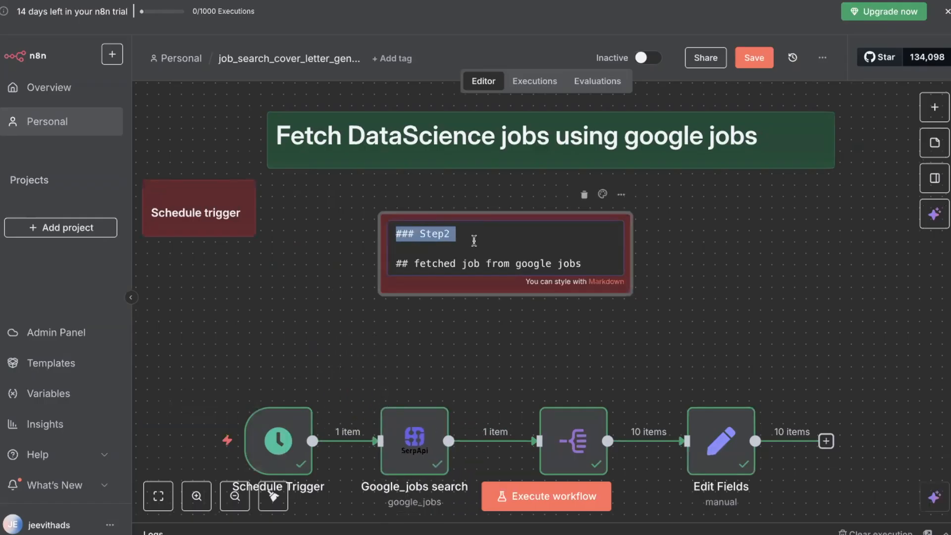
pyautogui.press('Delete')
pyautogui.press('Delete')
pyautogui.write('#')
pyautogui.click(452, 333)
# Move the "fetched job from google jobs" note beside the Schedule trigger note and reduce its height and width
pyautogui.moveTo(457, 246); pyautogui.dragTo(333, 215)
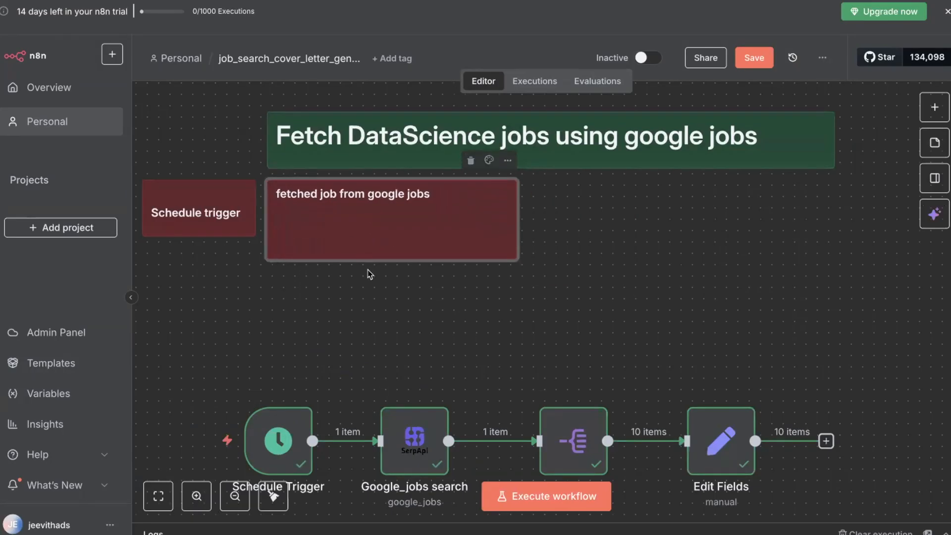
pyautogui.moveTo(368, 258); pyautogui.dragTo(369, 232)
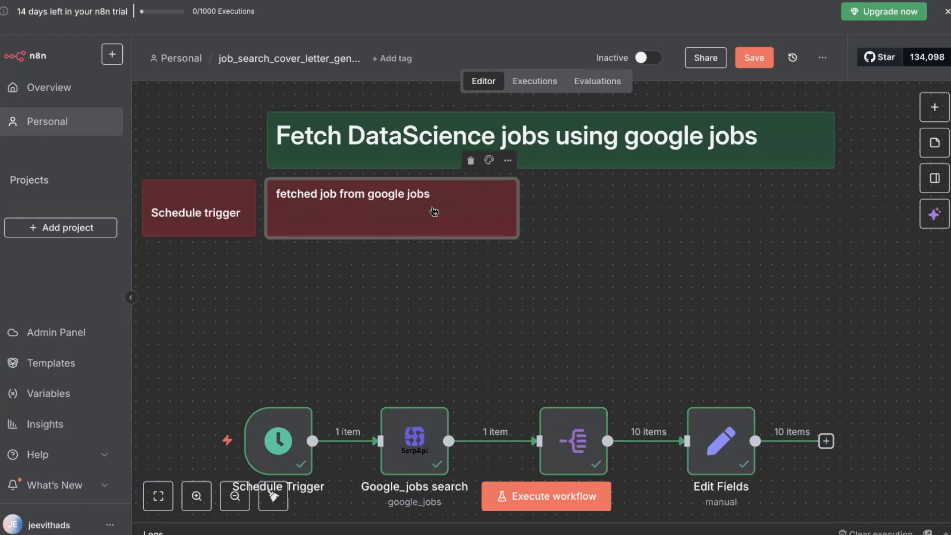
pyautogui.moveTo(517, 208); pyautogui.dragTo(444, 220)
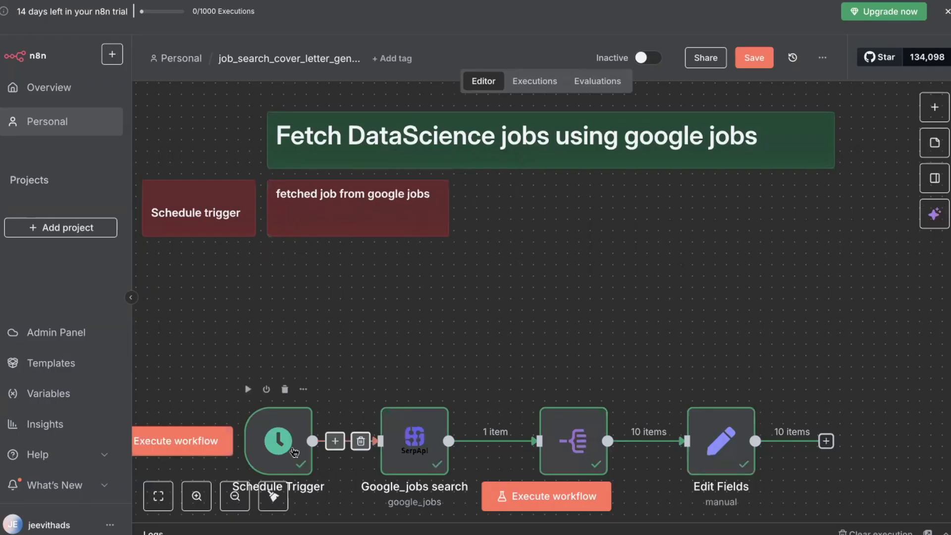
# In the Google_jobs search node, remove the Location field and set the search query to "Latest Data Science jobs Bangalore posted from 3 days"
pyautogui.doubleClick(415, 439)
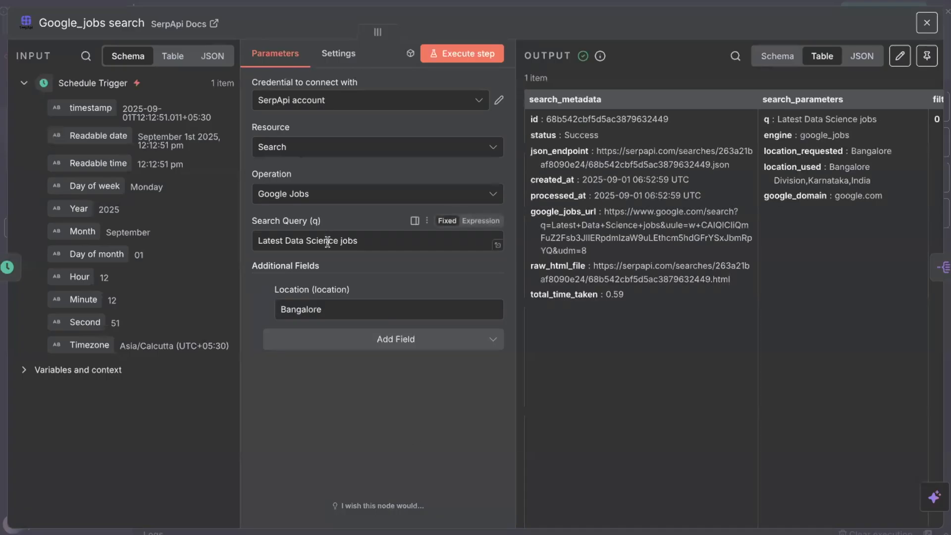
pyautogui.moveTo(358, 240)
pyautogui.mouseDown()
pyautogui.moveTo(298, 238)
pyautogui.moveTo(342, 244)
pyautogui.mouseUp()
pyautogui.click(372, 244)
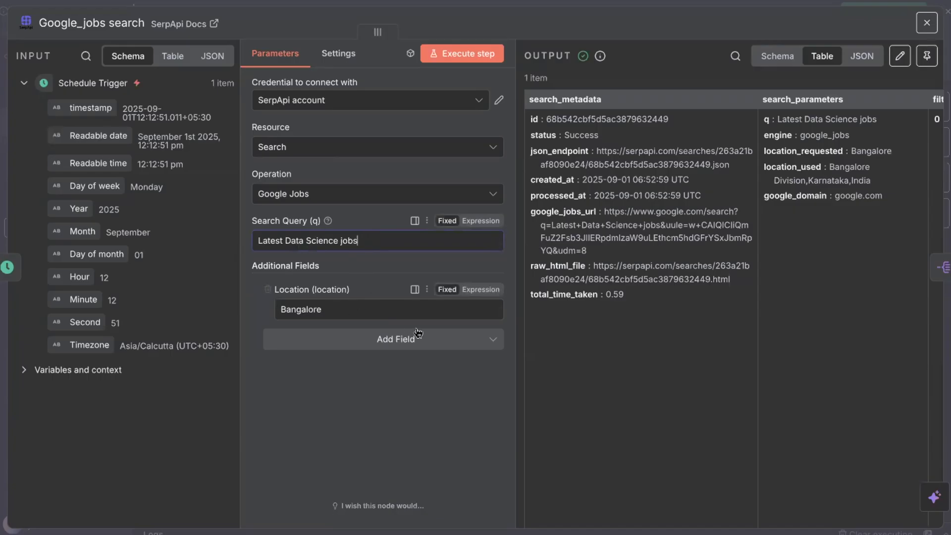
pyautogui.click(269, 295)
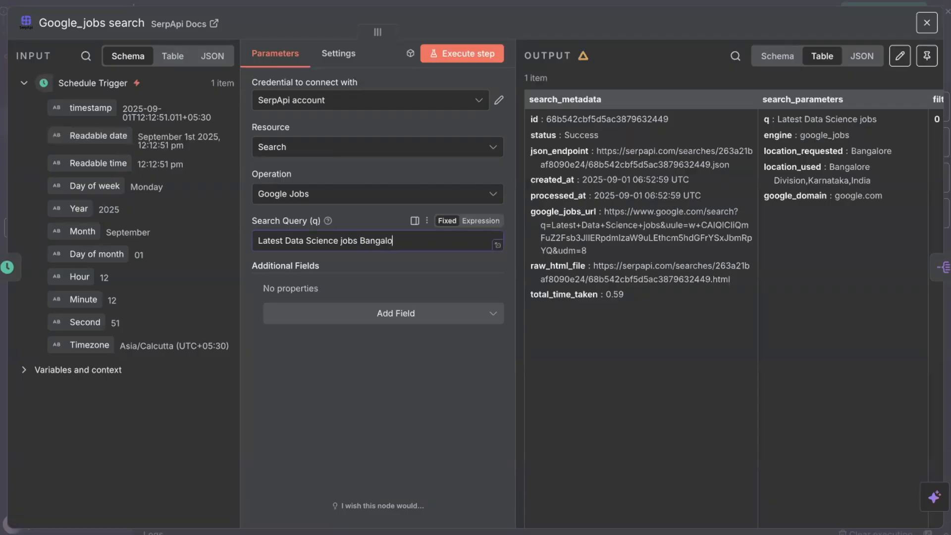
pyautogui.click(425, 234)
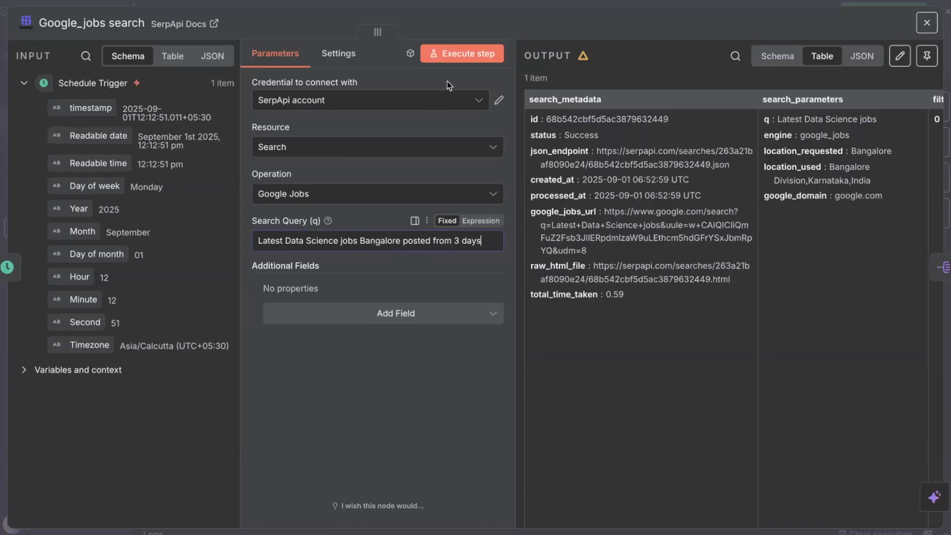
# Execute the Google_jobs search node with the new query, close its settings and run the whole workflow
pyautogui.click(483, 54)
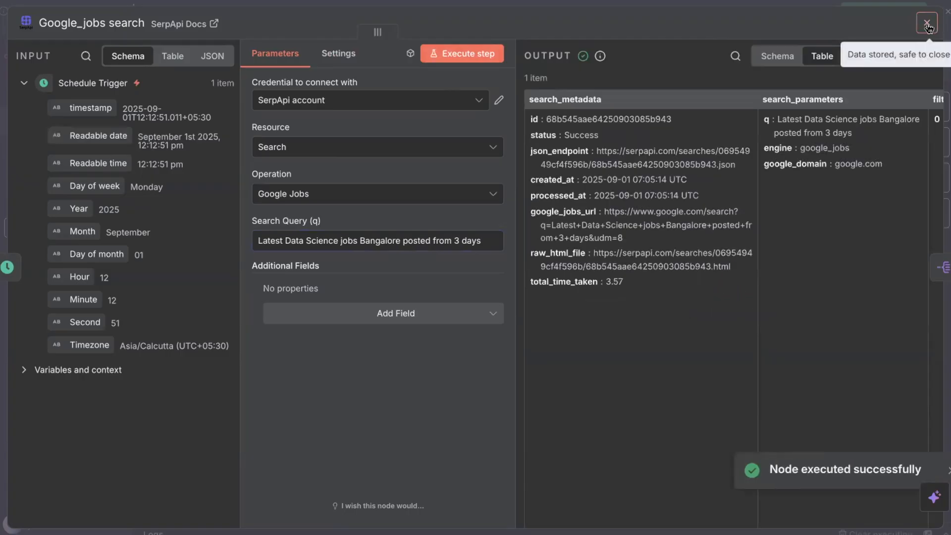
pyautogui.click(927, 23)
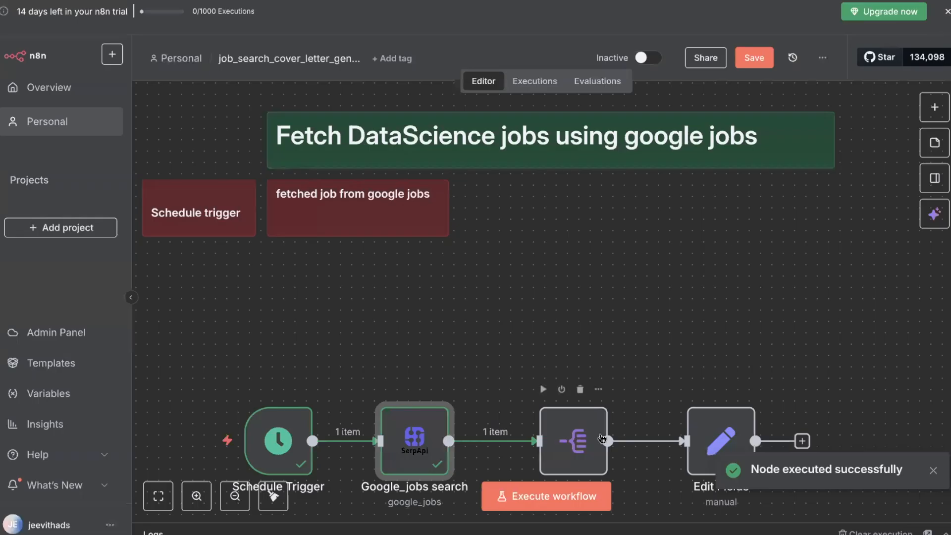
pyautogui.moveTo(228, 421)
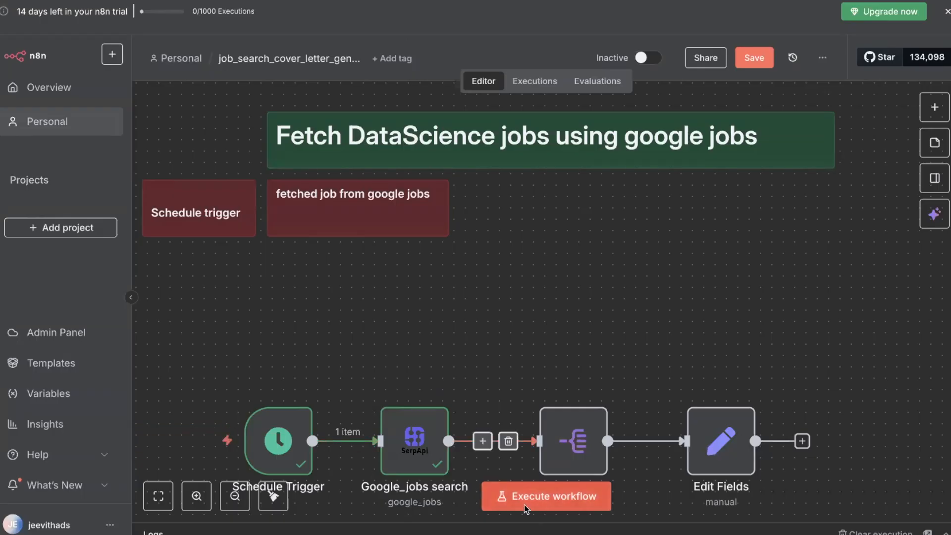
pyautogui.click(540, 498)
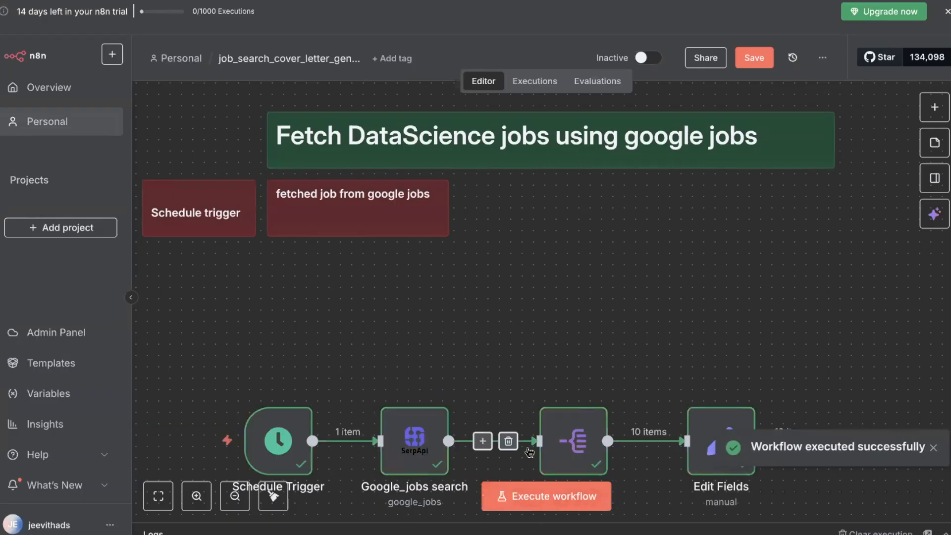
# Duplicate the red "fetched job from google jobs" note and place the copy directly to its right
pyautogui.click(337, 231)
pyautogui.click(488, 220)
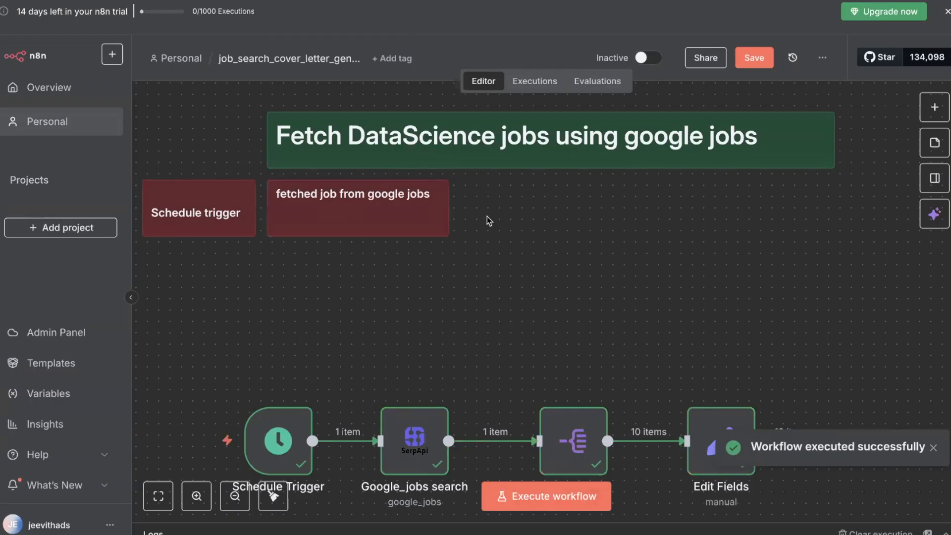
pyautogui.click(374, 229)
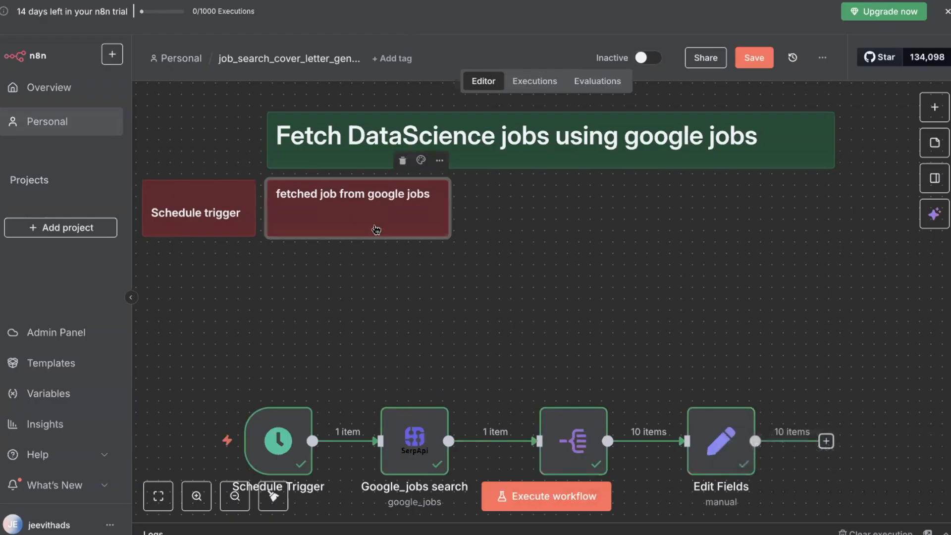
pyautogui.hotkey('ctrl', 'c')
pyautogui.click(533, 216)
pyautogui.hotkey('ctrl', 'v')
pyautogui.moveTo(569, 243); pyautogui.dragTo(501, 211)
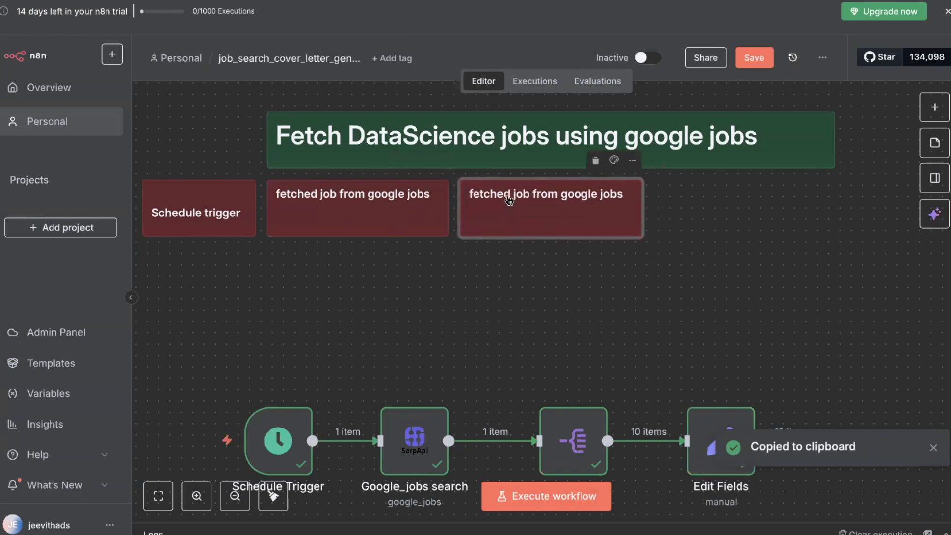
# Replace the copied note's text with the level-three heading "Split note : to split job posting"
pyautogui.doubleClick(508, 198)
pyautogui.hotkey('ctrl', 'a')
pyautogui.write('#')
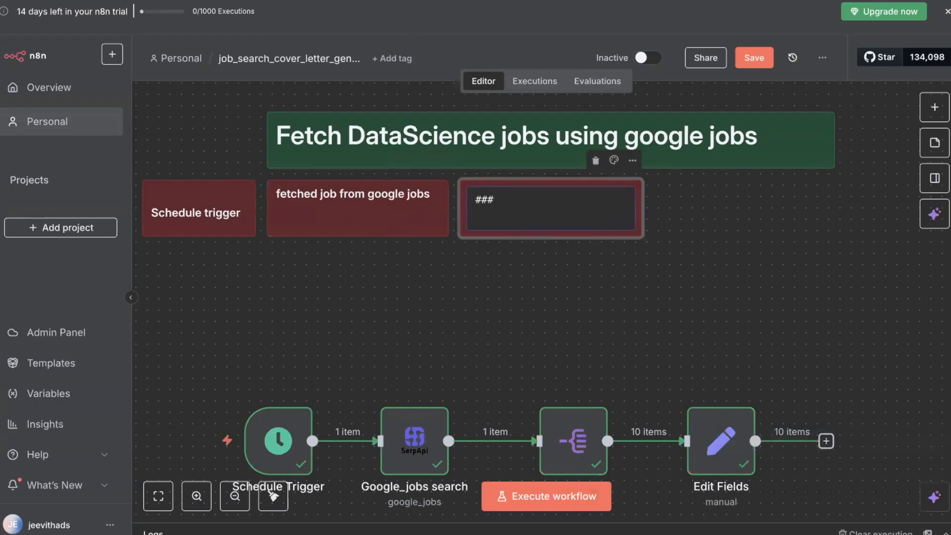
pyautogui.write('## SPlit note : to split jo')
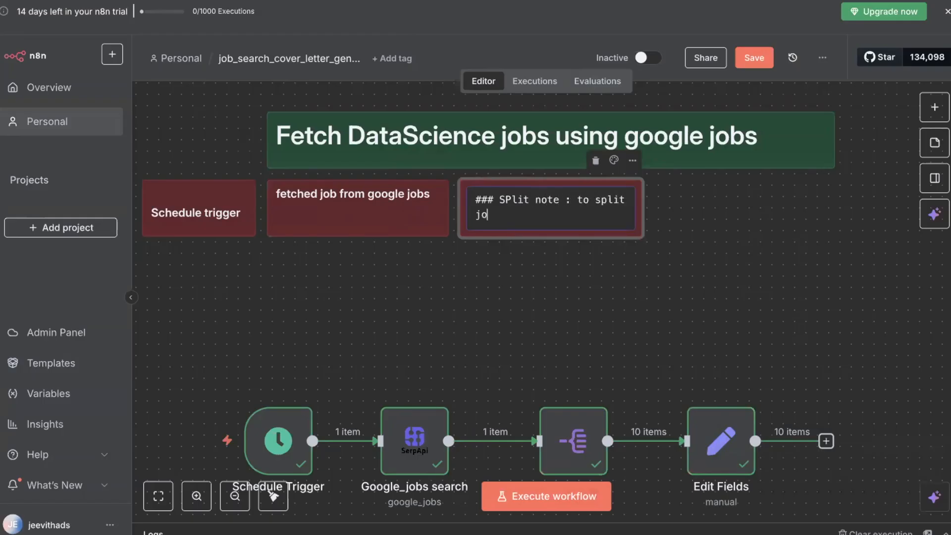
pyautogui.write('b posting')
pyautogui.click(511, 200)
pyautogui.press('BackSpace')
pyautogui.write('p')
pyautogui.click(534, 273)
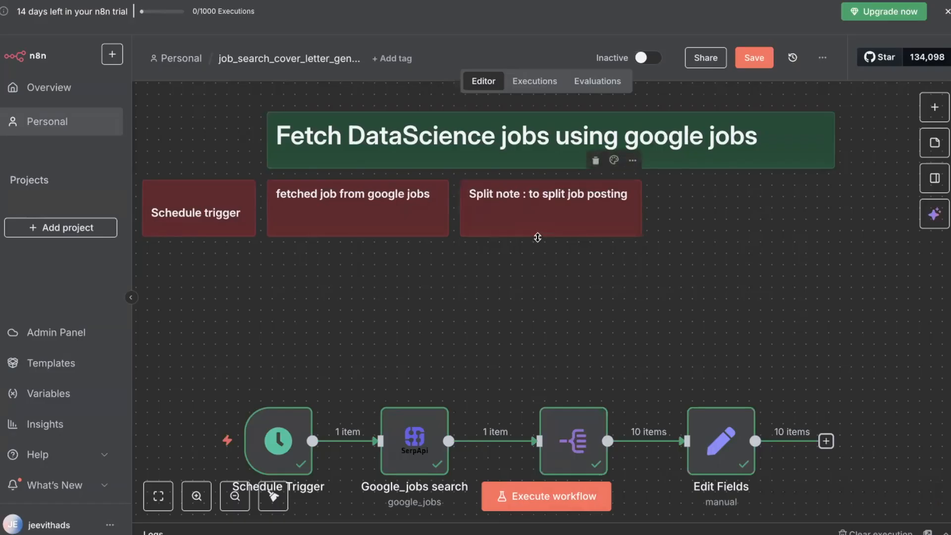
# Duplicate the split note and place the copy to its right, under the end of the green title note
pyautogui.click(587, 220)
pyautogui.hotkey('ctrl', 'c')
pyautogui.hotkey('ctrl', 'v')
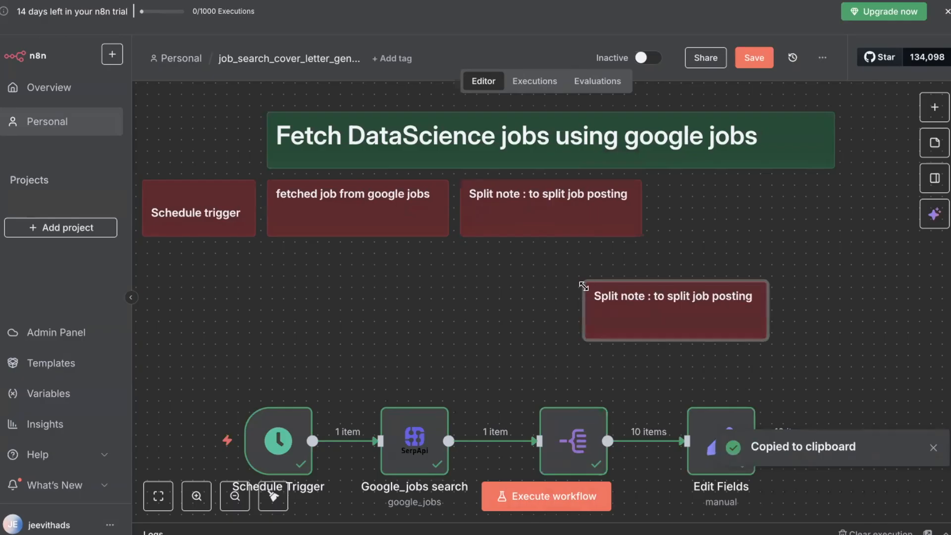
pyautogui.moveTo(664, 305); pyautogui.dragTo(731, 203)
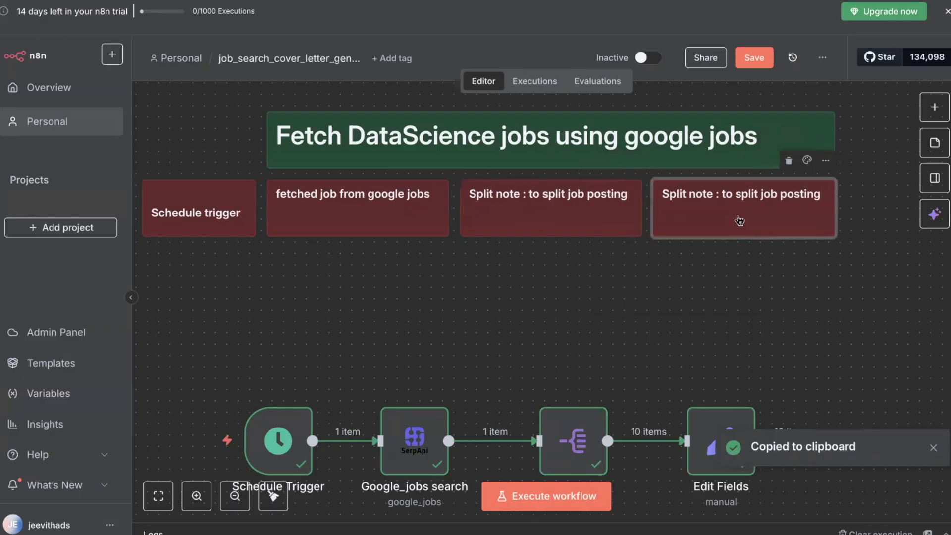
# Replace the new copy's text with the level-three heading "Edit field: responsible for extracting relevent things"
pyautogui.doubleClick(699, 200)
pyautogui.write('### Ed')
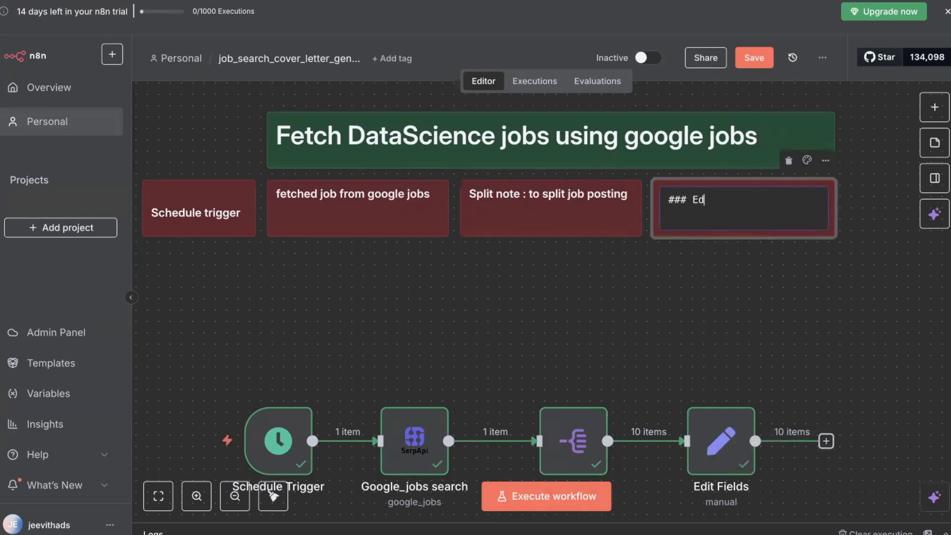
pyautogui.write('it fied')
pyautogui.press('BackSpace')
pyautogui.press('BackSpace')
pyautogui.write('responsible for')
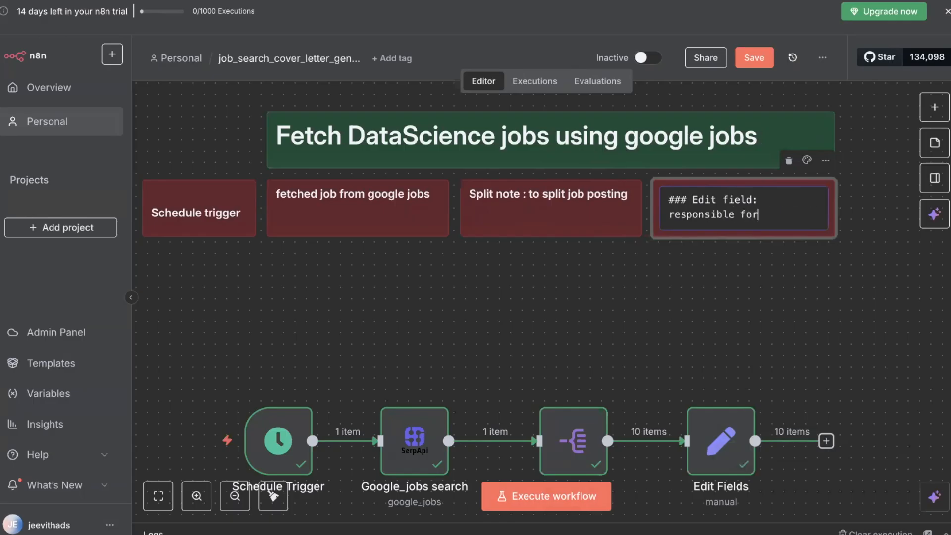
pyautogui.write(' extracting ')
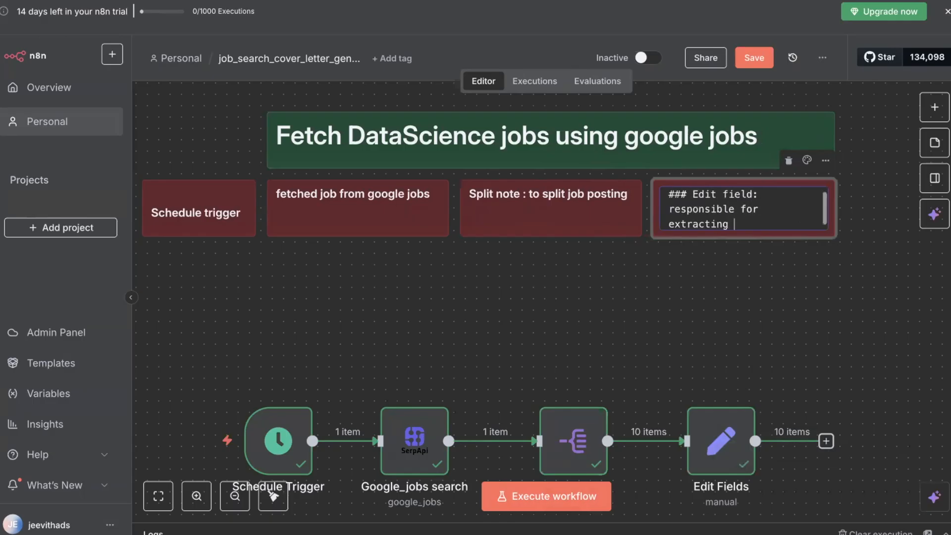
pyautogui.write('relevent')
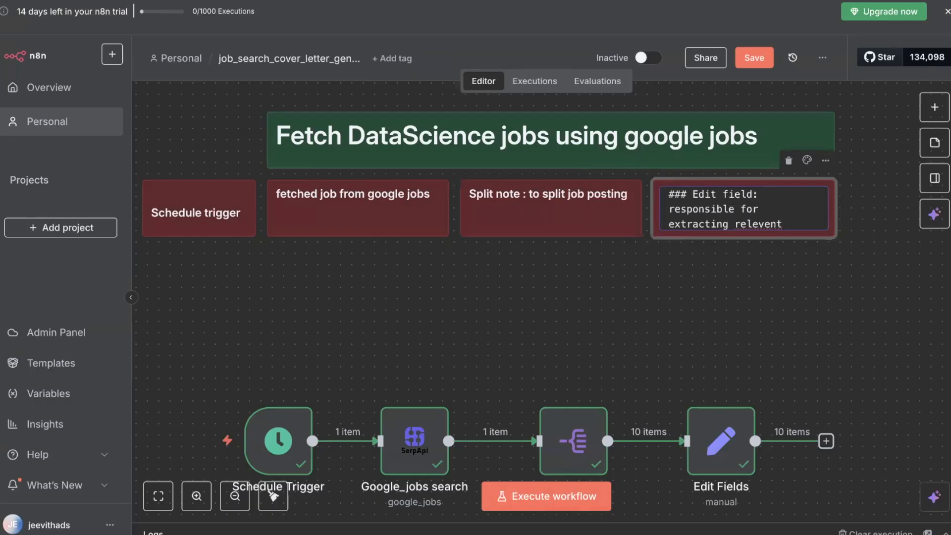
pyautogui.write('things')
pyautogui.click(704, 304)
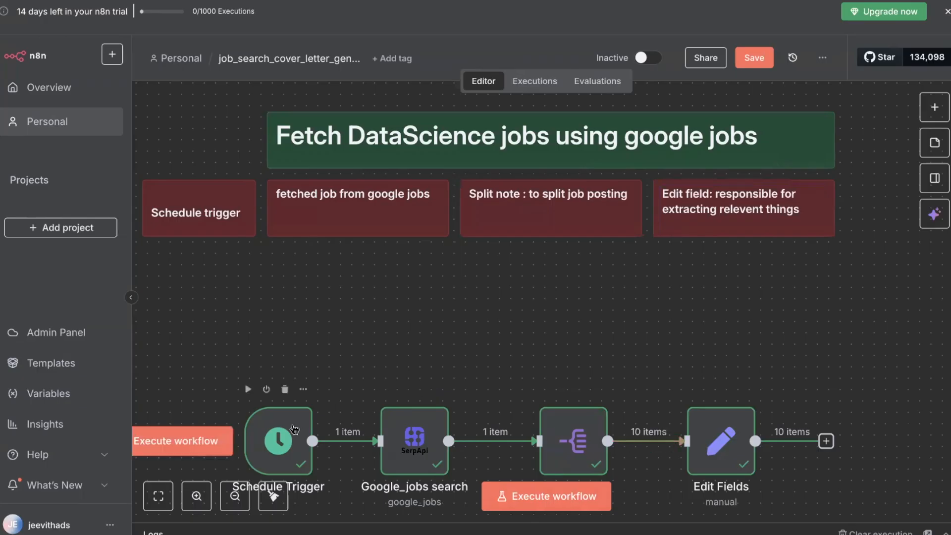
# Move the Schedule Trigger, Google_jobs search, Split Out and Edit Fields nodes up into one row closer beneath the red notes
pyautogui.click(295, 430)
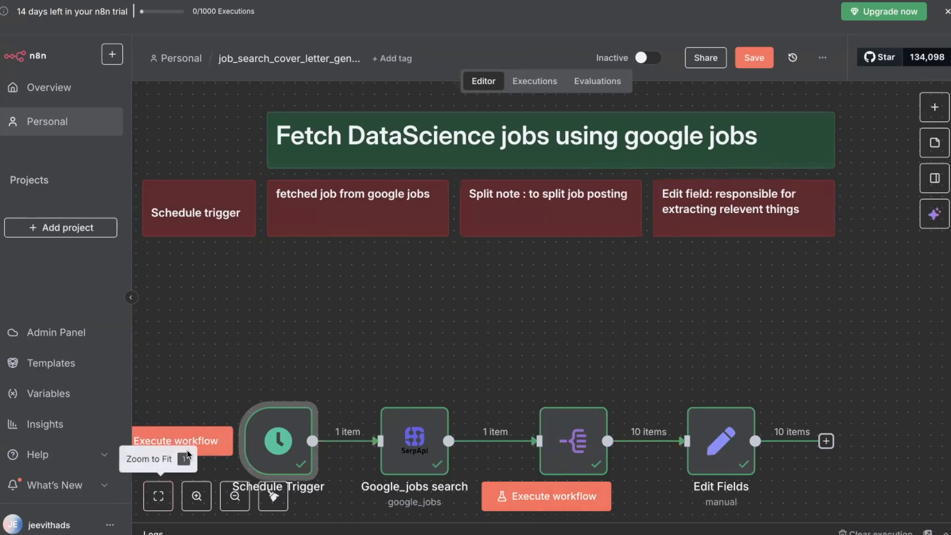
pyautogui.click(159, 497)
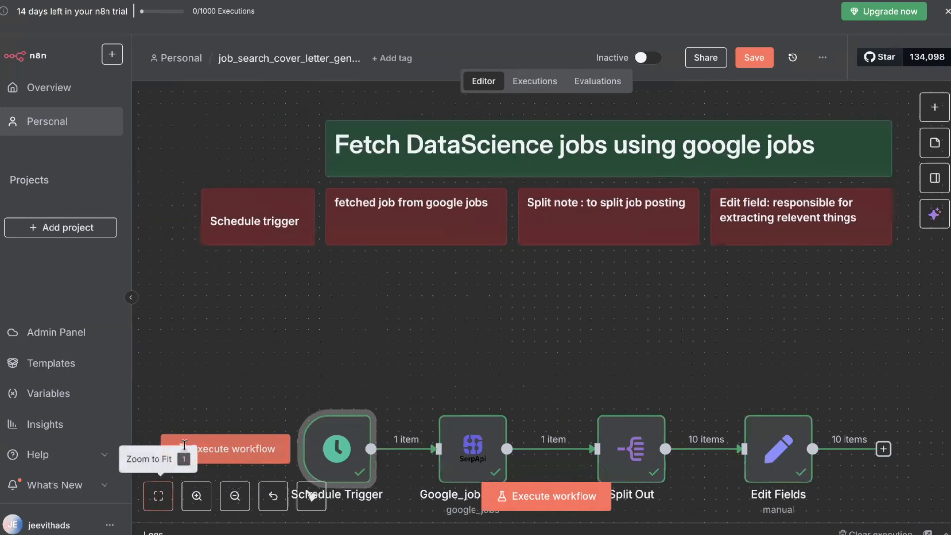
pyautogui.click(303, 369)
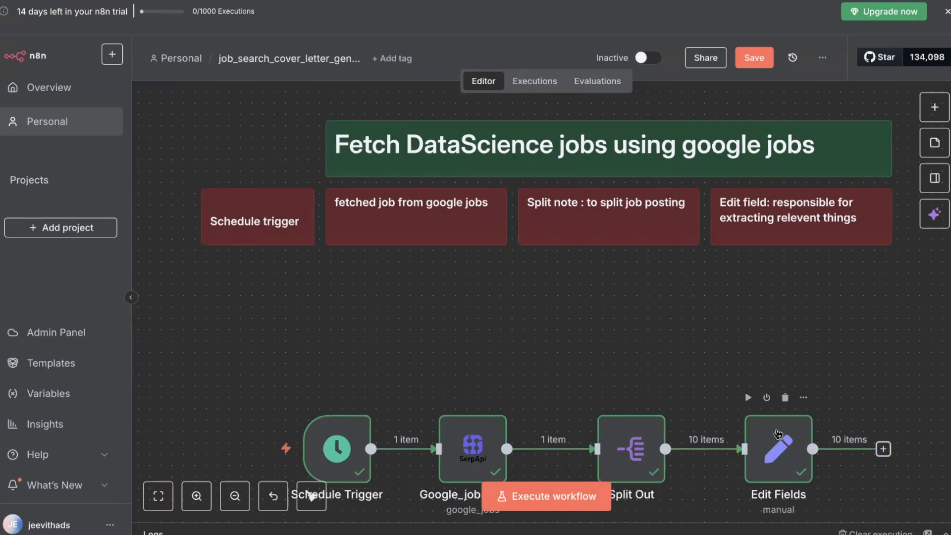
pyautogui.moveTo(352, 428); pyautogui.dragTo(319, 327)
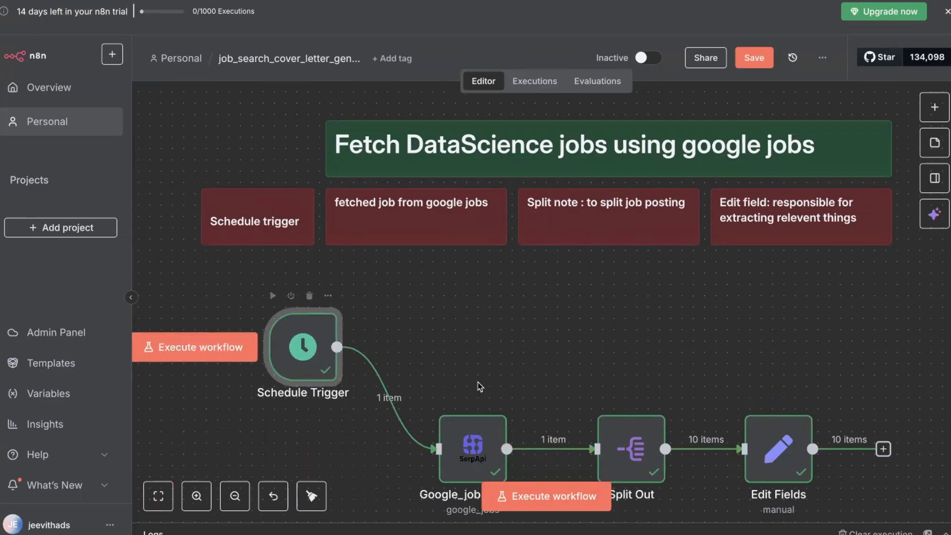
pyautogui.moveTo(466, 427); pyautogui.dragTo(455, 326)
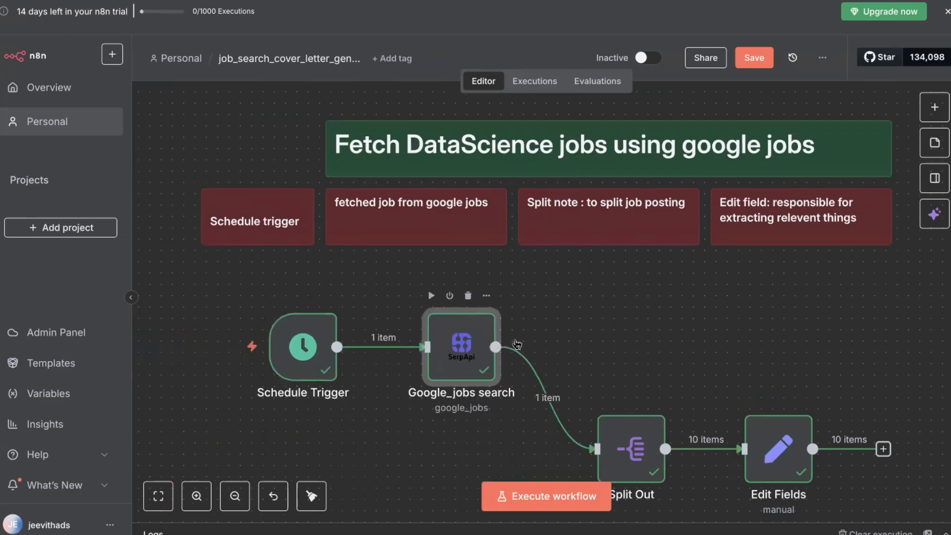
pyautogui.moveTo(630, 435); pyautogui.dragTo(608, 330)
pyautogui.moveTo(767, 432); pyautogui.dragTo(723, 331)
# Run the whole workflow again with the execution logs expanded and save the workflow
pyautogui.moveTo(293, 329)
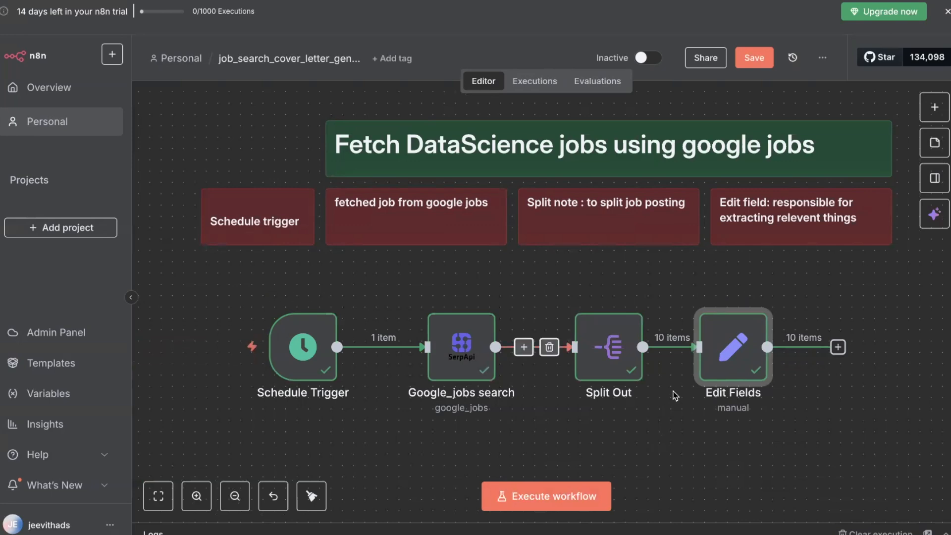
pyautogui.click(160, 530)
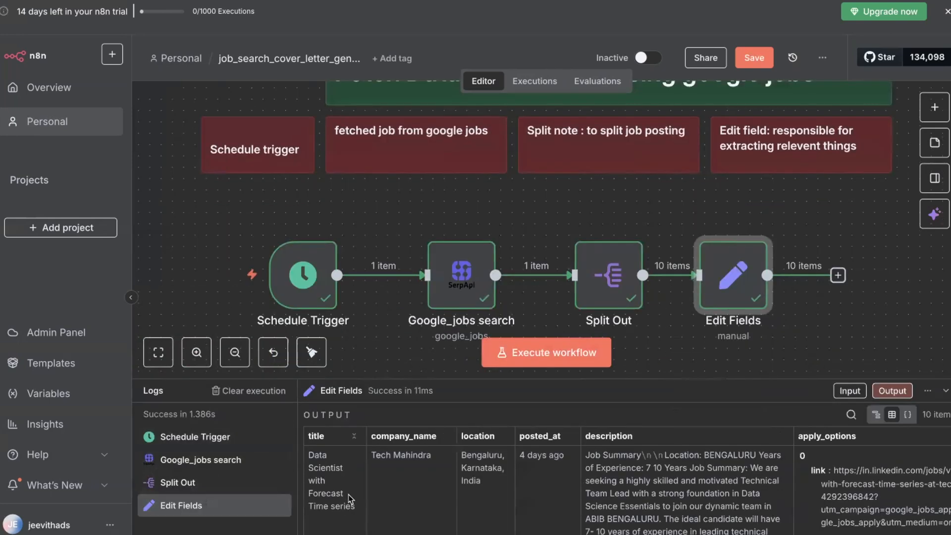
pyautogui.click(564, 358)
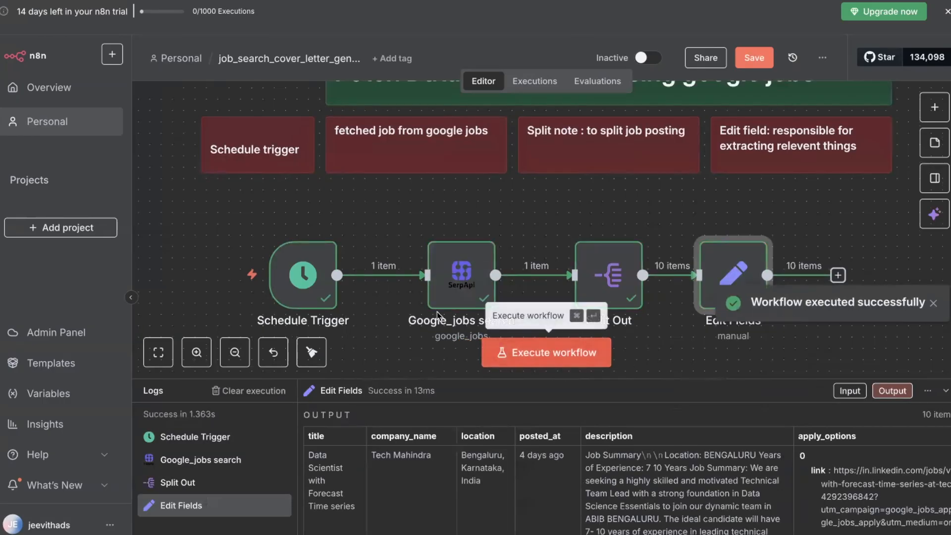
pyautogui.moveTo(327, 312)
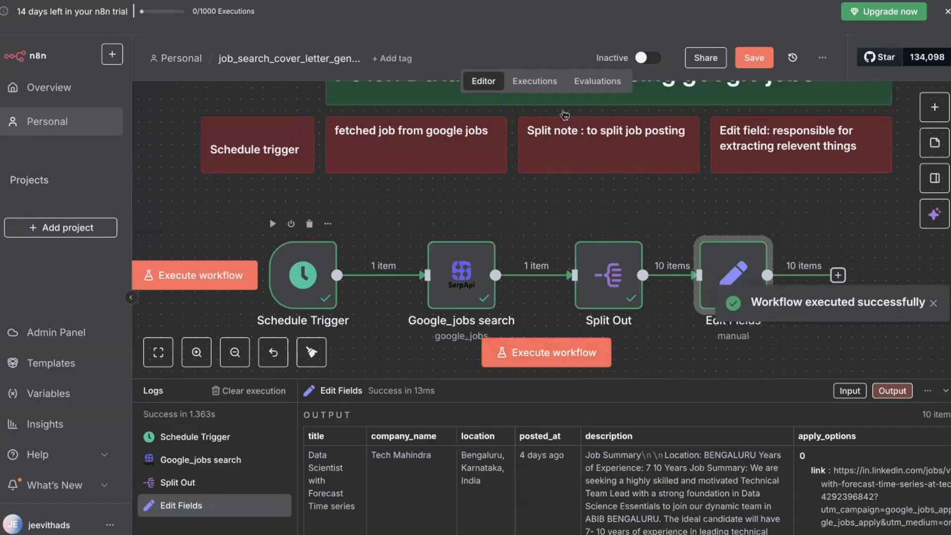
pyautogui.click(754, 61)
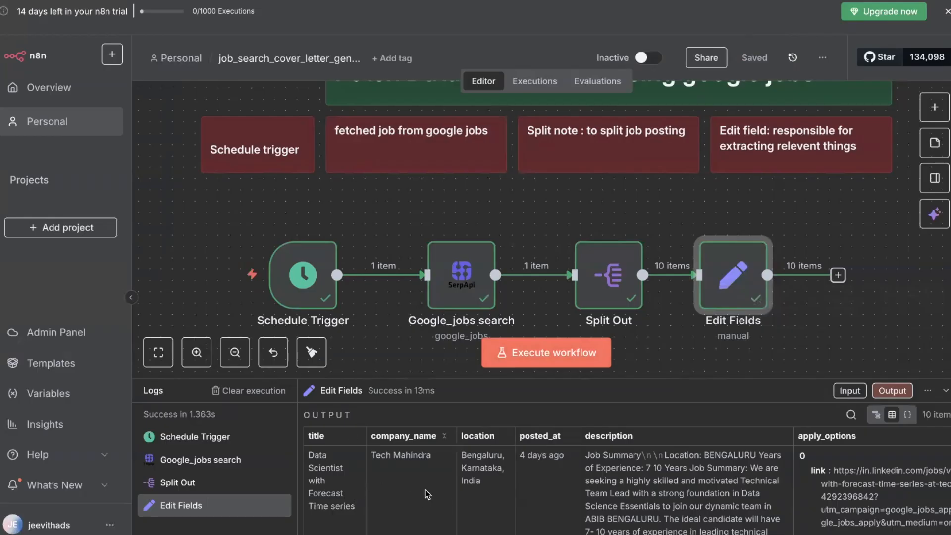
# Read through the job rows in the Edit Fields output log and check the Google_jobs search node's query settings
pyautogui.scroll(-1, 580, 511)
pyautogui.scroll(1, 581, 511)
pyautogui.scroll(-10, 692, 500)
pyautogui.scroll(-10, 692, 500)
pyautogui.scroll(-10, 692, 500)
pyautogui.scroll(-10, 692, 500)
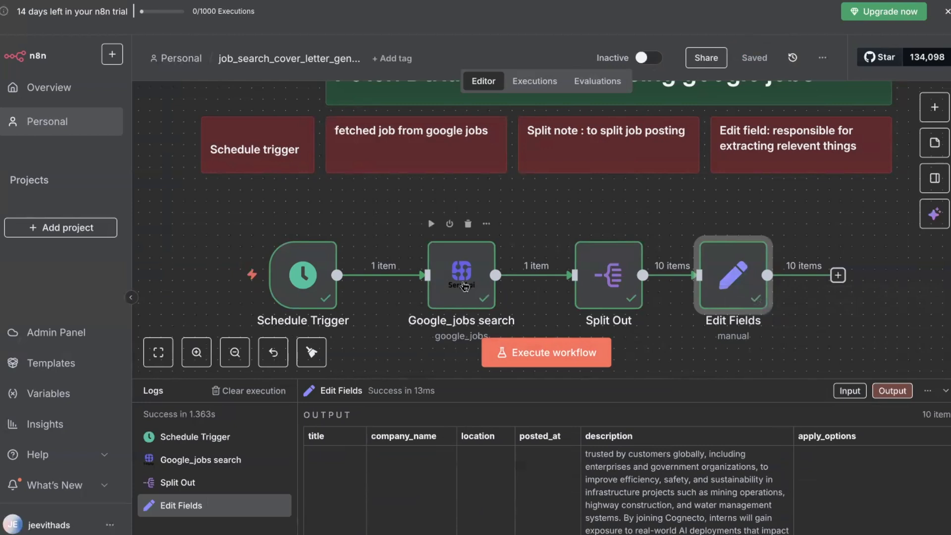
pyautogui.scroll(-5, 475, 527)
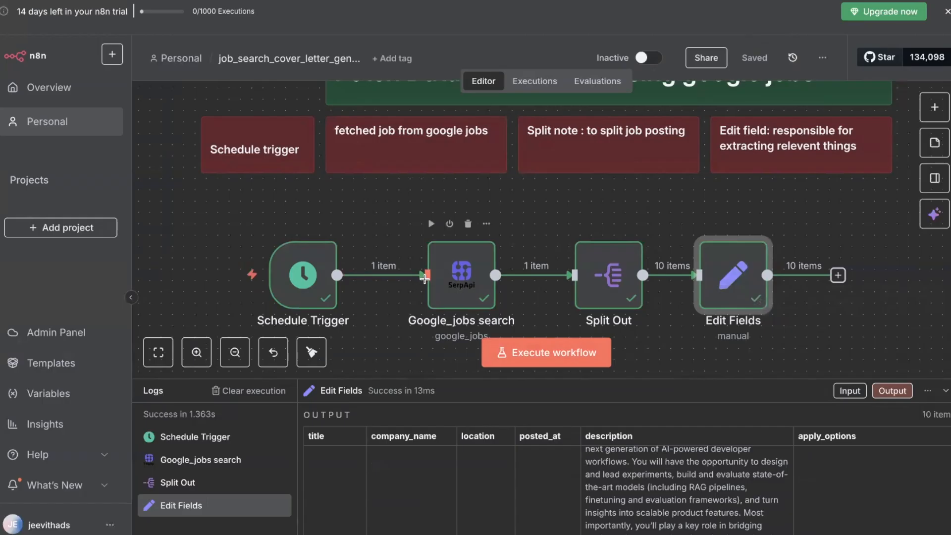
pyautogui.doubleClick(462, 275)
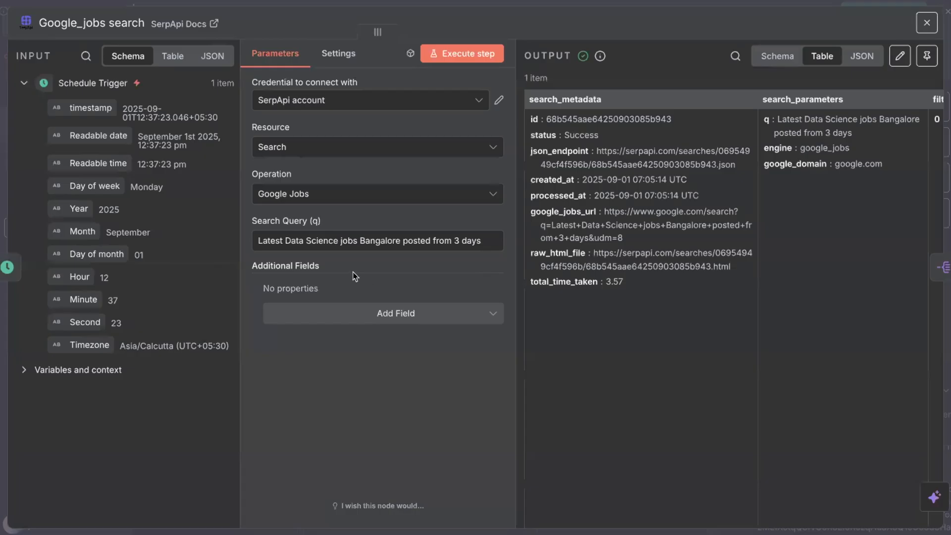
pyautogui.click(927, 22)
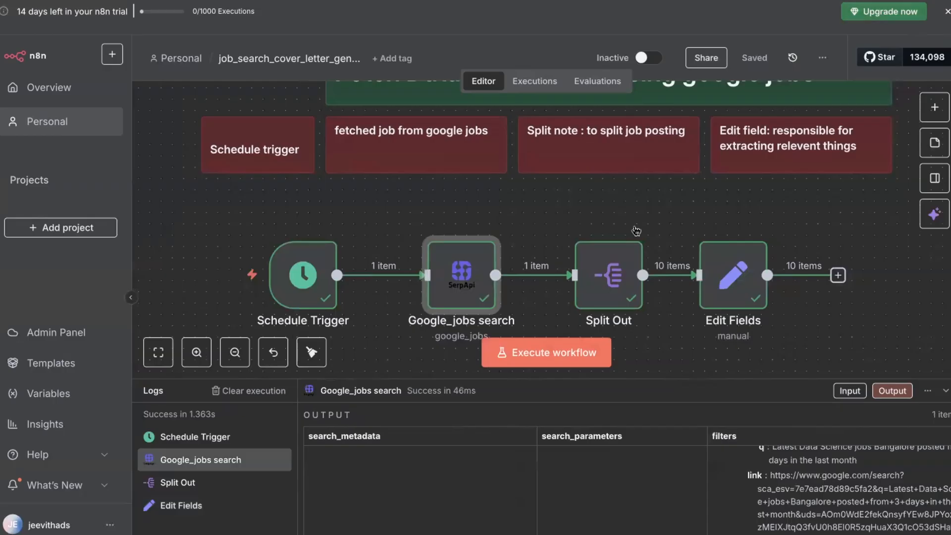